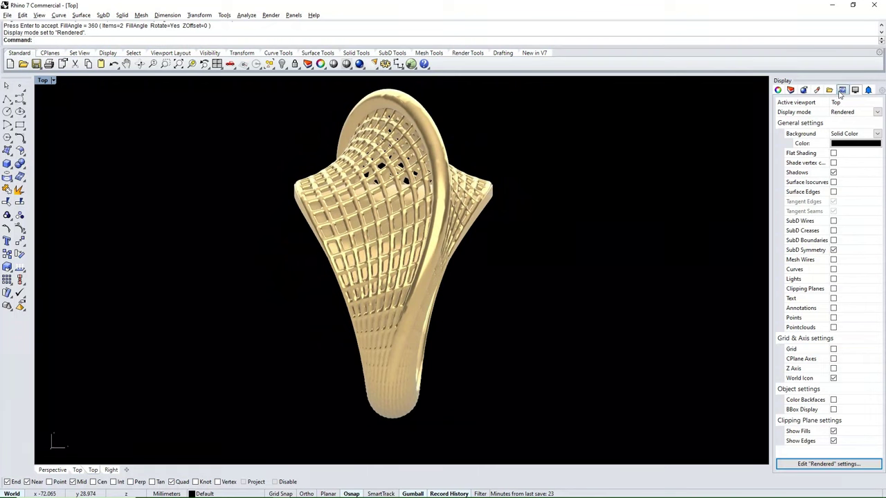
# Change the bump texture scale on the Metal layer material and apply it
pyautogui.click(790, 90)
pyautogui.click(865, 125)
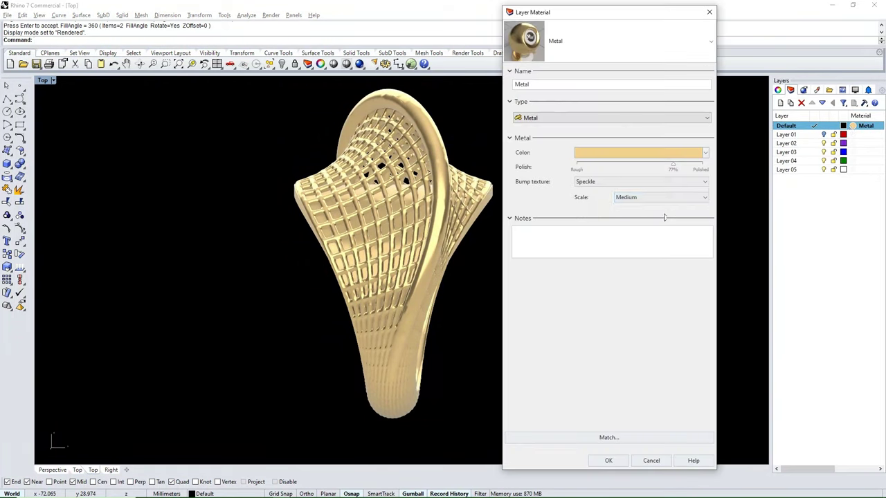
pyautogui.click(660, 197)
pyautogui.click(633, 208)
pyautogui.click(608, 460)
pyautogui.moveTo(553, 355)
pyautogui.mouseDown(button='right')
pyautogui.moveTo(590, 224)
pyautogui.moveTo(484, 297)
pyautogui.moveTo(498, 154)
pyautogui.moveTo(664, 319)
pyautogui.moveTo(451, 288)
pyautogui.moveTo(468, 282)
pyautogui.mouseUp(button='right')
# Check the Right, Front and Top views, then set the viewport display to Shaded
pyautogui.hotkey('ctrl', 'F3')
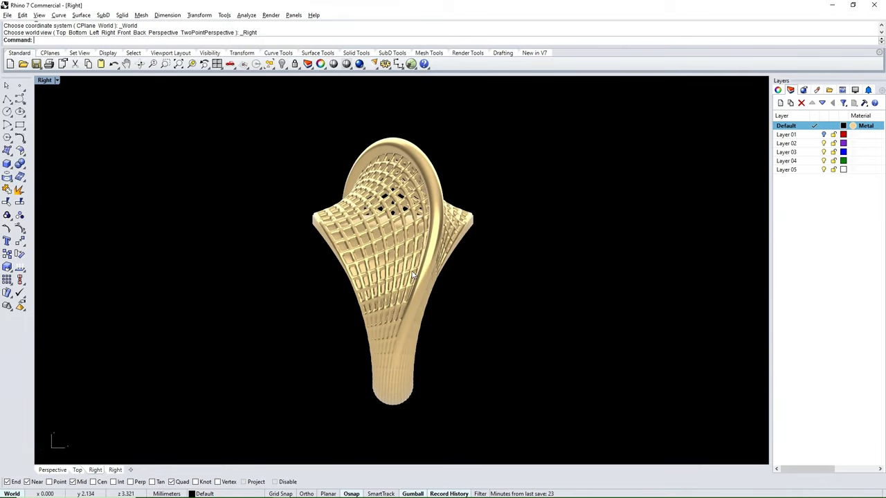
pyautogui.hotkey('ctrl', 'F2')
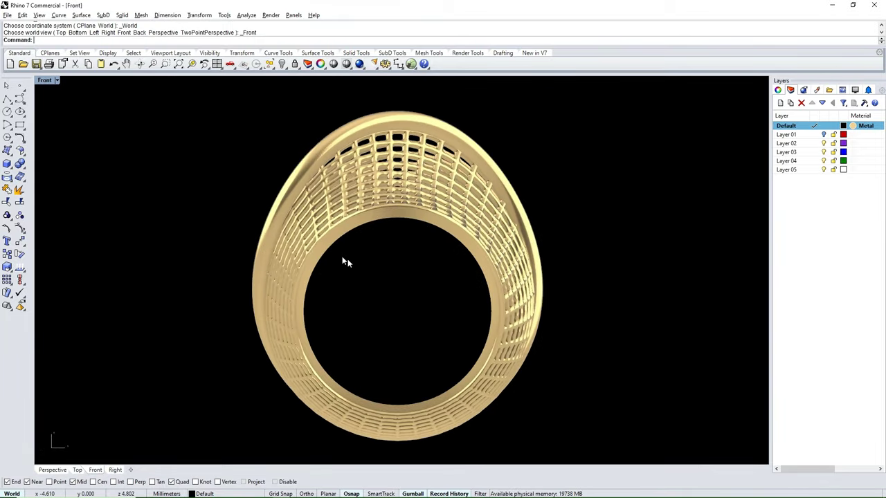
pyautogui.hotkey('ctrl', 'F1')
pyautogui.moveTo(370, 252)
pyautogui.mouseDown(button='right')
pyautogui.moveTo(434, 394)
pyautogui.moveTo(283, 330)
pyautogui.moveTo(277, 85)
pyautogui.moveTo(542, 413)
pyautogui.moveTo(645, 421)
pyautogui.moveTo(274, 420)
pyautogui.moveTo(144, 436)
pyautogui.mouseUp(button='right')
pyautogui.click(54, 81)
pyautogui.click(62, 125)
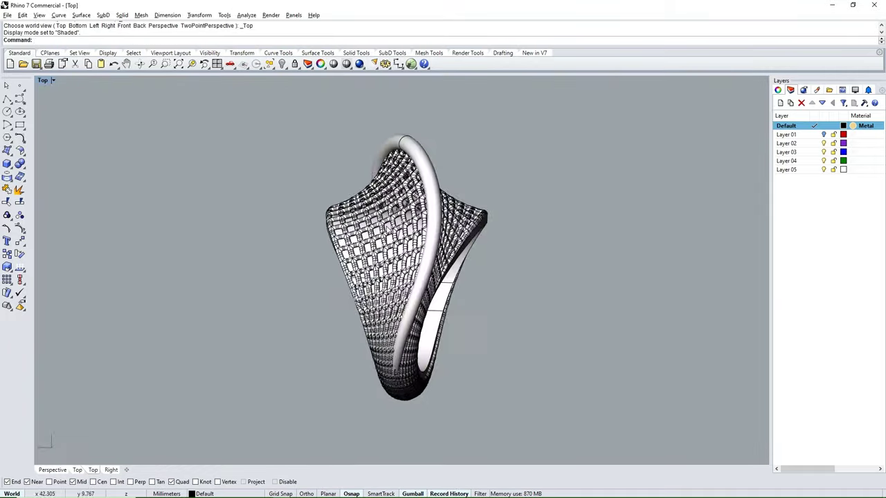
# Switch the viewport display mode to tsShiny and orbit the ring
pyautogui.moveTo(291, 228)
pyautogui.mouseDown(button='right')
pyautogui.moveTo(408, 121)
pyautogui.moveTo(585, 327)
pyautogui.mouseUp(button='right')
pyautogui.click(53, 81)
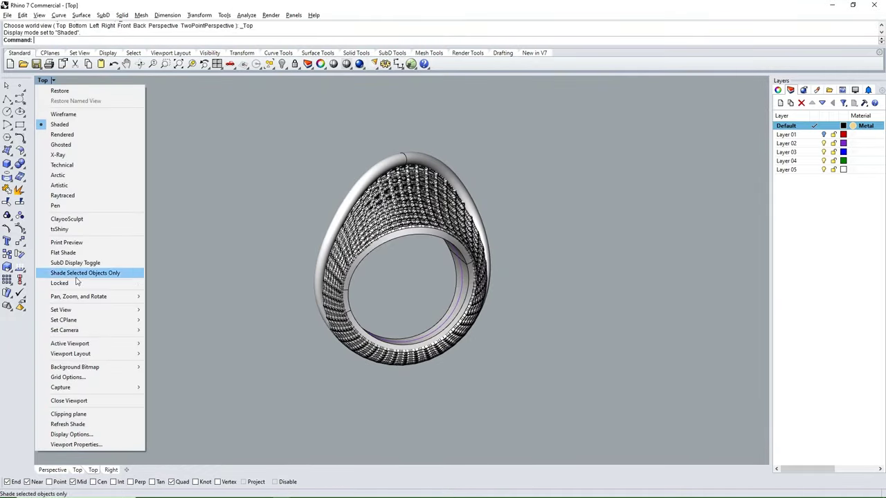
pyautogui.click(62, 229)
pyautogui.moveTo(63, 228)
pyautogui.mouseDown(button='right')
pyautogui.moveTo(283, 245)
pyautogui.moveTo(290, 289)
pyautogui.moveTo(150, 256)
pyautogui.moveTo(153, 302)
pyautogui.moveTo(253, 381)
pyautogui.mouseUp(button='right')
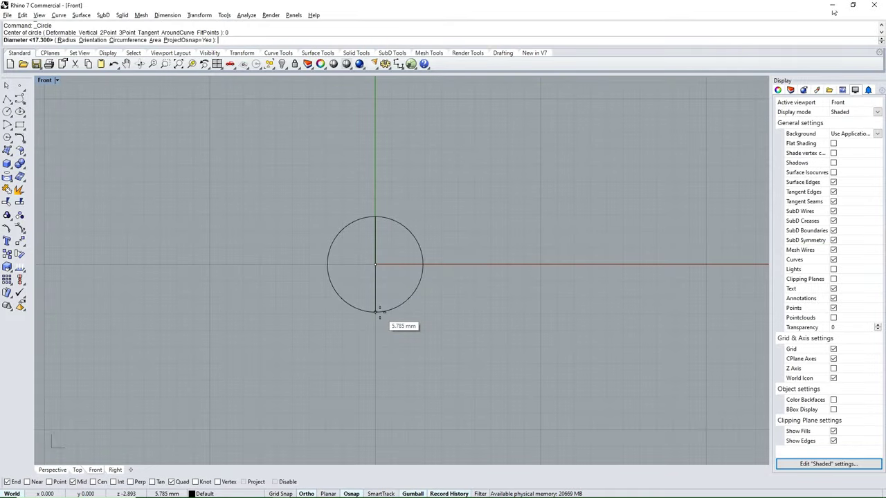
# Complete a 17.3 mm diameter circle at the origin in the Front view
pyautogui.write('1')
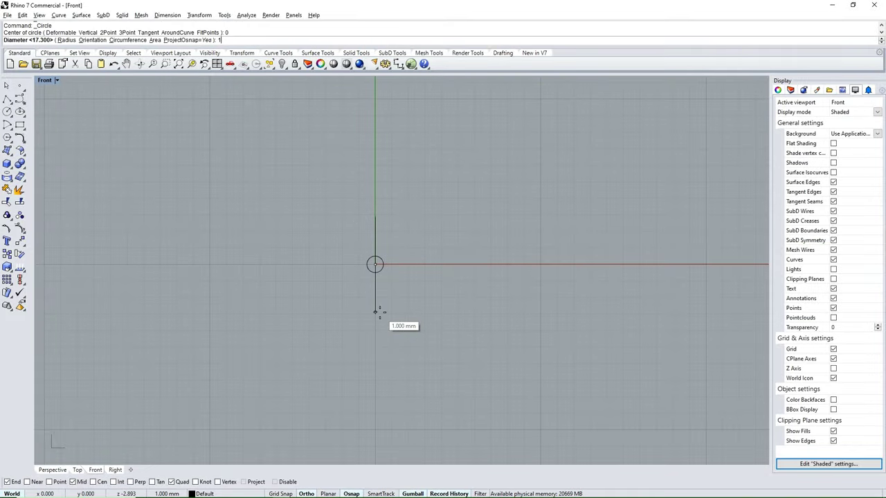
pyautogui.write('7')
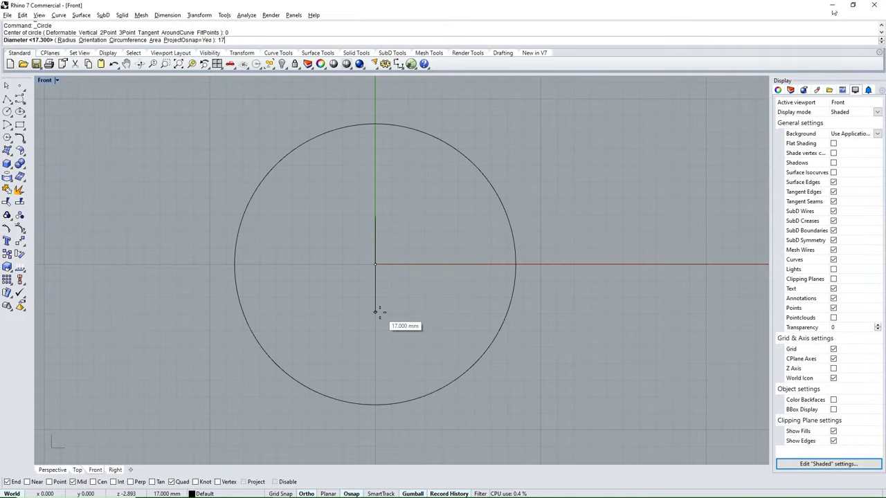
pyautogui.write('.3')
pyautogui.press('Return')
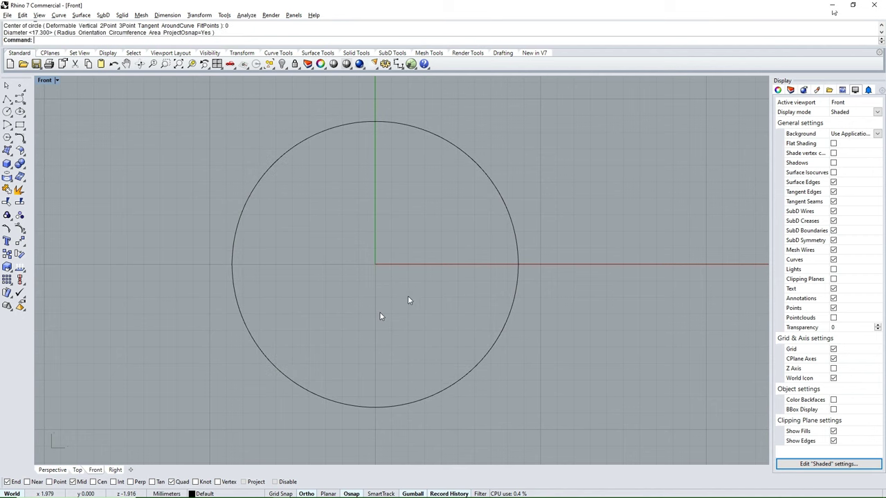
pyautogui.scroll(-1, 430, 211)
pyautogui.scroll(-3, 427, 217)
pyautogui.click(451, 193)
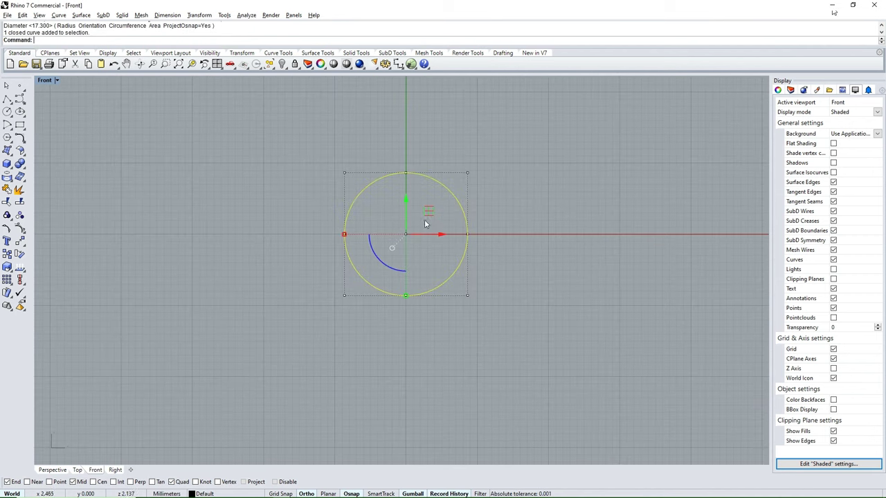
pyautogui.scroll(2, 470, 187)
# Move the circle onto Layer 02 and toggle the layer's visibility to confirm it
pyautogui.click(791, 91)
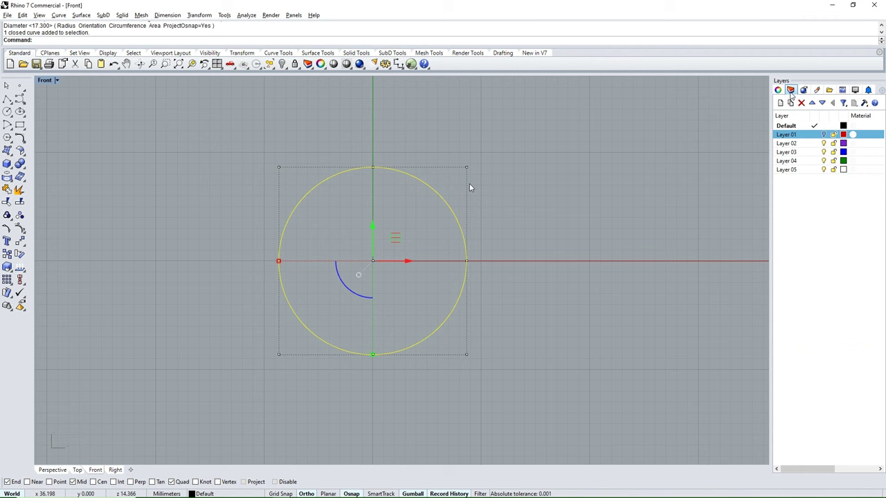
pyautogui.rightClick(786, 143)
pyautogui.click(816, 306)
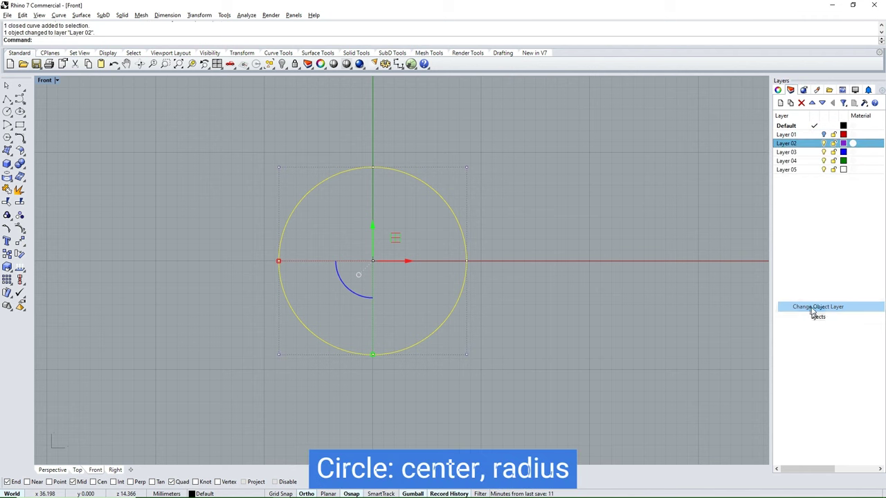
pyautogui.click(824, 143)
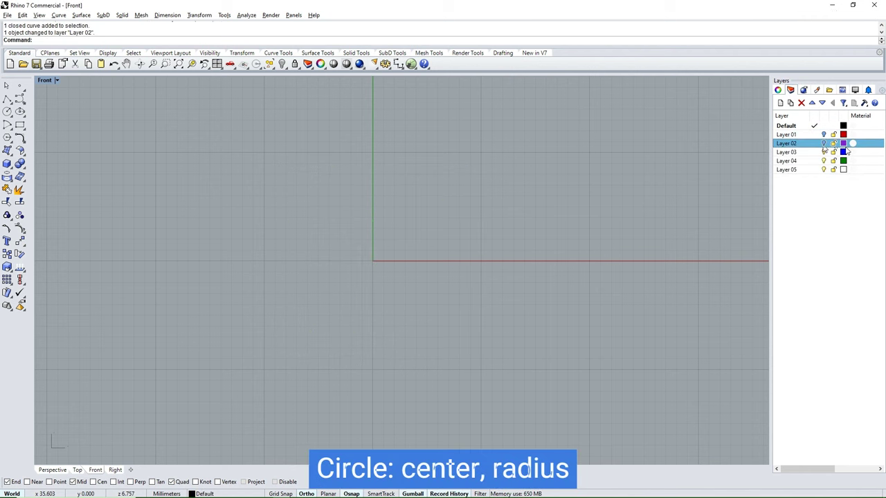
pyautogui.click(824, 143)
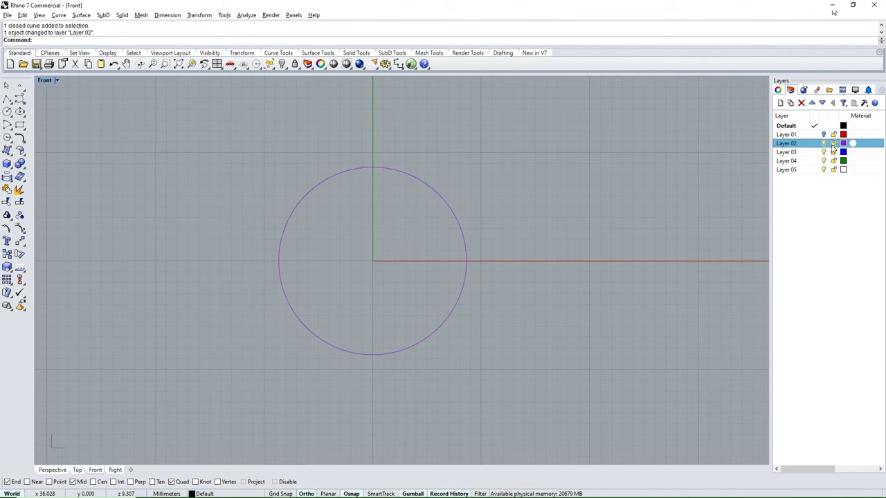
pyautogui.click(428, 185)
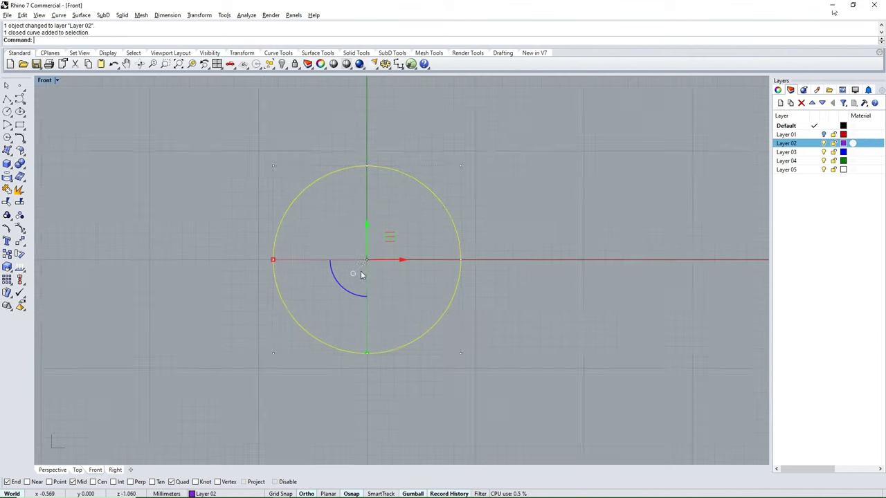
pyautogui.scroll(-2, 361, 274)
pyautogui.click(23, 141)
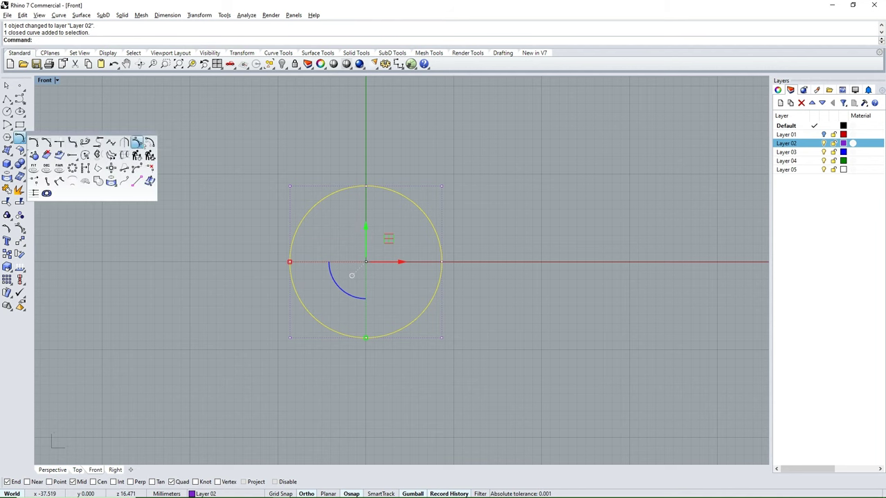
# Offset the circle 1 mm outward
pyautogui.click(149, 142)
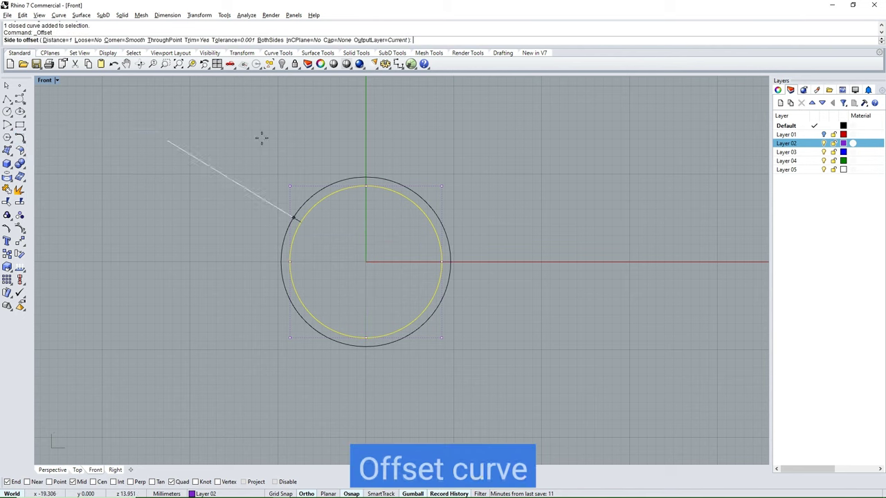
pyautogui.click(355, 145)
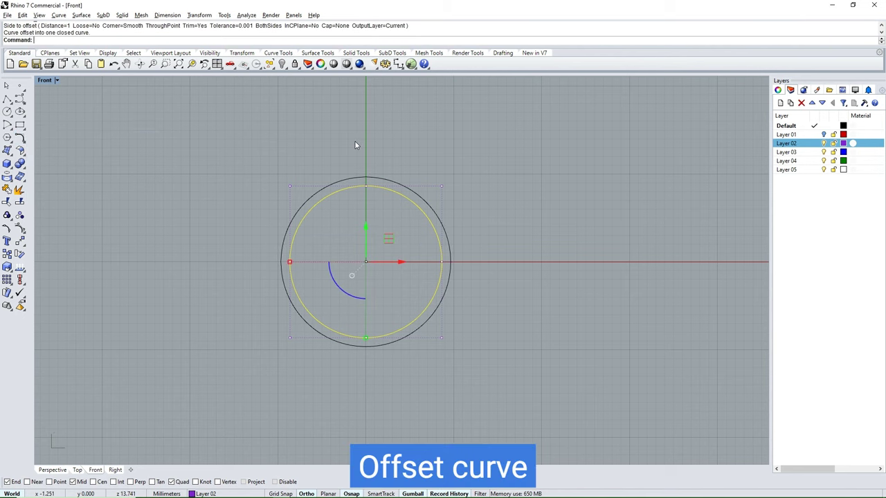
pyautogui.press('Escape')
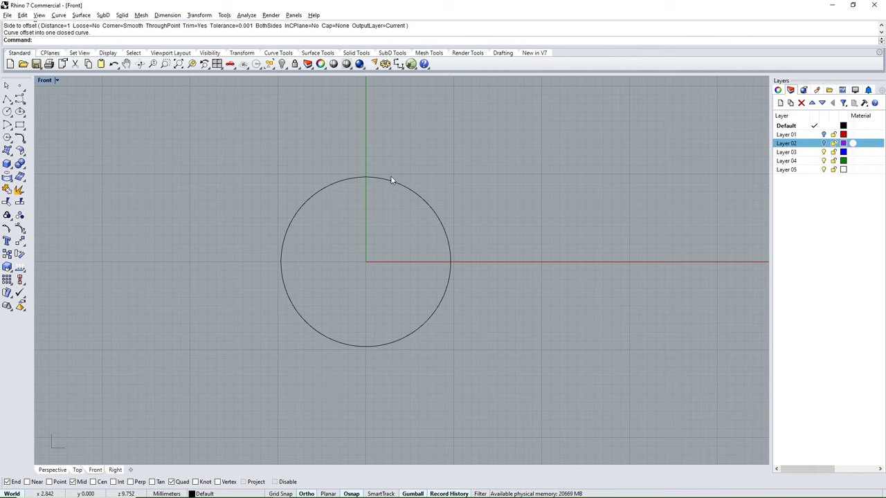
pyautogui.click(391, 181)
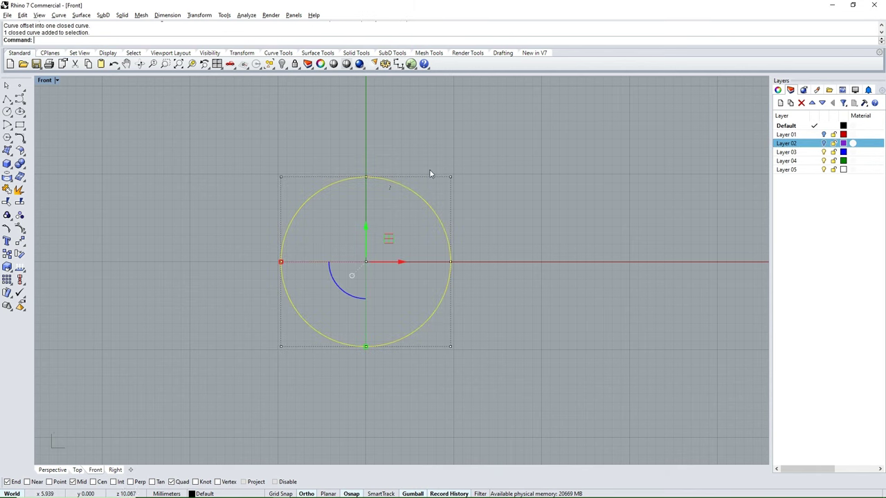
pyautogui.press('Escape')
pyautogui.scroll(-2, 398, 253)
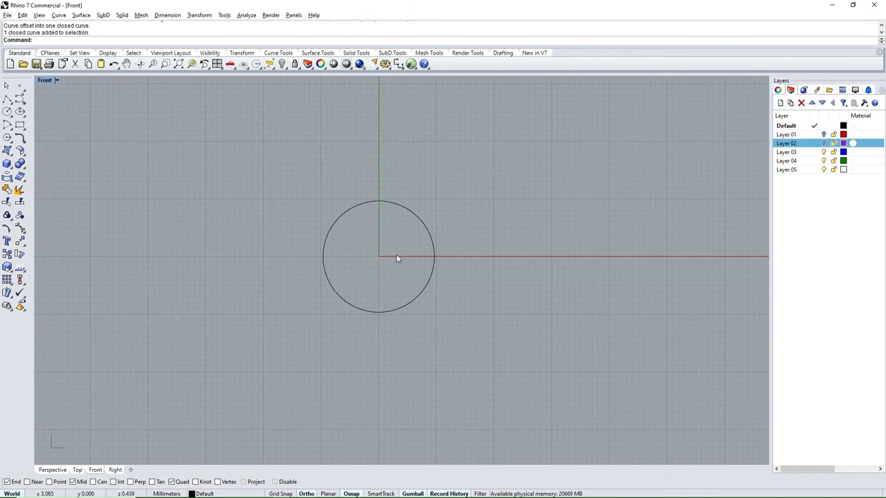
# Draw a 7 mm vertical line up from the circle's top and a short line below its bottom
pyautogui.click(7, 99)
pyautogui.click(378, 200)
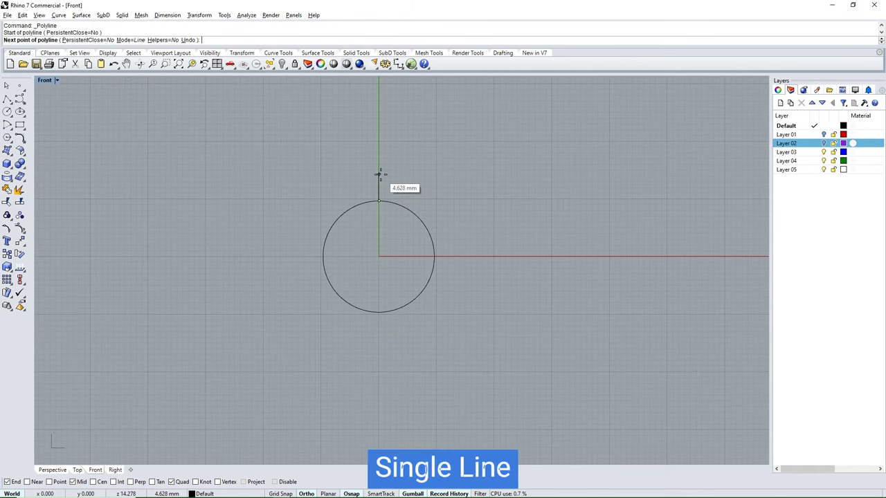
pyautogui.write('7')
pyautogui.press('Return')
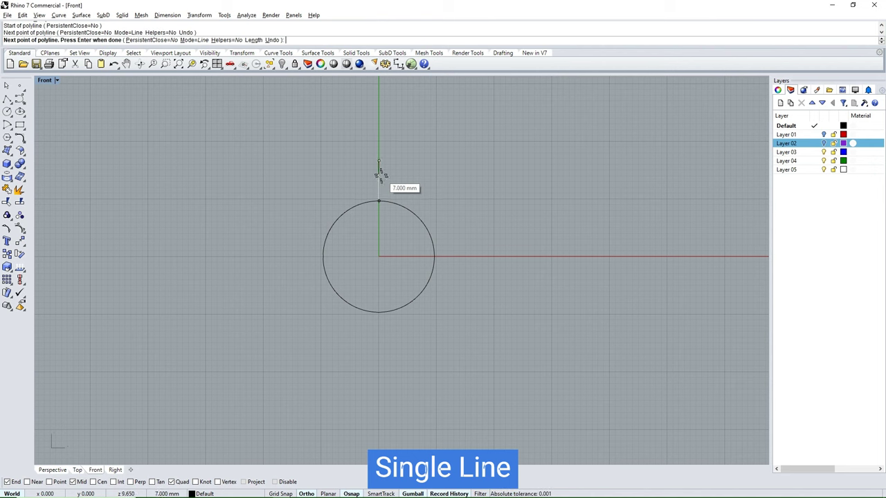
pyautogui.press('Return')
pyautogui.press('Return')
pyautogui.click(378, 311)
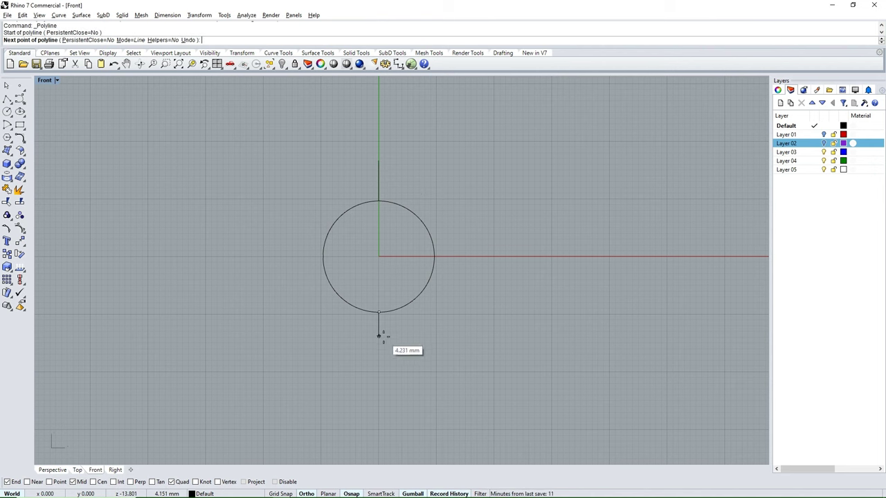
pyautogui.click(378, 322)
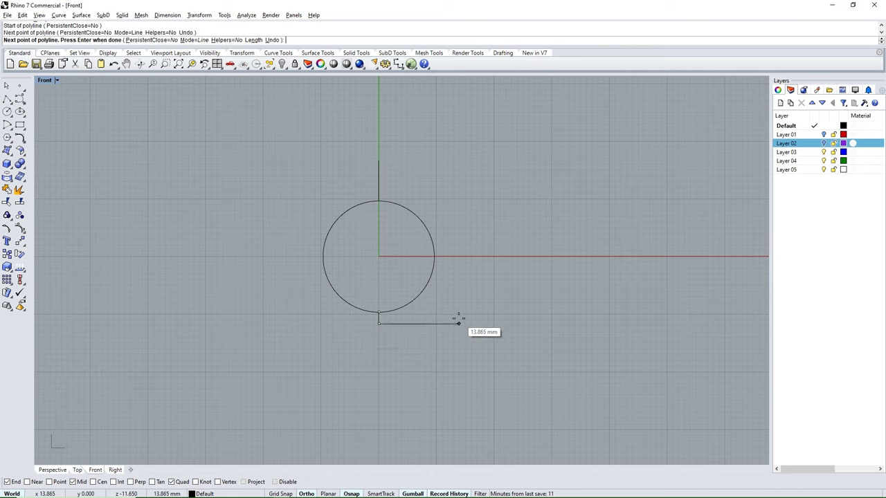
pyautogui.press('Return')
pyautogui.scroll(3, 444, 214)
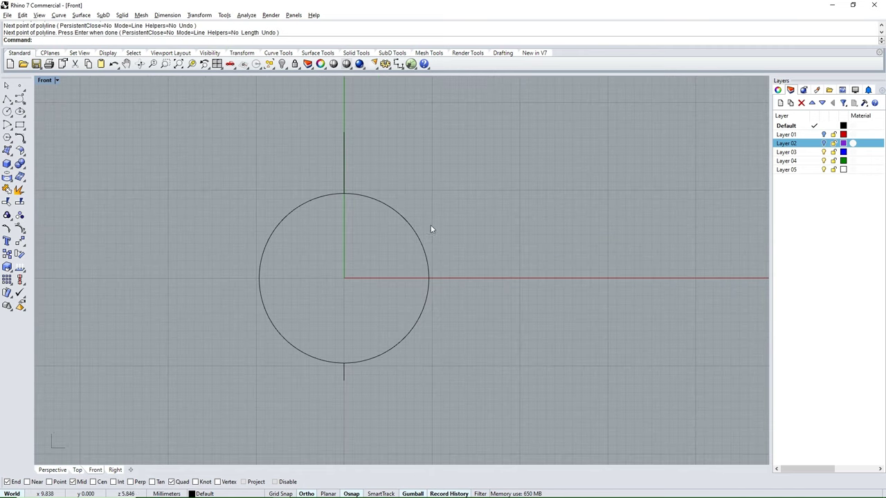
# Draw an ellipse by diameters from the top line's end to the bottom line's end
pyautogui.click(24, 119)
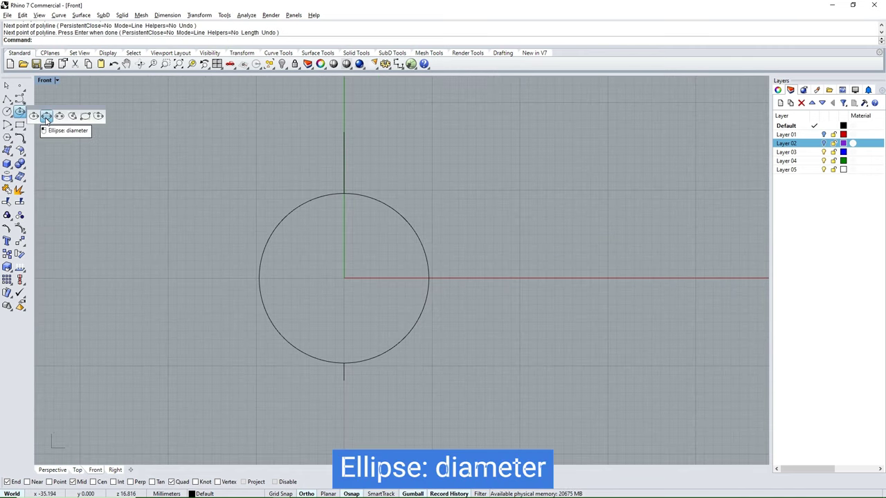
pyautogui.click(45, 122)
pyautogui.click(341, 129)
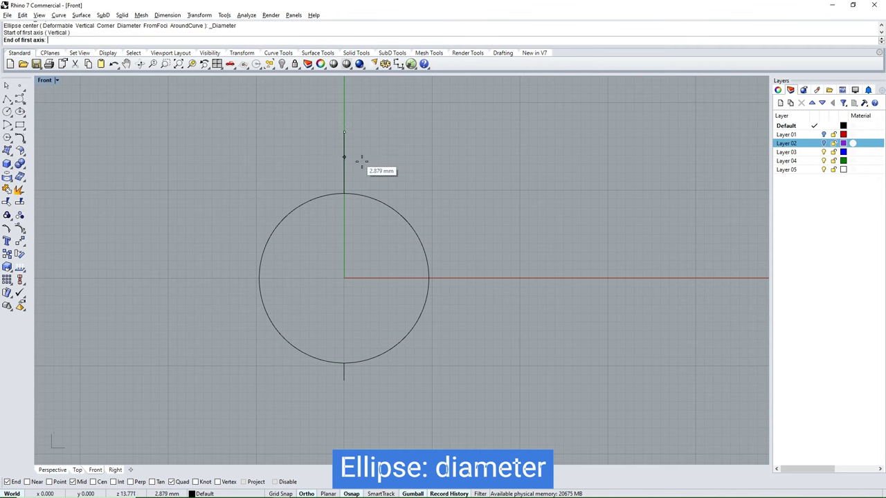
pyautogui.click(343, 378)
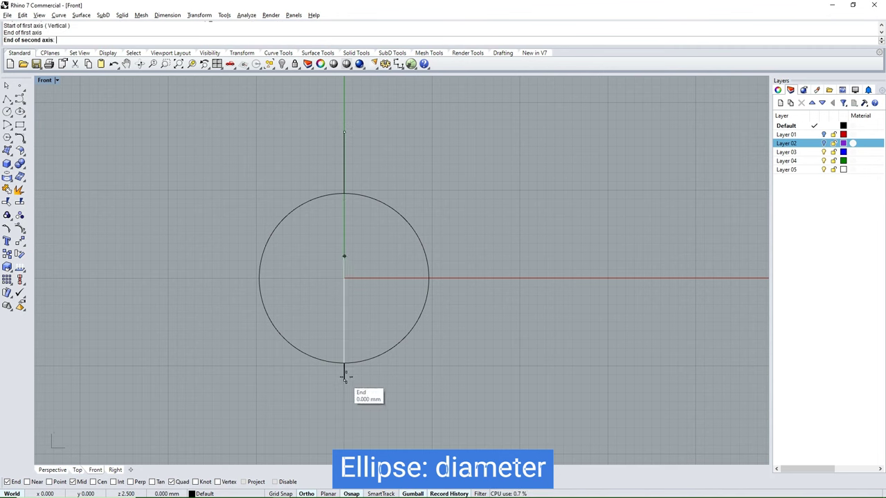
pyautogui.click(457, 269)
pyautogui.scroll(-3, 408, 257)
# Delete the short lines at the top and bottom of the circles
pyautogui.click(373, 216)
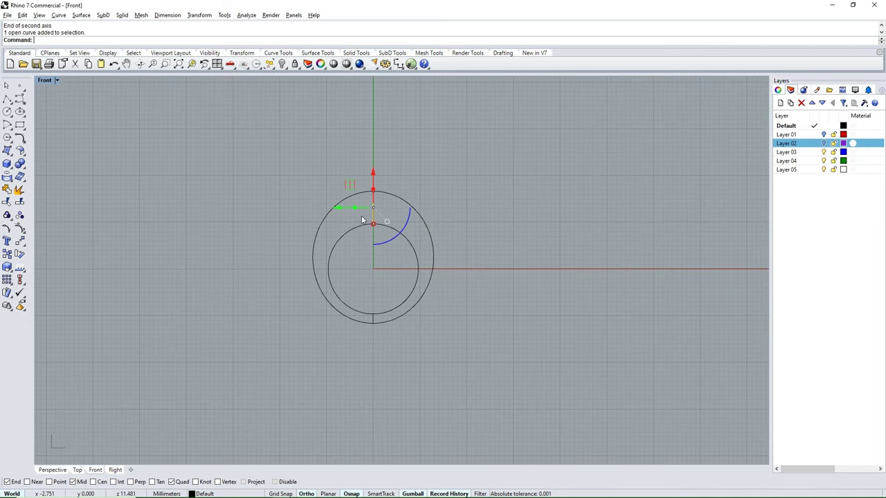
pyautogui.press('Delete')
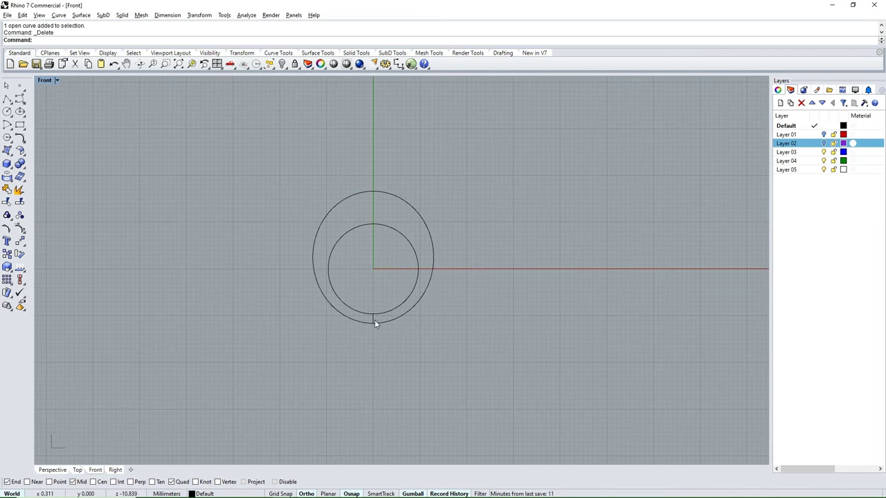
pyautogui.click(374, 319)
pyautogui.press('Delete')
# Select the inner circle and switch to the Right view
pyautogui.click(399, 203)
pyautogui.scroll(3, 374, 202)
pyautogui.scroll(-2, 384, 205)
pyautogui.scroll(1, 385, 211)
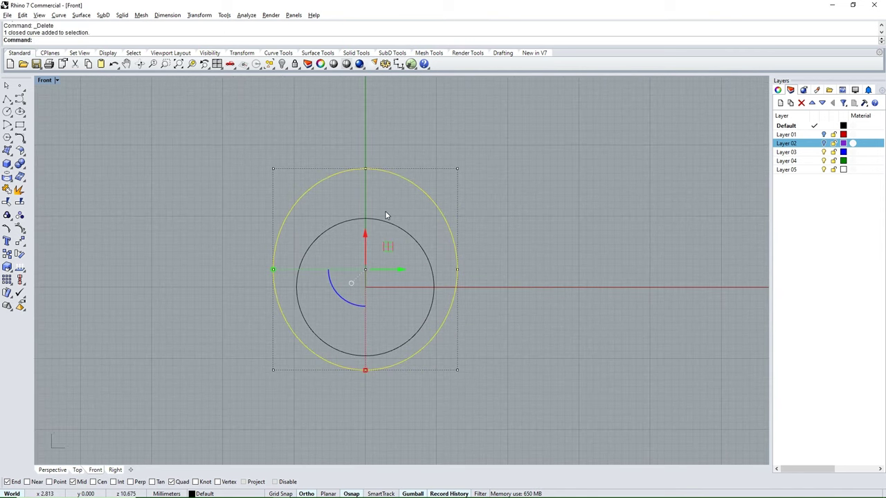
pyautogui.click(559, 215)
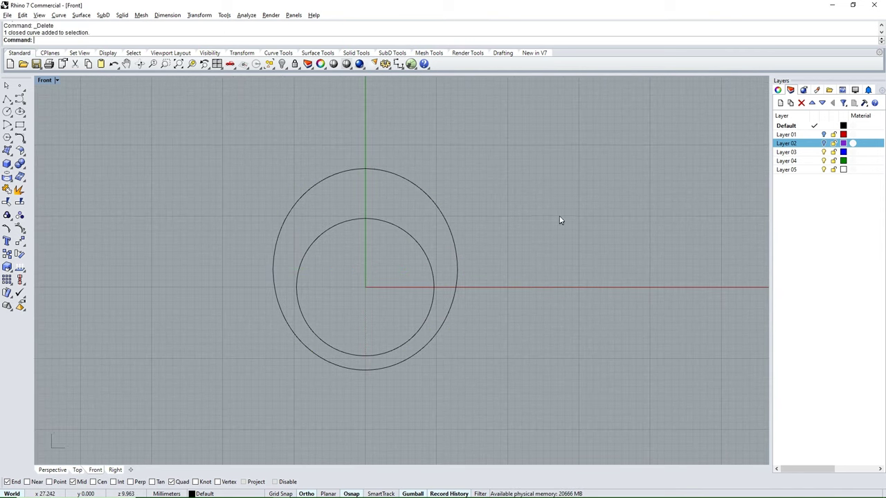
pyautogui.click(378, 221)
pyautogui.hotkey('ctrl', 'F3')
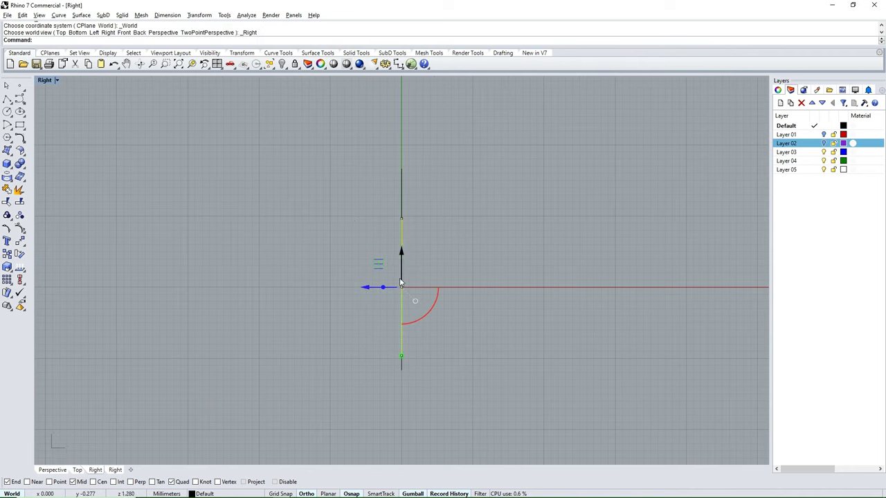
# Move the circle 2 mm sideways and mirror a copy across the origin
pyautogui.click(365, 289)
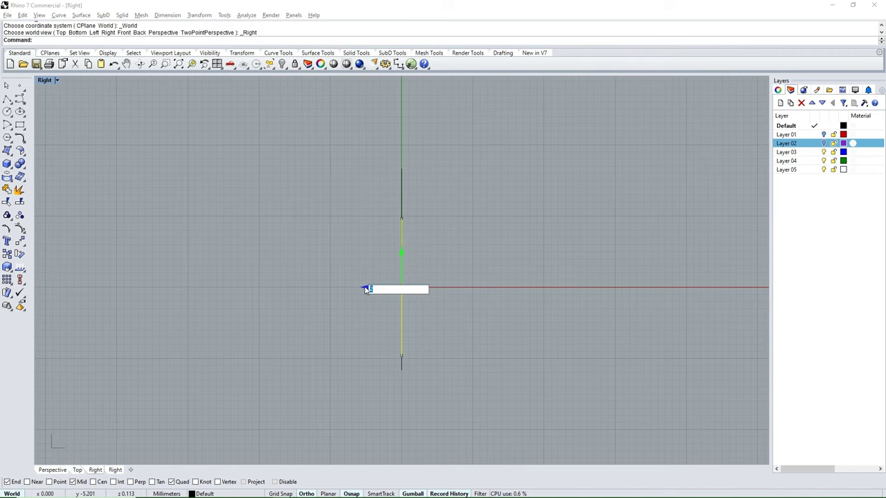
pyautogui.write('2')
pyautogui.press('Return')
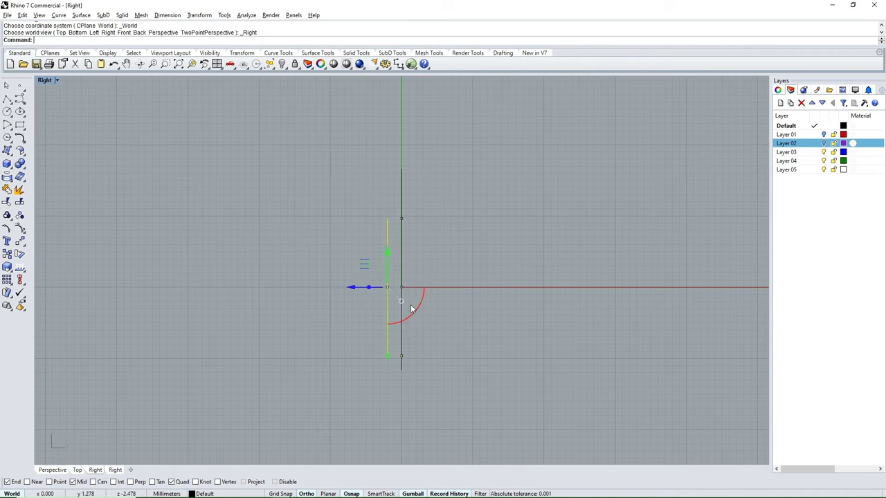
pyautogui.write('Mi')
pyautogui.press('Return')
pyautogui.write('0')
pyautogui.press('Return')
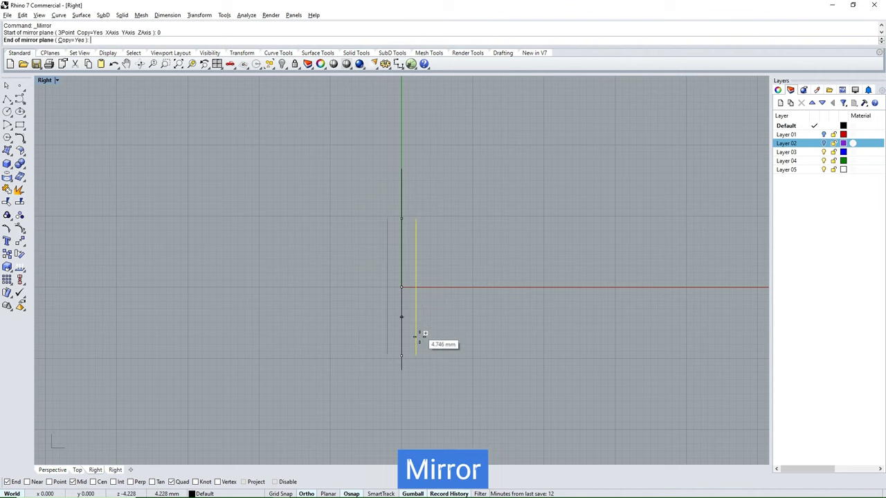
pyautogui.click(418, 371)
pyautogui.scroll(3, 431, 288)
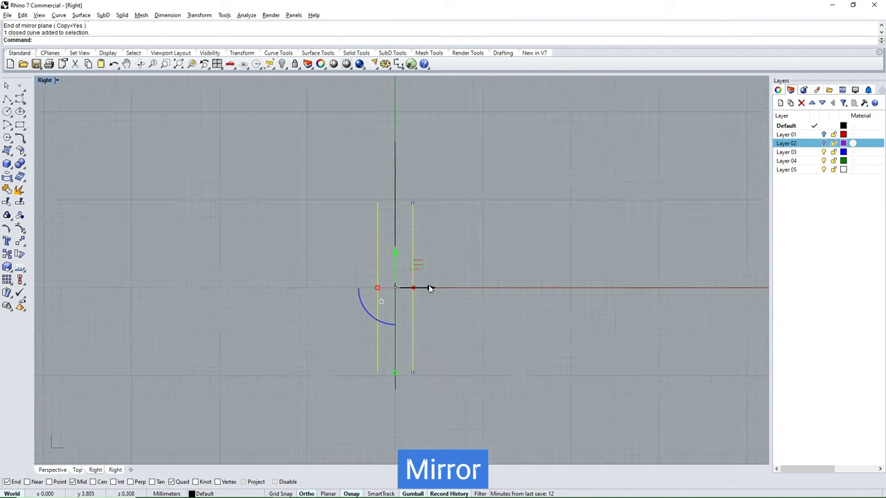
pyautogui.moveTo(431, 335); pyautogui.dragTo(421, 306, button='right')
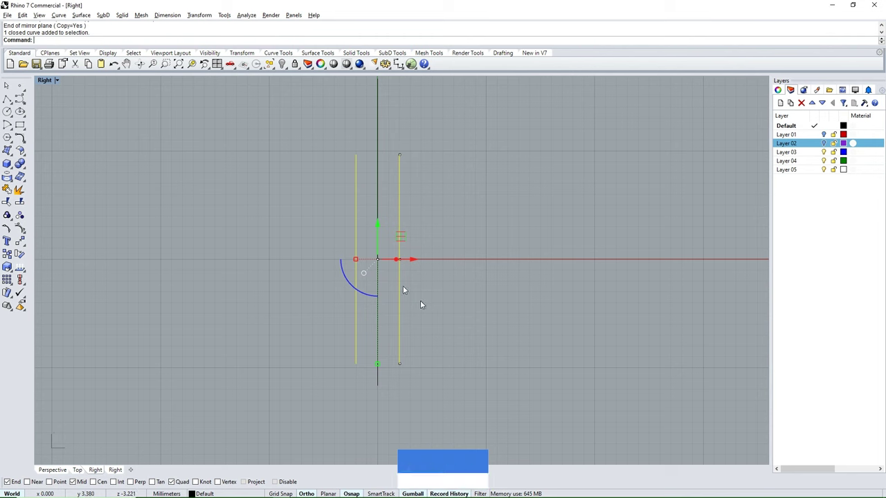
# Create a world-aligned bounding-box cage around the curves with default point counts
pyautogui.click(19, 241)
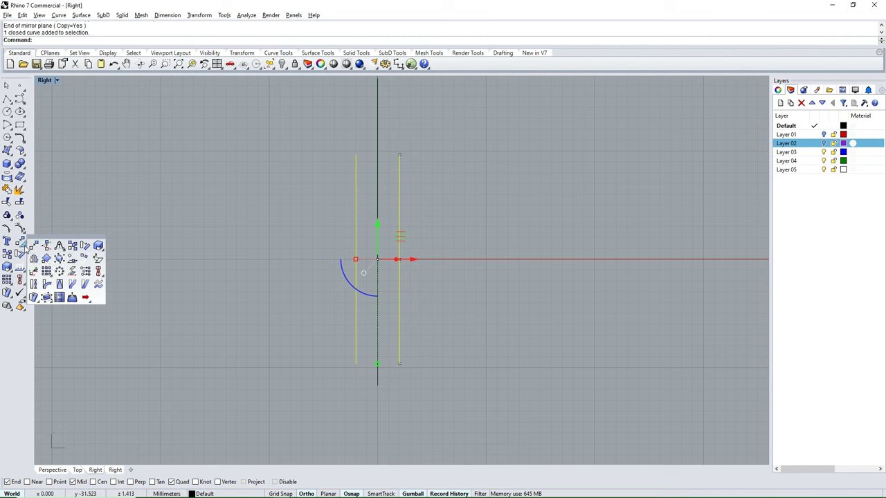
pyautogui.click(39, 305)
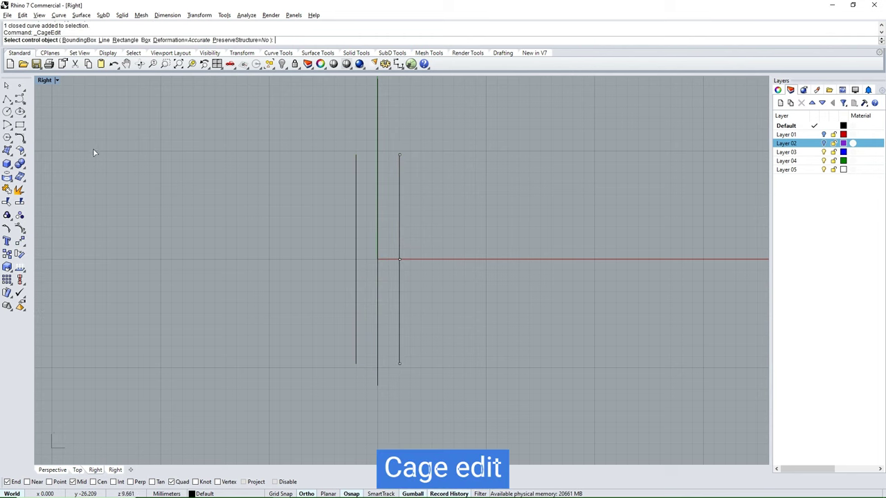
pyautogui.click(78, 40)
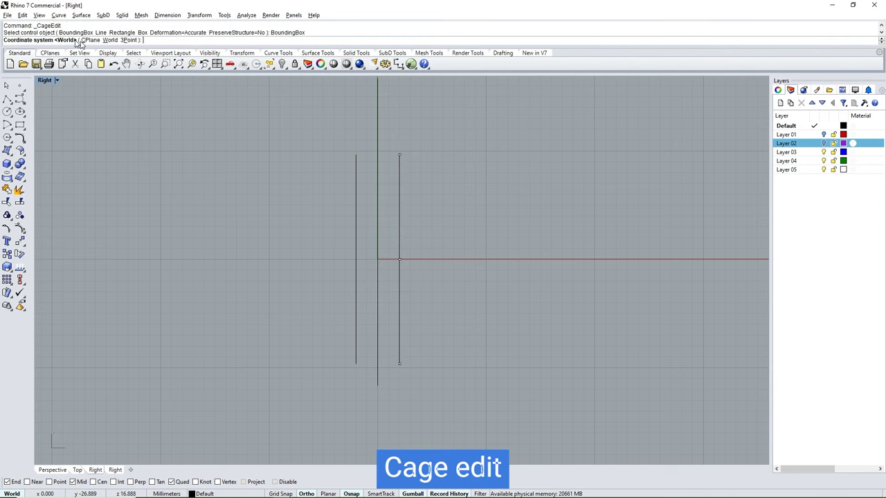
pyautogui.click(110, 40)
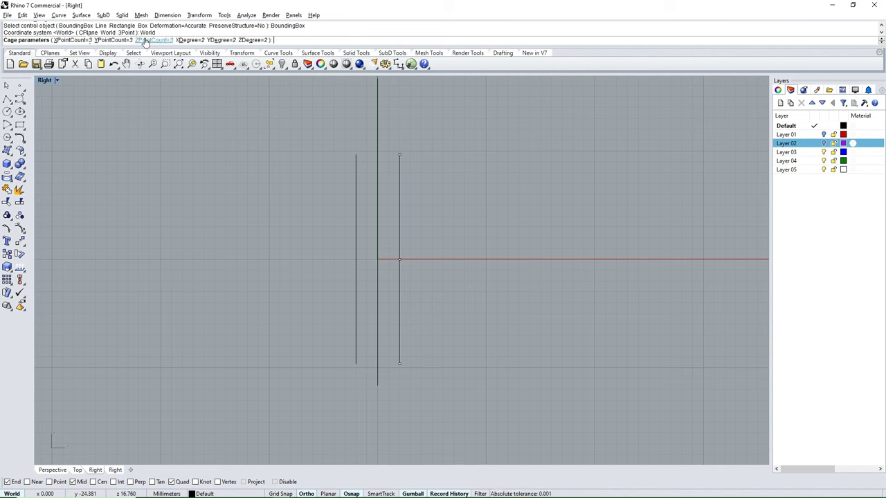
pyautogui.press('Return')
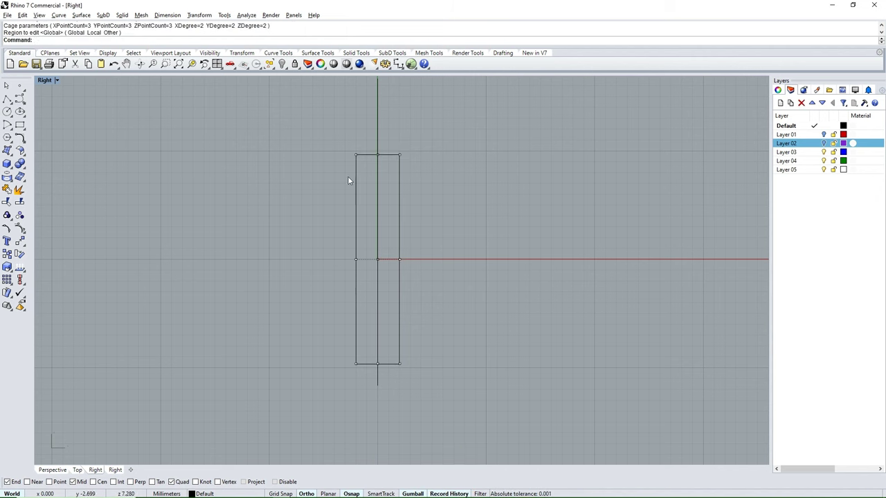
# Drag the top cage points outward to flare the curves
pyautogui.moveTo(445, 176); pyautogui.dragTo(443, 174)
pyautogui.scroll(2, 375, 155)
pyautogui.moveTo(347, 160); pyautogui.dragTo(234, 188)
pyautogui.scroll(-2, 364, 154)
pyautogui.scroll(-4, 365, 153)
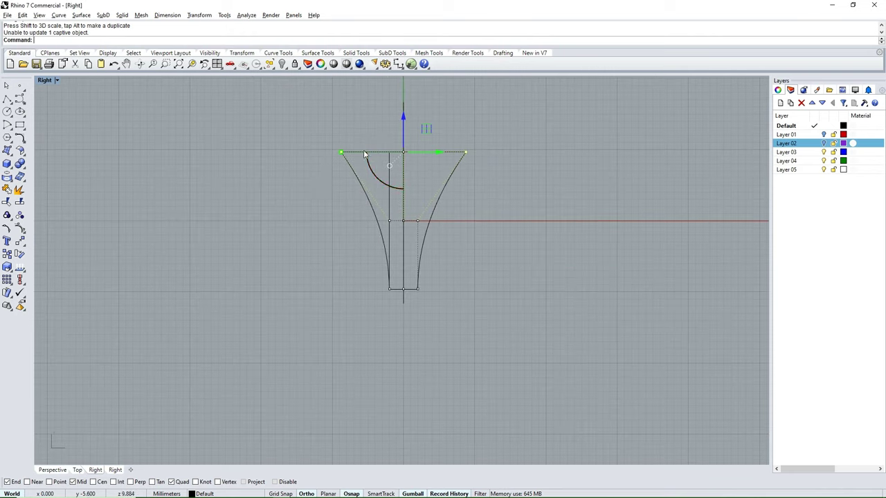
pyautogui.click(326, 267)
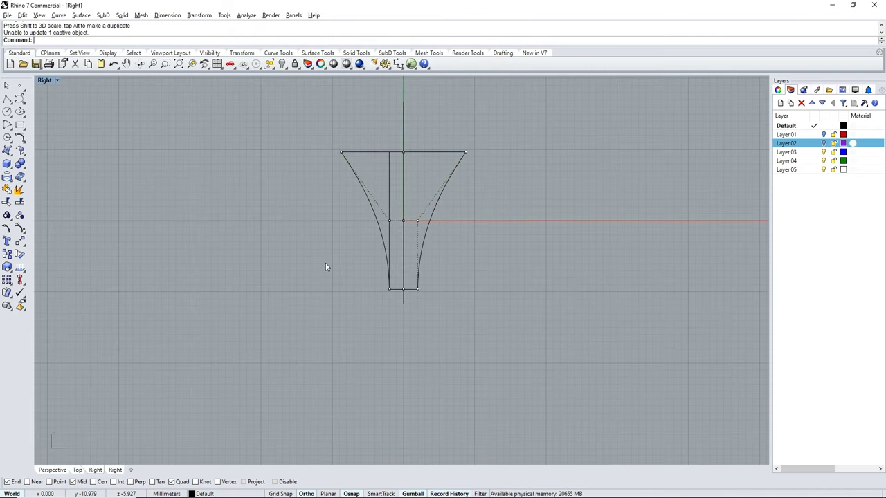
pyautogui.click(445, 185)
# Delete the leftover outline and vertical line, then mirror the curved profile across the origin
pyautogui.press('Delete')
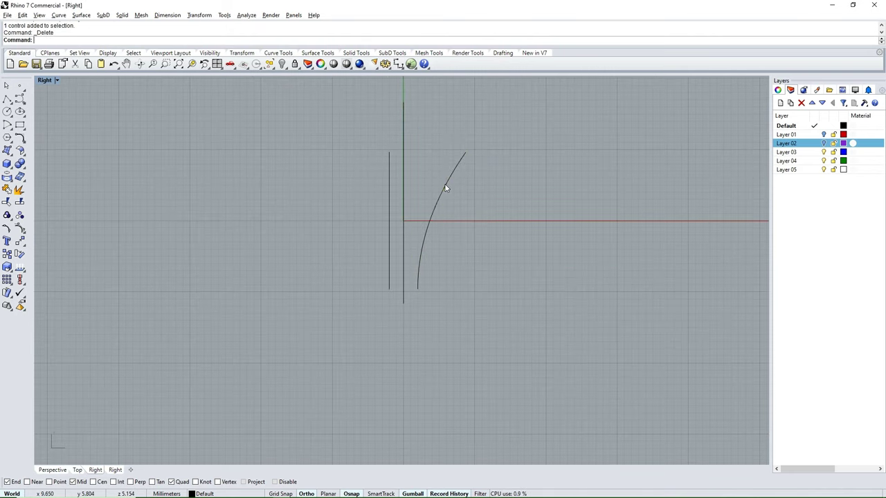
pyautogui.click(388, 215)
pyautogui.press('Delete')
pyautogui.click(434, 222)
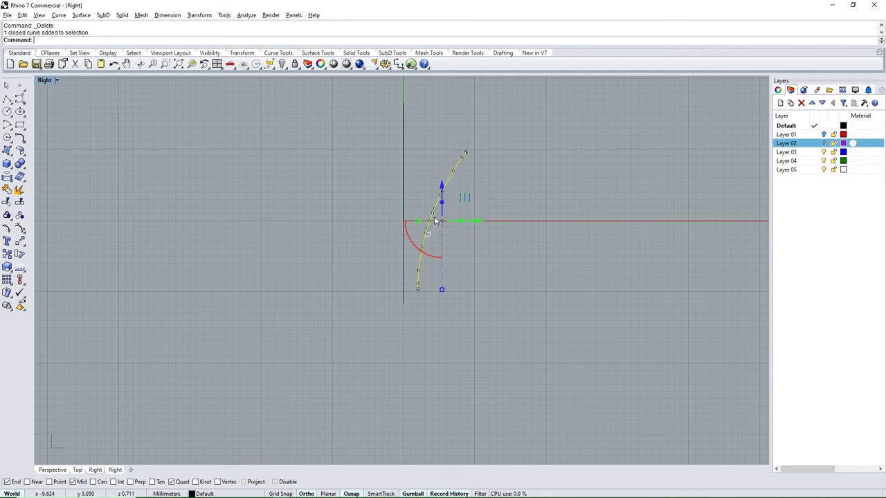
pyautogui.write('MI')
pyautogui.press('Return')
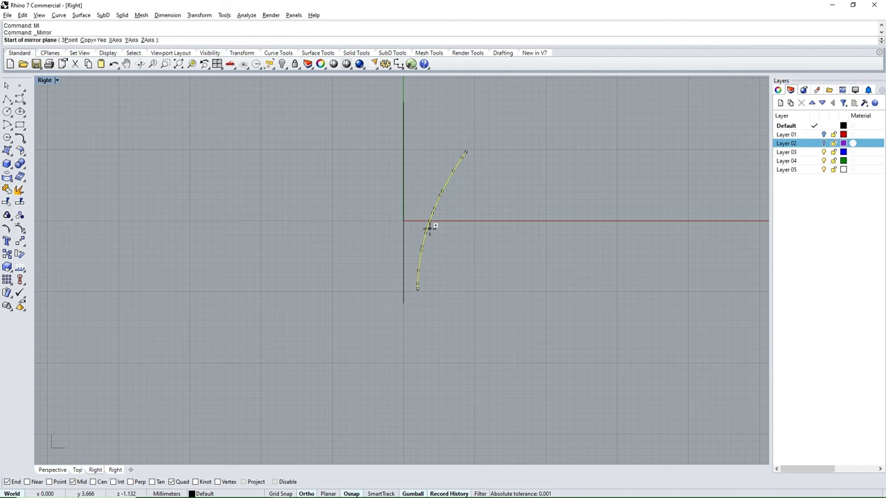
pyautogui.write('0')
pyautogui.press('Return')
pyautogui.click(427, 306)
pyautogui.moveTo(481, 315)
pyautogui.keyDown('ctrl'); pyautogui.keyDown('shift'); pyautogui.mouseDown(button='right')
pyautogui.moveTo(439, 237)
pyautogui.moveTo(493, 266)
pyautogui.moveTo(561, 243)
pyautogui.moveTo(554, 182)
pyautogui.moveTo(519, 113)
pyautogui.moveTo(355, 229)
pyautogui.moveTo(469, 253)
pyautogui.moveTo(583, 245)
pyautogui.moveTo(449, 230)
pyautogui.mouseUp(button='right'); pyautogui.keyUp('shift'); pyautogui.keyUp('ctrl')
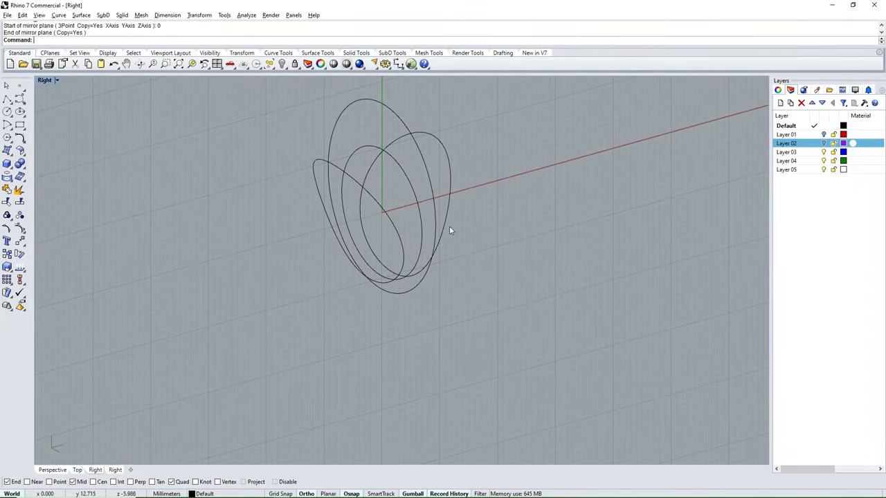
# Hide the inner closed curve and return to a flat Right view
pyautogui.click(410, 193)
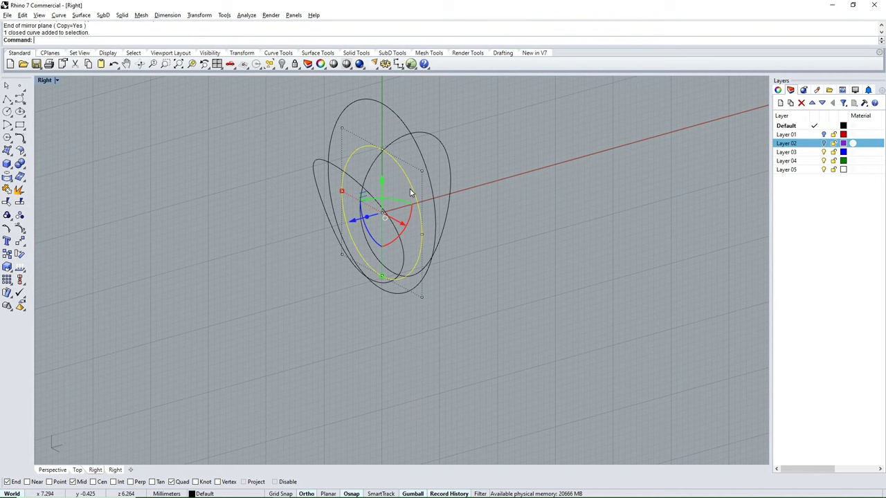
pyautogui.hotkey('ctrl', 'h')
pyautogui.moveTo(410, 194)
pyautogui.keyDown('ctrl'); pyautogui.keyDown('shift'); pyautogui.mouseDown(button='right')
pyautogui.moveTo(435, 247)
pyautogui.moveTo(359, 212)
pyautogui.moveTo(508, 241)
pyautogui.moveTo(458, 264)
pyautogui.mouseUp(button='right'); pyautogui.keyUp('shift'); pyautogui.keyUp('ctrl')
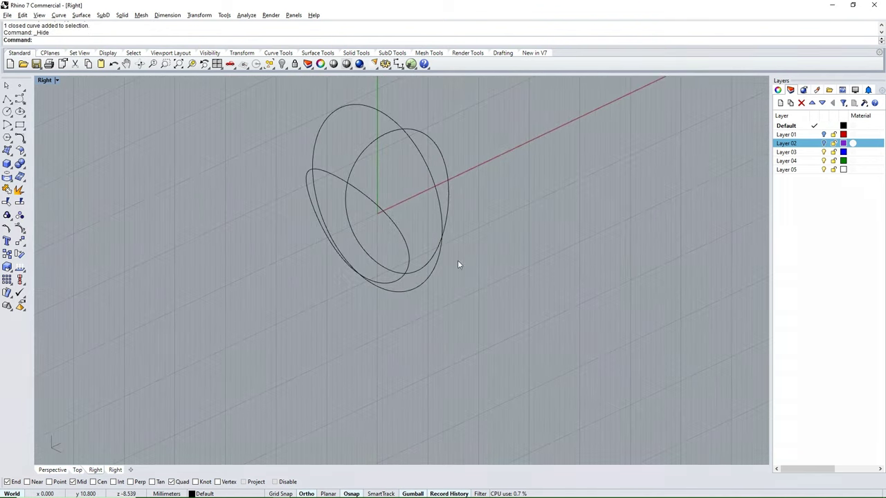
pyautogui.click(430, 178)
pyautogui.moveTo(405, 233)
pyautogui.keyDown('ctrl'); pyautogui.keyDown('shift'); pyautogui.mouseDown(button='right')
pyautogui.moveTo(415, 201)
pyautogui.moveTo(510, 276)
pyautogui.mouseUp(button='right'); pyautogui.keyUp('shift'); pyautogui.keyUp('ctrl')
pyautogui.press('Escape')
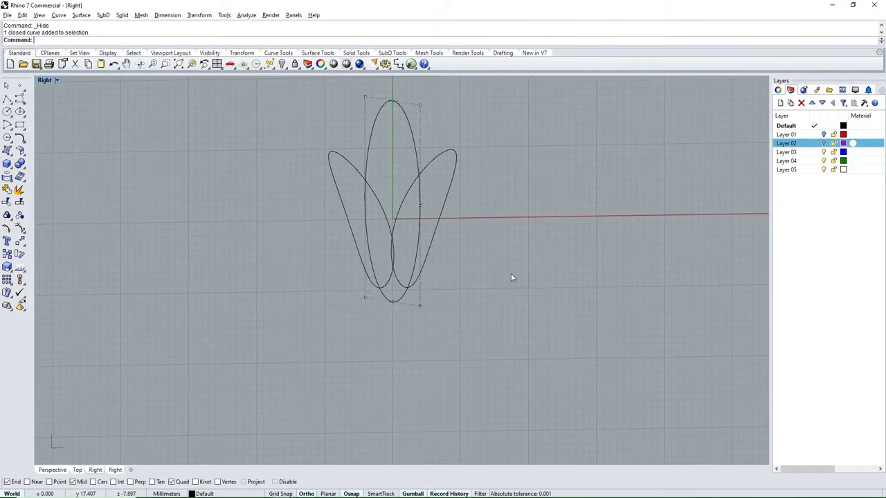
pyautogui.hotkey('ctrl', 'F3')
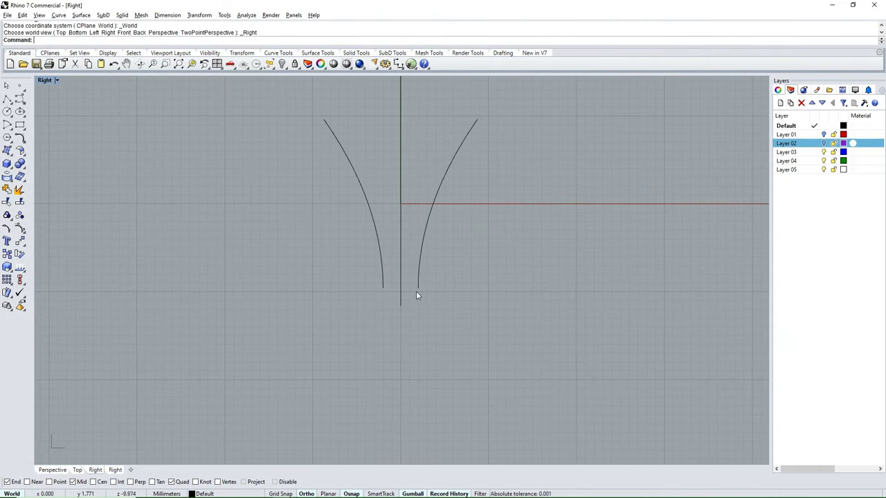
# Draw a downward-bowed arc joining the lower ends of the two flared profiles
pyautogui.click(11, 130)
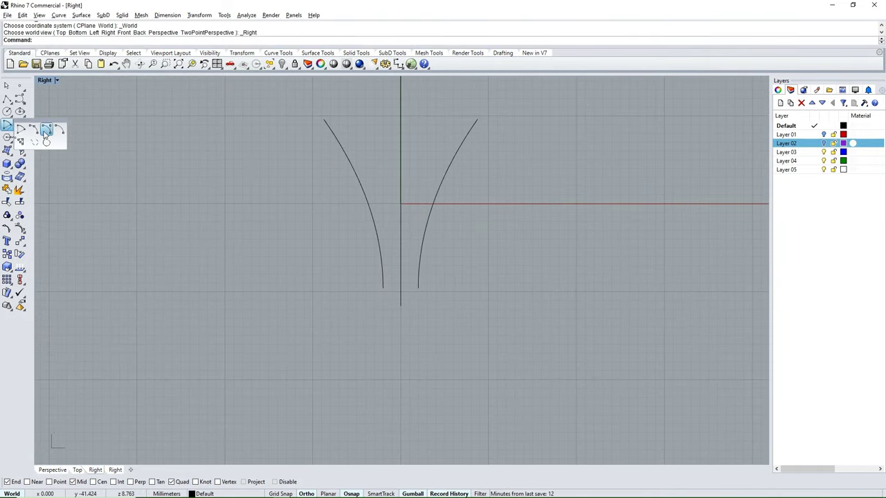
pyautogui.click(39, 133)
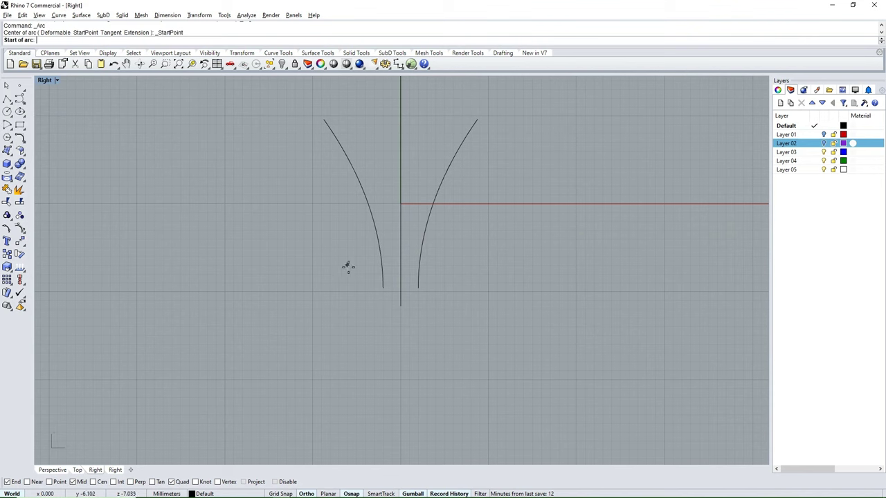
pyautogui.click(383, 287)
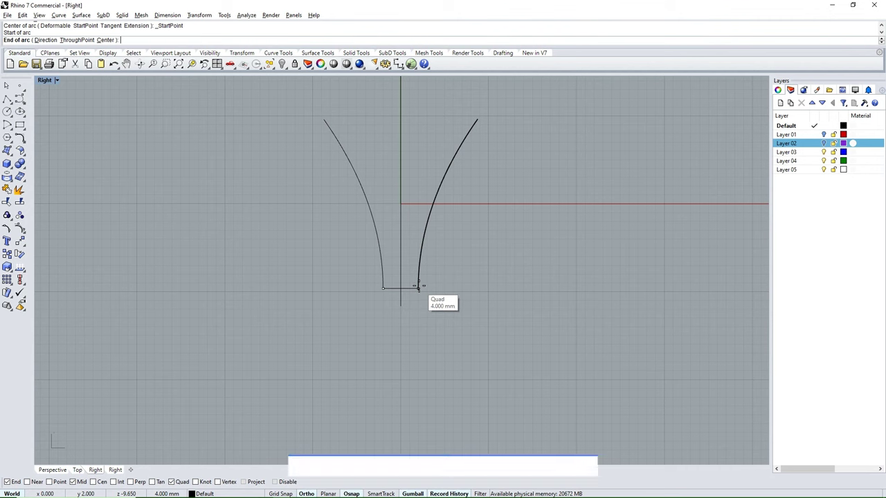
pyautogui.click(417, 288)
pyautogui.click(399, 308)
pyautogui.keyDown('ctrl'); pyautogui.keyDown('shift'); pyautogui.moveTo(400, 307); pyautogui.dragTo(377, 301, button='right'); pyautogui.keyUp('shift'); pyautogui.keyUp('ctrl')
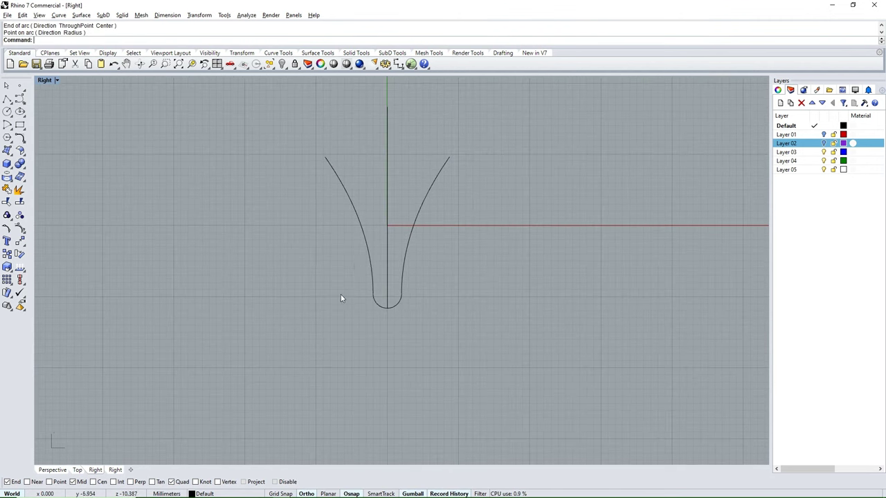
# Split the bottom curve at a picked point, then select the outer leaf curve
pyautogui.write('p')
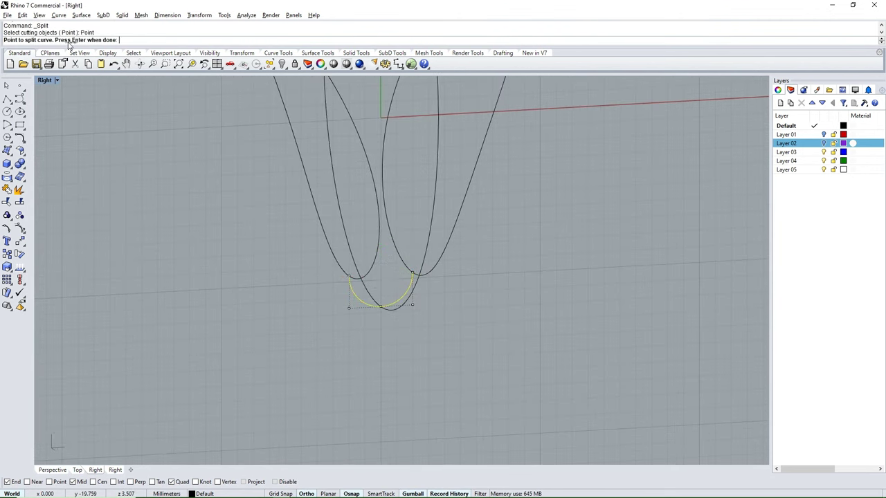
pyautogui.press('Return')
pyautogui.scroll(1, 377, 315)
pyautogui.click(386, 297)
pyautogui.press('Return')
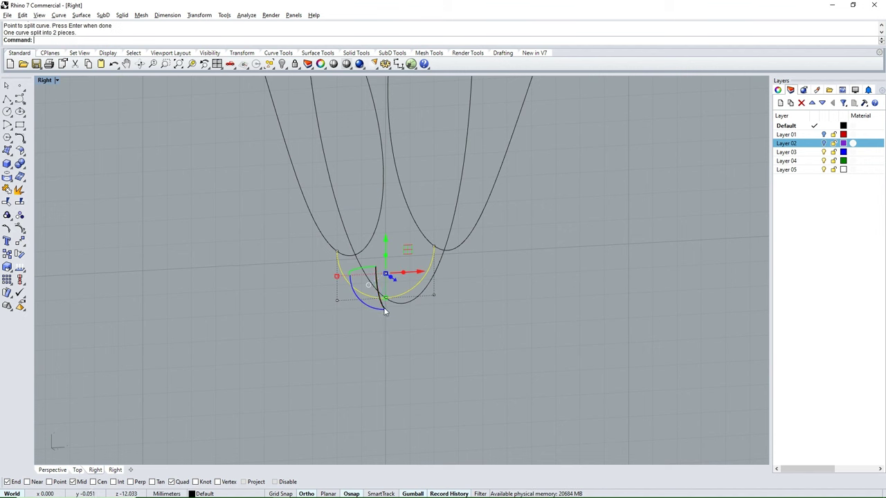
pyautogui.press('Escape')
pyautogui.click(361, 297)
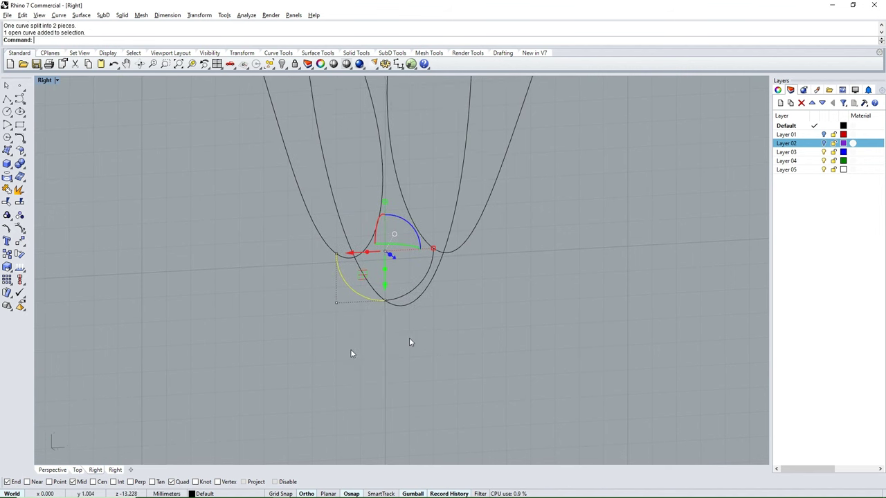
pyautogui.press('Escape')
pyautogui.moveTo(402, 343)
pyautogui.keyDown('ctrl'); pyautogui.keyDown('shift'); pyautogui.mouseDown(button='right')
pyautogui.moveTo(361, 273)
pyautogui.moveTo(490, 283)
pyautogui.moveTo(557, 267)
pyautogui.moveTo(390, 283)
pyautogui.mouseUp(button='right'); pyautogui.keyUp('shift'); pyautogui.keyUp('ctrl')
pyautogui.click(386, 129)
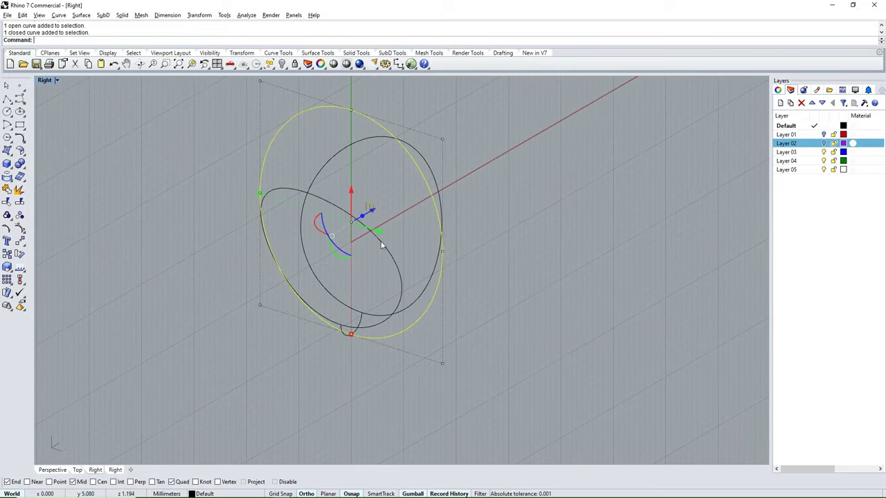
pyautogui.scroll(-2, 393, 356)
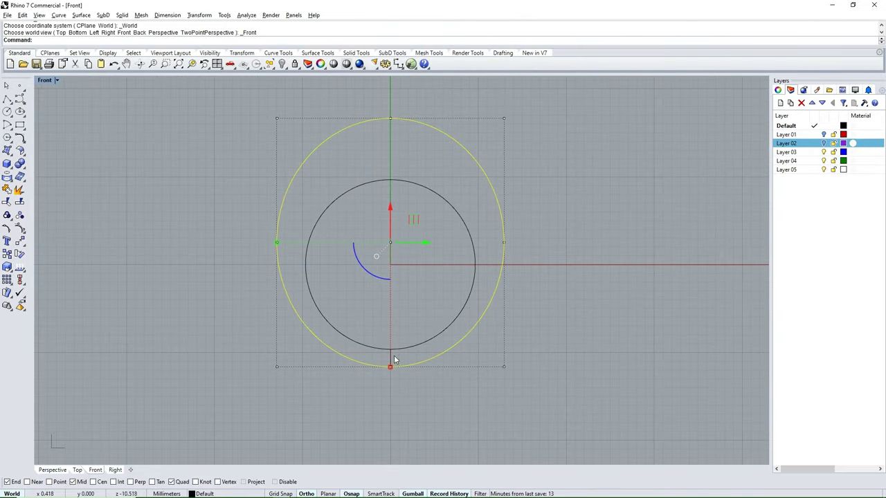
# Twist the outer ellipse 30 degrees about an axis from its bottom to its top
pyautogui.click(23, 245)
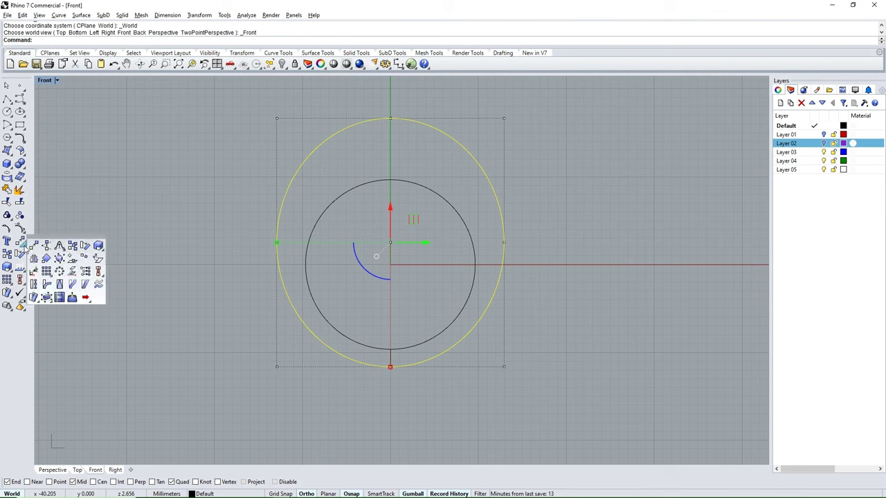
pyautogui.click(34, 283)
pyautogui.click(390, 366)
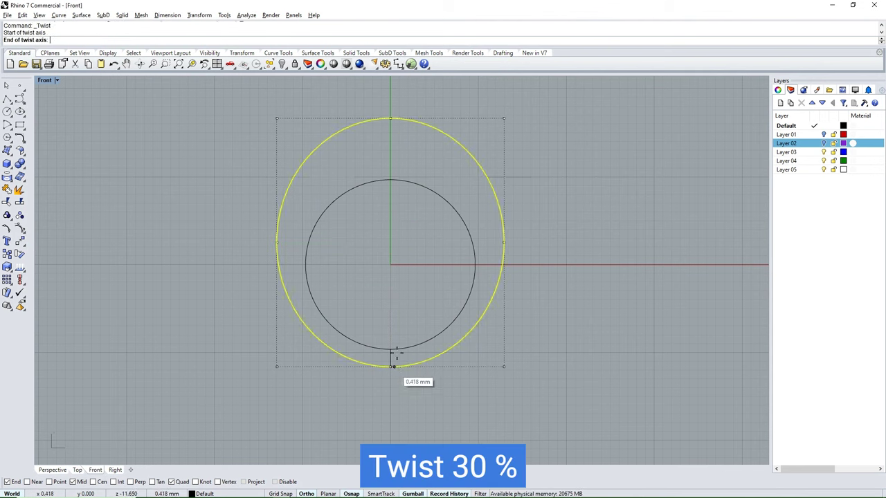
pyautogui.click(391, 119)
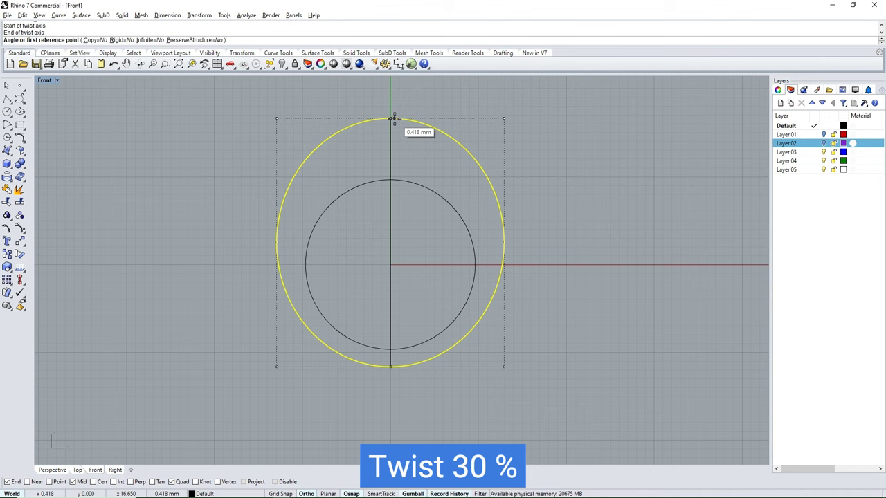
pyautogui.moveTo(392, 118)
pyautogui.keyDown('ctrl'); pyautogui.keyDown('shift'); pyautogui.mouseDown(button='right')
pyautogui.moveTo(312, 184)
pyautogui.moveTo(415, 164)
pyautogui.mouseUp(button='right'); pyautogui.keyUp('shift'); pyautogui.keyUp('ctrl')
pyautogui.click(359, 164)
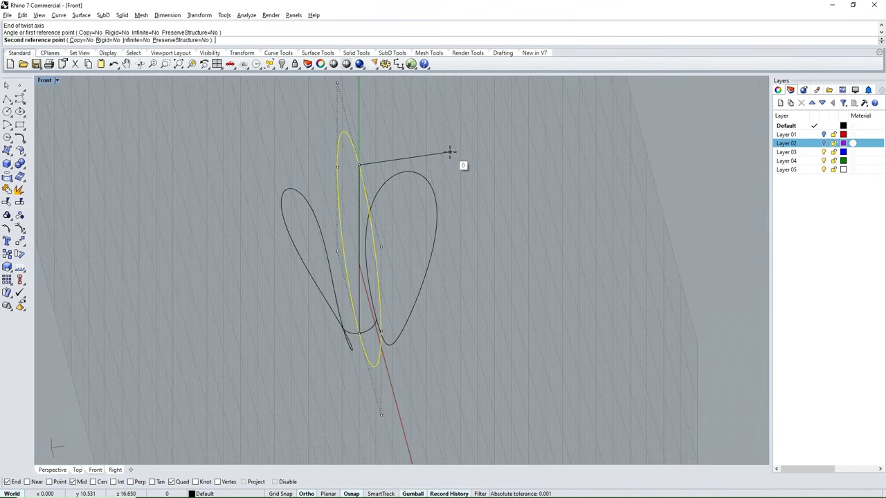
pyautogui.write('30')
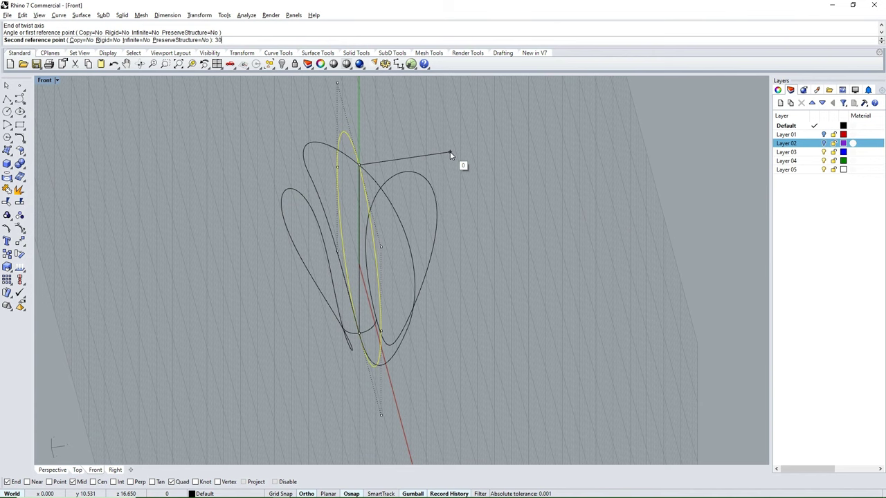
pyautogui.press('Return')
# Inspect the twisted curve from the Top, Front and Perspective views
pyautogui.moveTo(443, 162)
pyautogui.keyDown('ctrl'); pyautogui.keyDown('shift'); pyautogui.mouseDown(button='right')
pyautogui.moveTo(494, 247)
pyautogui.moveTo(524, 243)
pyautogui.moveTo(498, 246)
pyautogui.mouseUp(button='right'); pyautogui.keyUp('shift'); pyautogui.keyUp('ctrl')
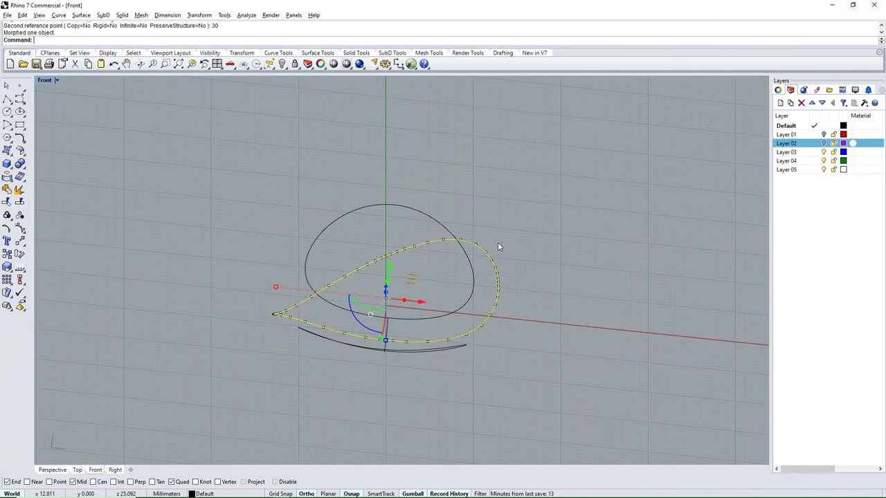
pyautogui.hotkey('ctrl', 'F1')
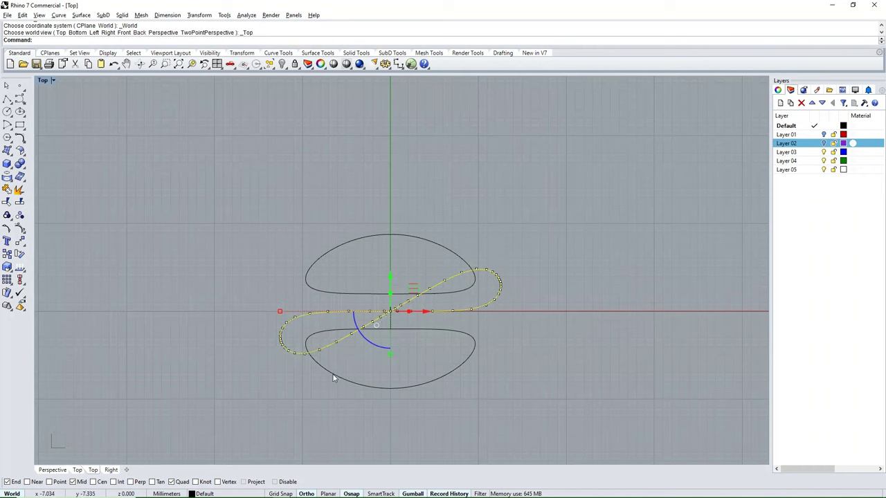
pyautogui.hotkey('ctrl', 'F2')
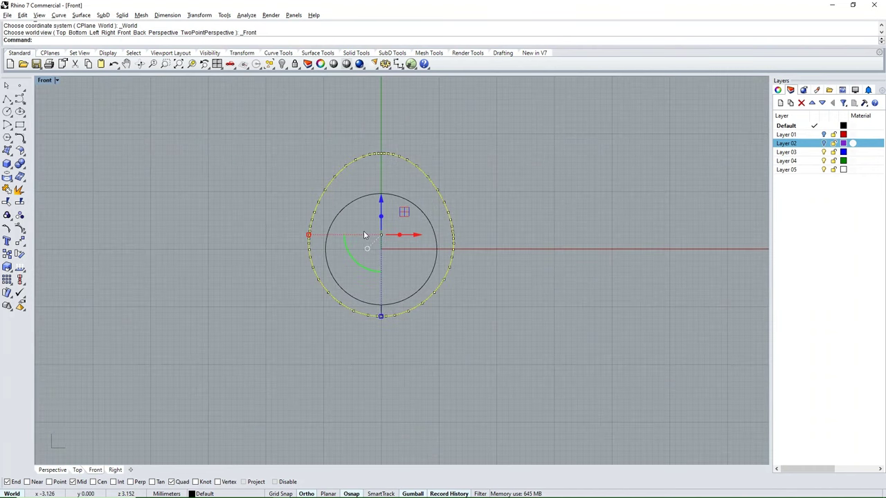
pyautogui.write('P')
pyautogui.hotkey('ctrl', 'F4')
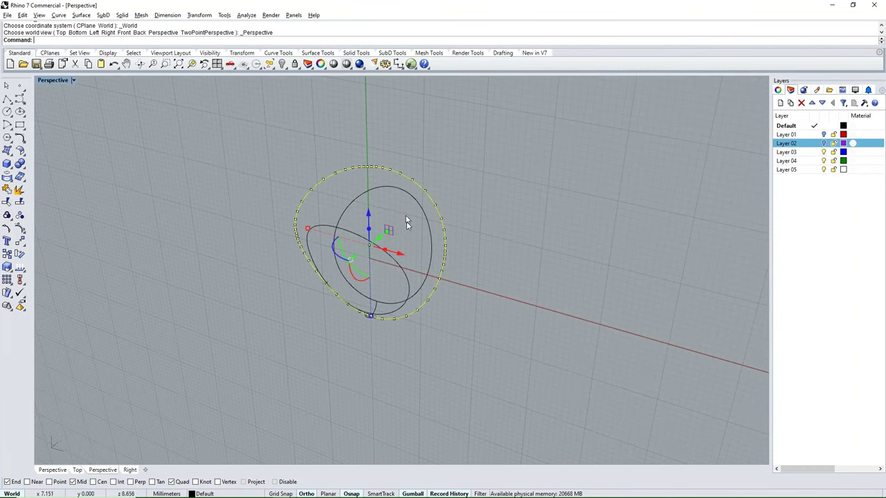
pyautogui.moveTo(407, 222); pyautogui.dragTo(335, 196, button='right')
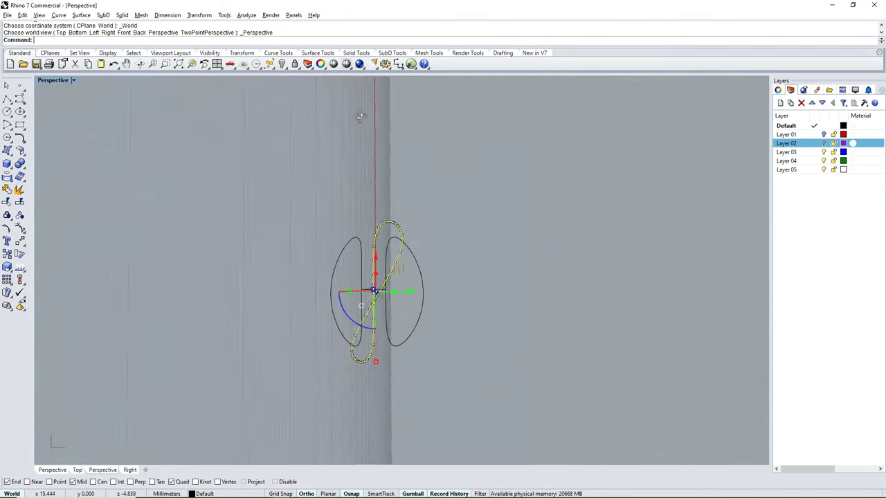
pyautogui.moveTo(335, 196); pyautogui.dragTo(477, 323, button='right')
# Draw a straight line from the outer curve's top down to the lower profile curve
pyautogui.press('Escape')
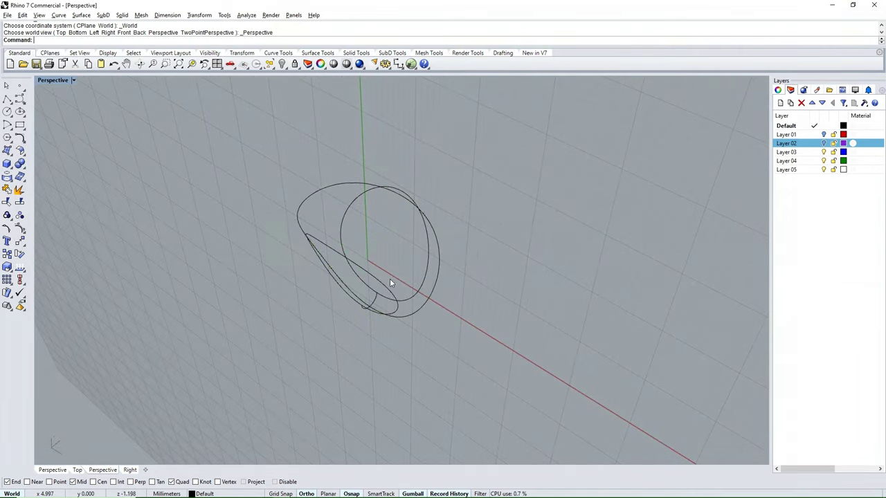
pyautogui.scroll(5, 390, 278)
pyautogui.click(371, 102)
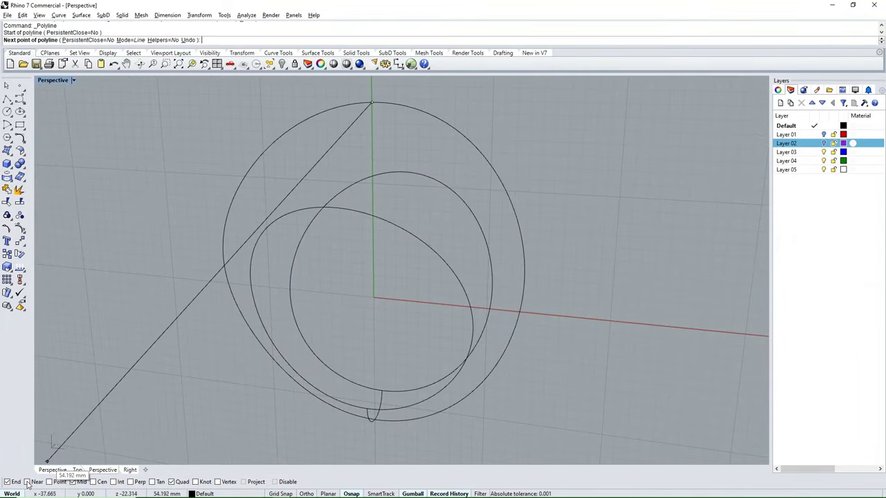
pyautogui.moveTo(488, 269); pyautogui.dragTo(510, 320, button='right')
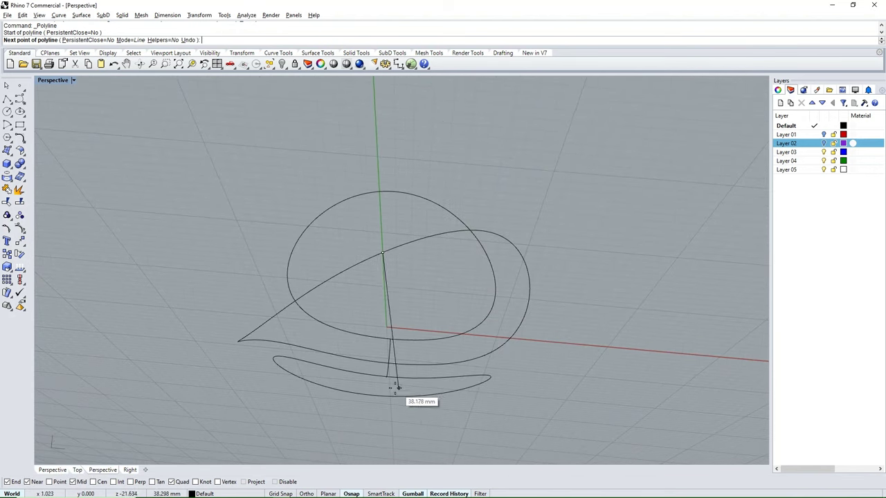
pyautogui.click(373, 396)
pyautogui.press('Return')
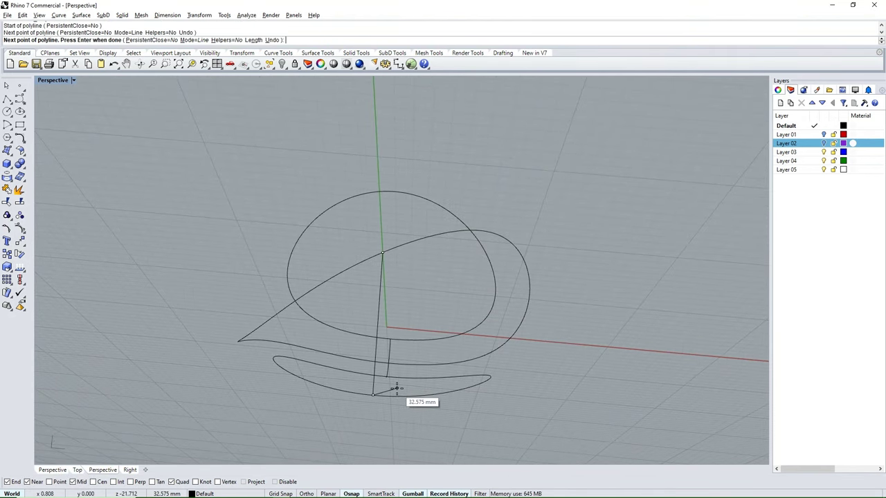
pyautogui.moveTo(373, 395)
pyautogui.mouseDown(button='right')
pyautogui.moveTo(296, 289)
pyautogui.moveTo(338, 237)
pyautogui.moveTo(345, 246)
pyautogui.mouseUp(button='right')
# Rebuild the connecting line and move its two middle control points to bend it gently
pyautogui.click(333, 195)
pyautogui.write('R')
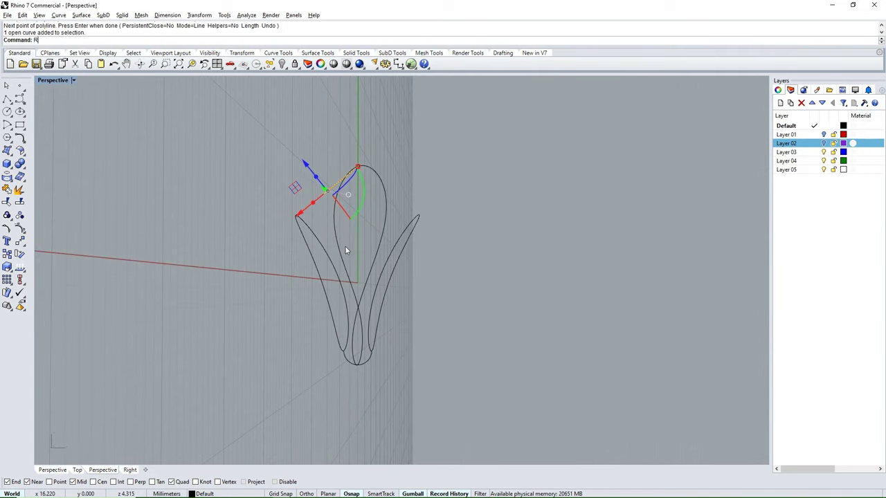
pyautogui.hotkey('ctrl', 'F3')
pyautogui.scroll(3, 330, 178)
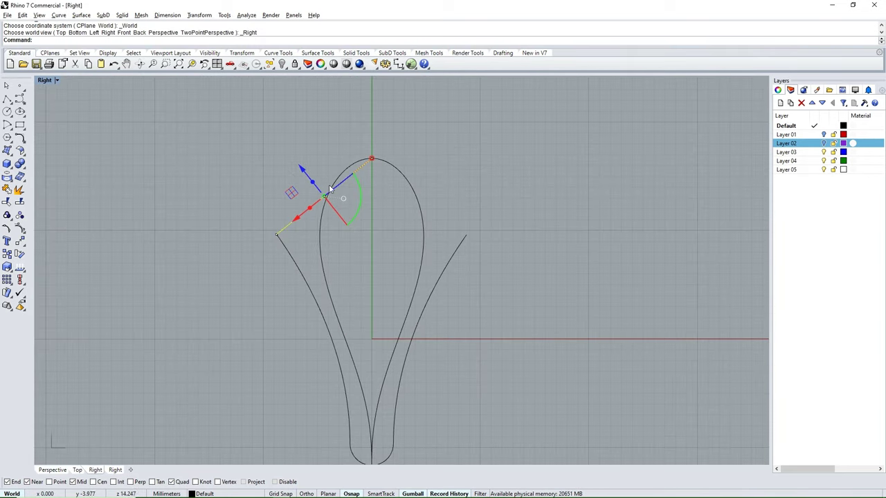
pyautogui.click(25, 144)
pyautogui.click(137, 156)
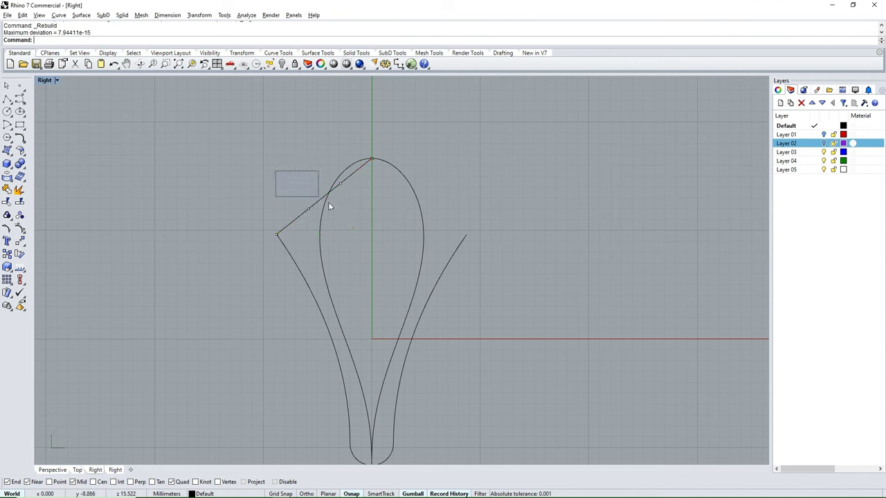
pyautogui.moveTo(276, 170); pyautogui.dragTo(360, 222)
pyautogui.moveTo(318, 189); pyautogui.dragTo(319, 189)
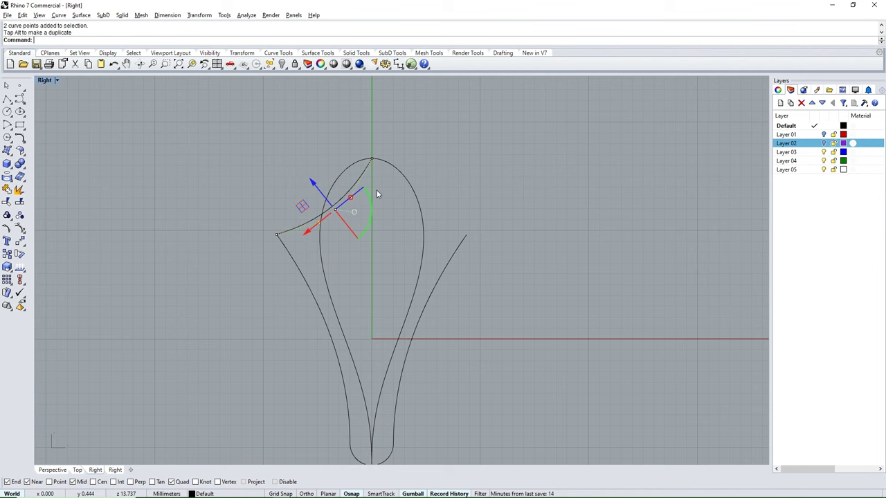
pyautogui.scroll(2, 345, 231)
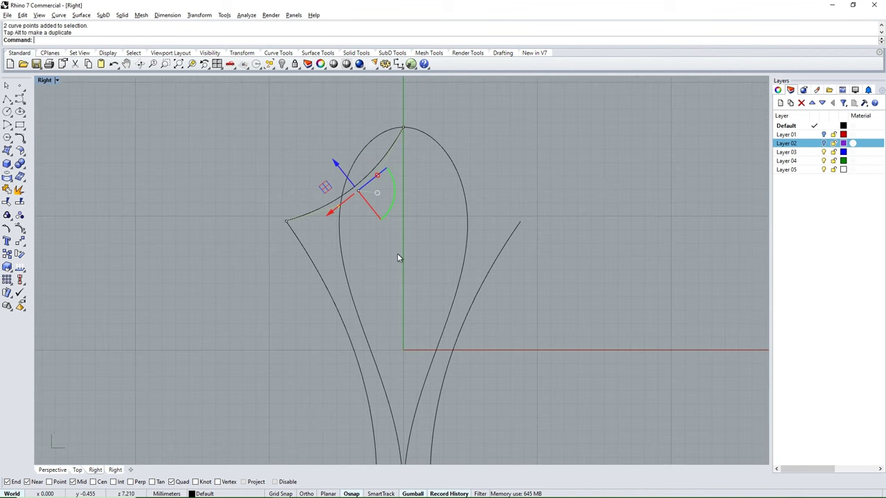
pyautogui.click(397, 258)
pyautogui.moveTo(397, 258)
pyautogui.keyDown('ctrl'); pyautogui.keyDown('shift'); pyautogui.mouseDown(button='right')
pyautogui.moveTo(469, 245)
pyautogui.moveTo(326, 205)
pyautogui.moveTo(352, 115)
pyautogui.moveTo(403, 224)
pyautogui.moveTo(385, 302)
pyautogui.moveTo(364, 300)
pyautogui.mouseUp(button='right'); pyautogui.keyUp('shift'); pyautogui.keyUp('ctrl')
# Pick the left and large outer curves as SubDSweep2 rails and both profile curves as shapes
pyautogui.click(360, 296)
pyautogui.click(436, 222)
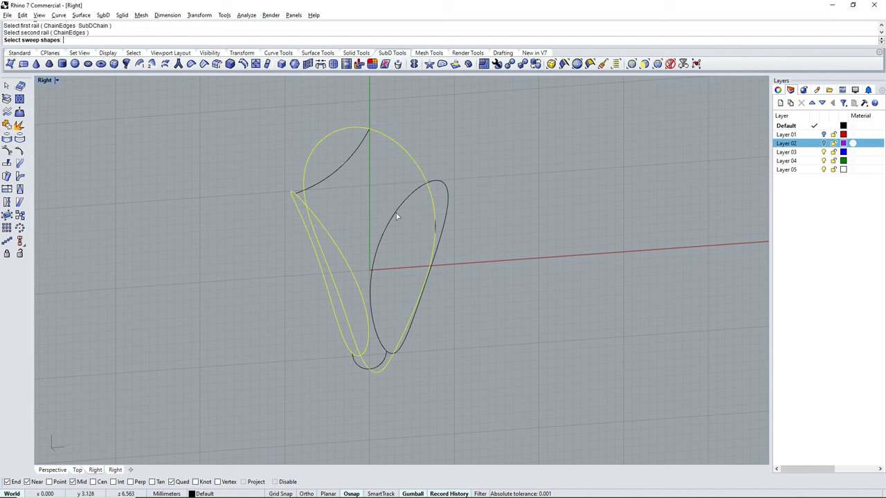
pyautogui.click(356, 365)
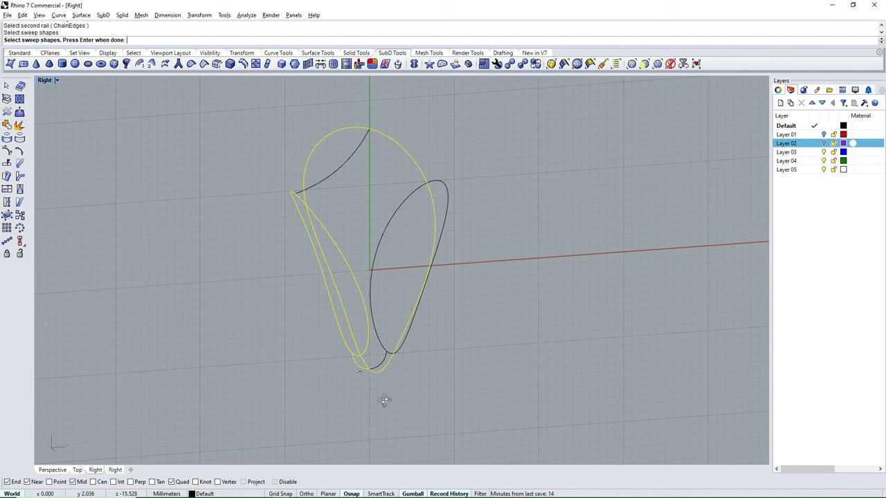
pyautogui.moveTo(383, 401)
pyautogui.keyDown('ctrl'); pyautogui.keyDown('shift'); pyautogui.mouseDown(button='right')
pyautogui.moveTo(356, 368)
pyautogui.moveTo(394, 395)
pyautogui.moveTo(303, 243)
pyautogui.mouseUp(button='right'); pyautogui.keyUp('shift'); pyautogui.keyUp('ctrl')
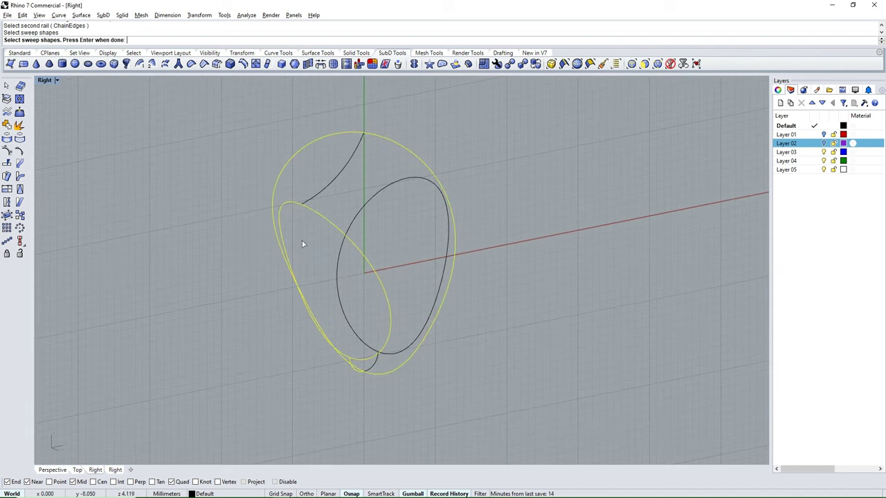
pyautogui.click(315, 200)
pyautogui.moveTo(311, 200)
pyautogui.keyDown('ctrl'); pyautogui.keyDown('shift'); pyautogui.mouseDown(button='right')
pyautogui.moveTo(336, 243)
pyautogui.moveTo(289, 275)
pyautogui.moveTo(391, 259)
pyautogui.moveTo(390, 245)
pyautogui.moveTo(306, 243)
pyautogui.moveTo(332, 272)
pyautogui.mouseUp(button='right'); pyautogui.keyUp('shift'); pyautogui.keyUp('ctrl')
pyautogui.press('Return')
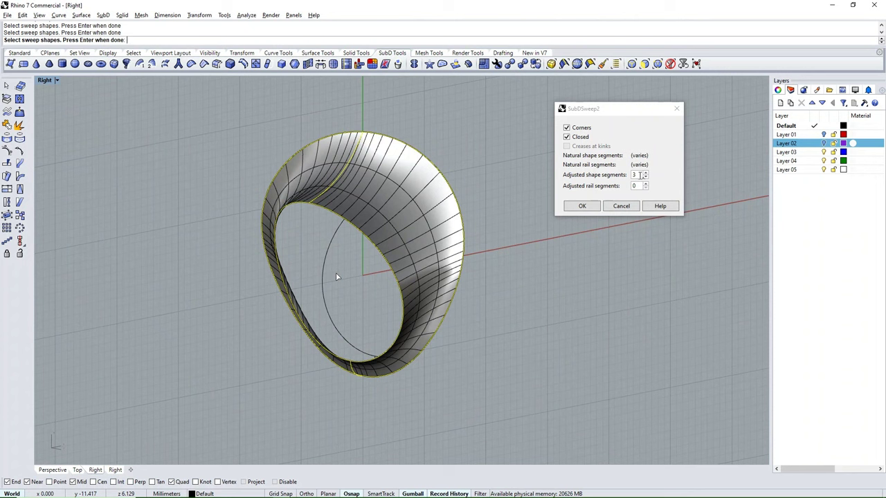
# Set the SubDSweep2 shape segments to 9 and inspect the ring preview
pyautogui.doubleClick(635, 175)
pyautogui.write('8')
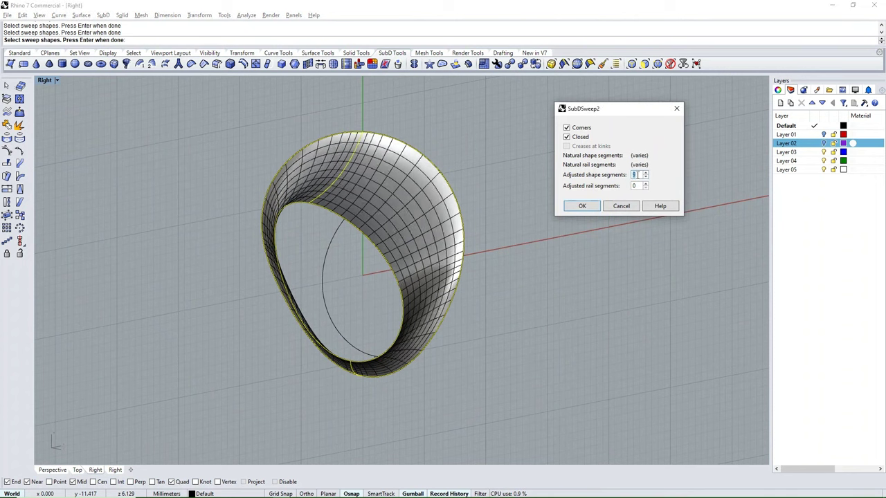
pyautogui.write('9')
pyautogui.doubleClick(635, 187)
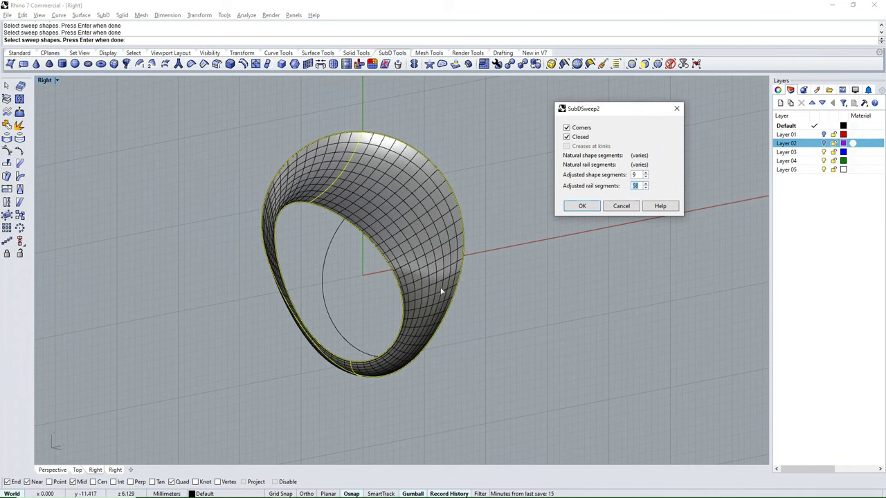
pyautogui.moveTo(441, 291)
pyautogui.mouseDown(button='right')
pyautogui.moveTo(521, 212)
pyautogui.moveTo(599, 200)
pyautogui.mouseUp(button='right')
# Lower the adjusted rail segments to 41, checking the denser flared band from several angles
pyautogui.click(642, 187)
pyautogui.scroll(-1, 639, 189)
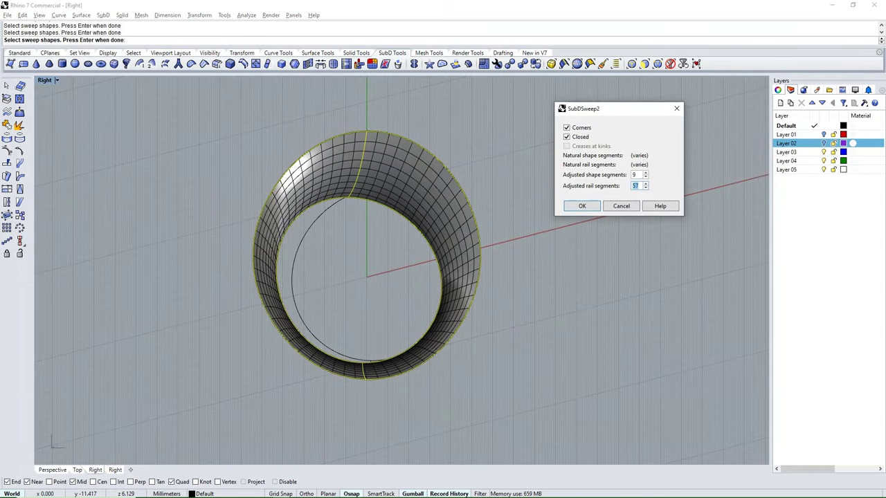
pyautogui.scroll(-1, 639, 190)
pyautogui.scroll(-1, 640, 190)
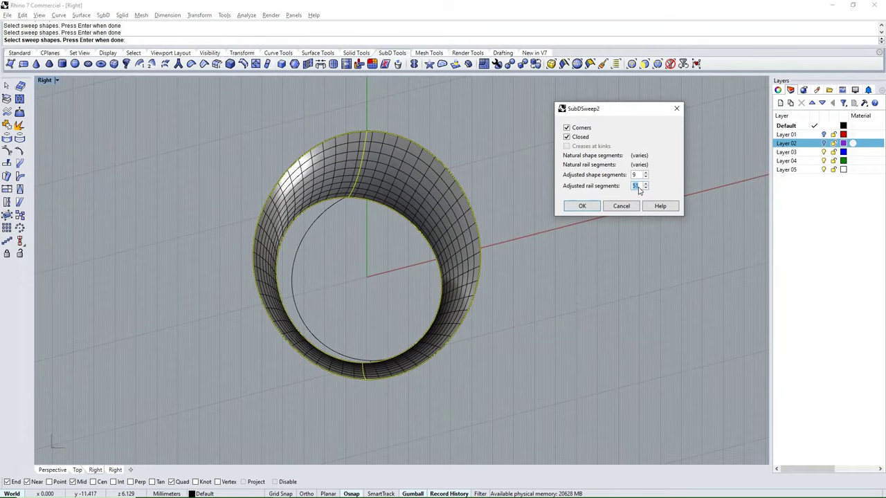
pyautogui.scroll(-1, 639, 190)
pyautogui.moveTo(409, 330); pyautogui.dragTo(362, 341, button='right')
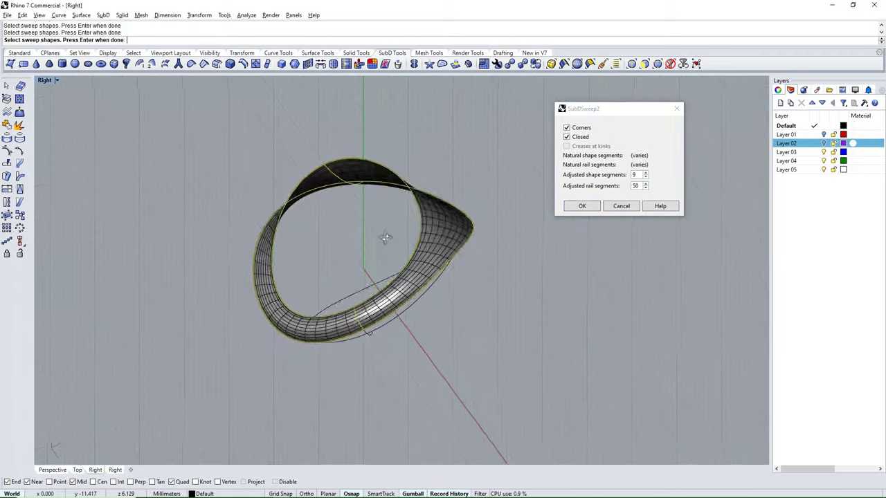
pyautogui.scroll(5, 362, 342)
pyautogui.scroll(-5, 366, 297)
pyautogui.moveTo(365, 297)
pyautogui.mouseDown(button='right')
pyautogui.moveTo(387, 311)
pyautogui.moveTo(368, 316)
pyautogui.moveTo(482, 177)
pyautogui.moveTo(331, 206)
pyautogui.mouseUp(button='right')
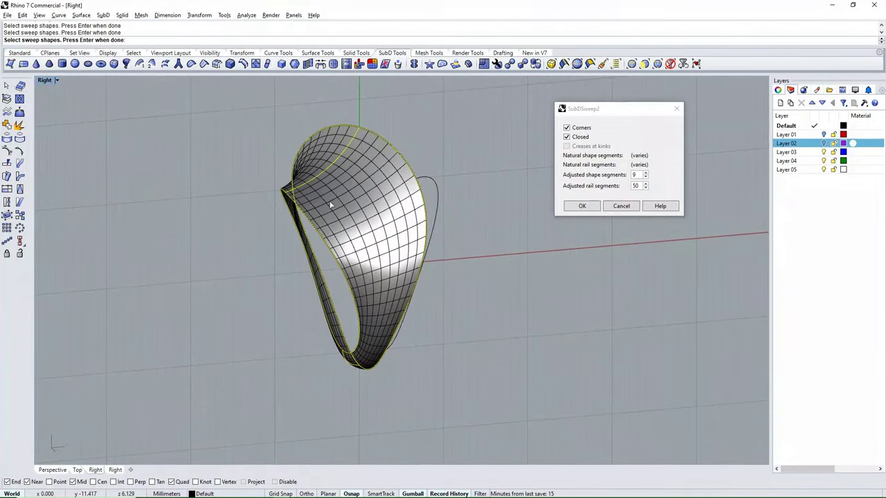
pyautogui.doubleClick(635, 186)
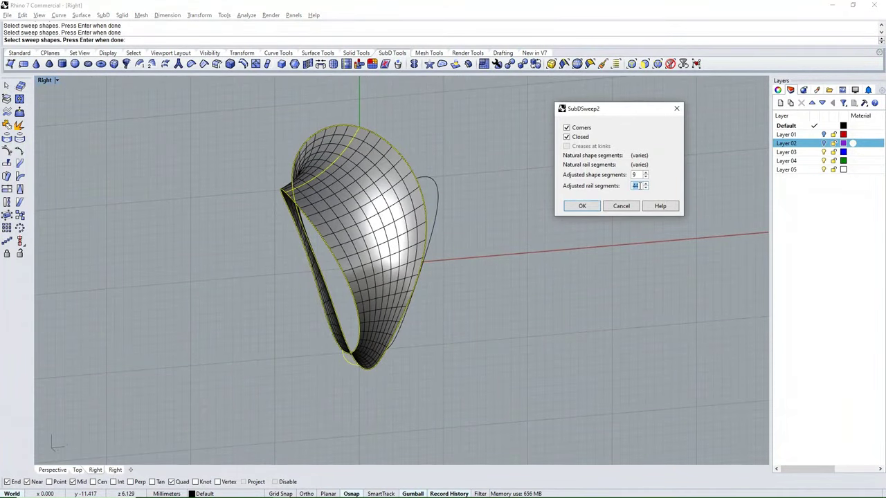
pyautogui.moveTo(406, 345)
pyautogui.mouseDown(button='right')
pyautogui.moveTo(482, 344)
pyautogui.moveTo(388, 282)
pyautogui.moveTo(400, 280)
pyautogui.mouseUp(button='right')
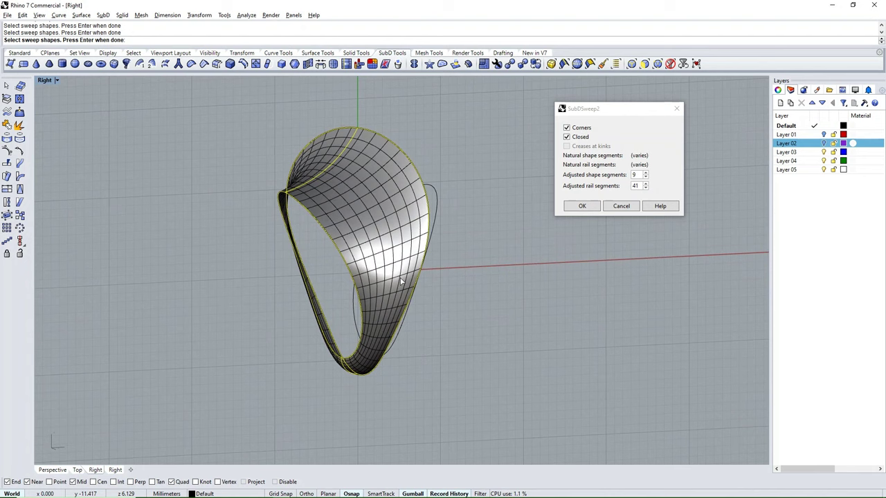
# Create the SubD sweep band, then select it with the closed curve and start Pipe
pyautogui.click(580, 208)
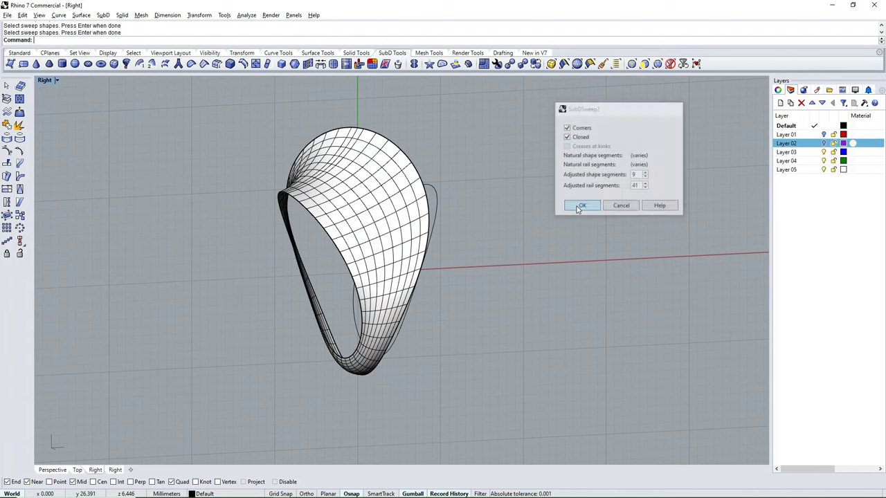
pyautogui.moveTo(460, 287)
pyautogui.mouseDown(button='right')
pyautogui.moveTo(478, 235)
pyautogui.moveTo(519, 303)
pyautogui.moveTo(427, 266)
pyautogui.moveTo(534, 235)
pyautogui.moveTo(559, 284)
pyautogui.moveTo(293, 282)
pyautogui.moveTo(336, 242)
pyautogui.moveTo(327, 193)
pyautogui.moveTo(289, 223)
pyautogui.moveTo(424, 214)
pyautogui.mouseUp(button='right')
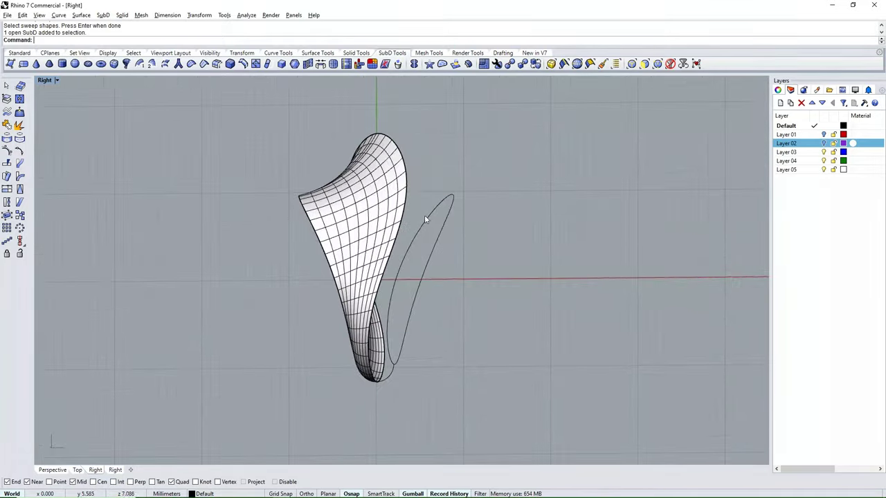
pyautogui.click(407, 211)
pyautogui.click(429, 238)
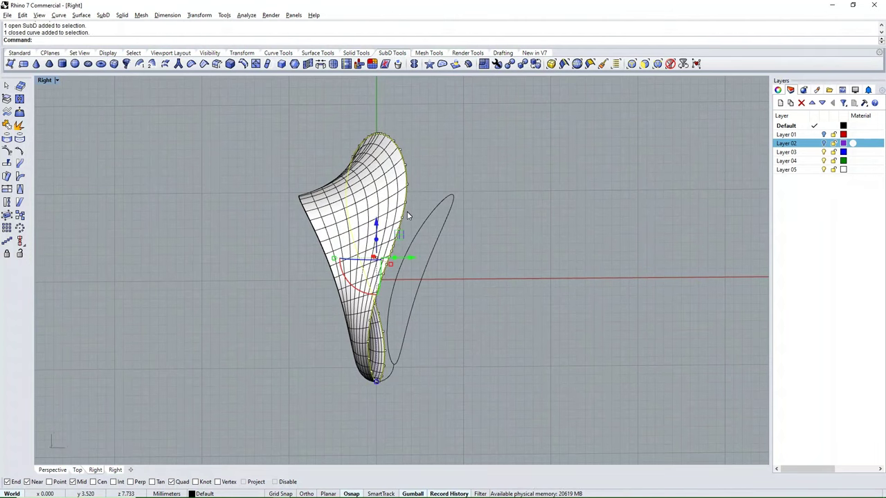
pyautogui.write('Pipe')
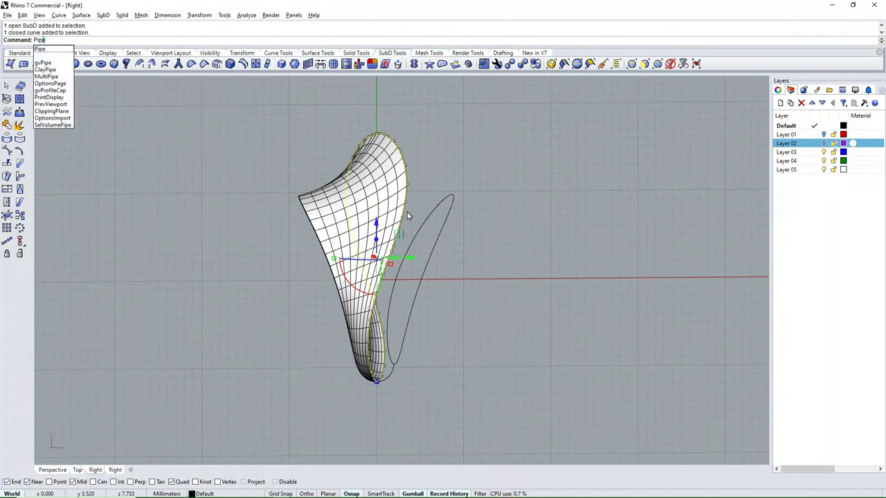
pyautogui.press('Return')
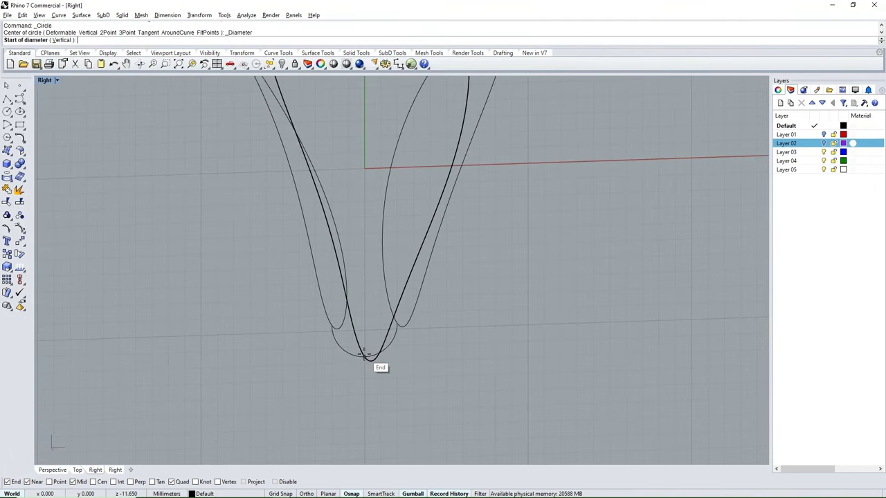
# Draw a vertical 1.2 mm-diameter circle at the bottom tip of the teardrop curve
pyautogui.click(367, 358)
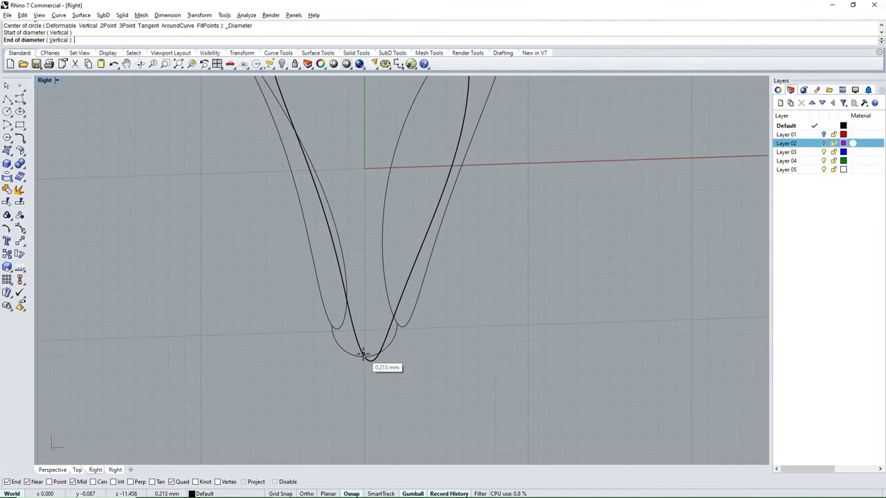
pyautogui.hotkey('ctrl', 'F3')
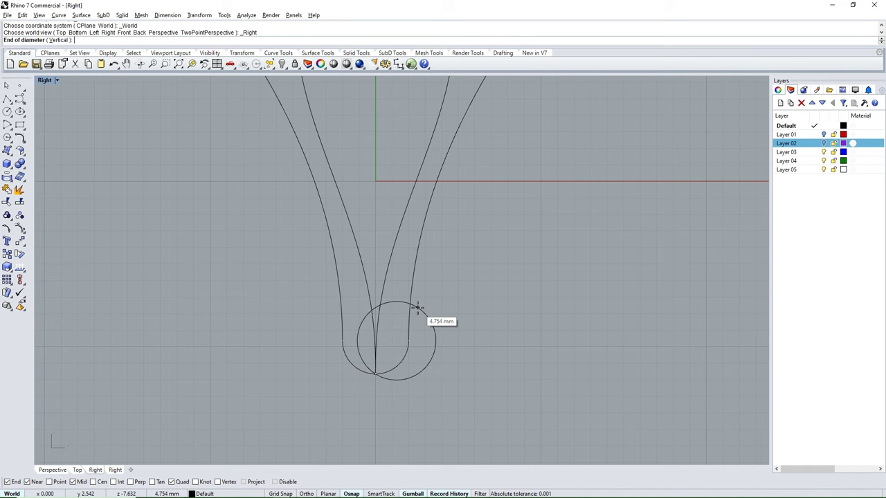
pyautogui.write('1')
pyautogui.press('Return')
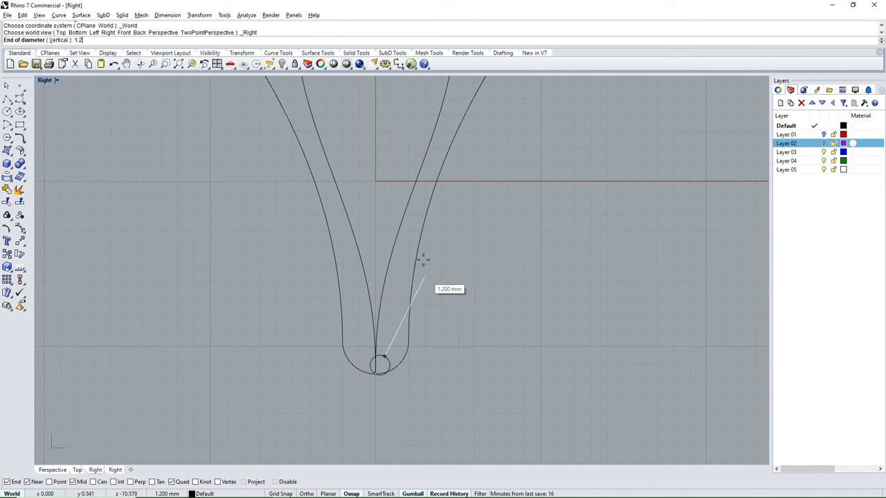
pyautogui.click(384, 196)
pyautogui.scroll(1, 381, 335)
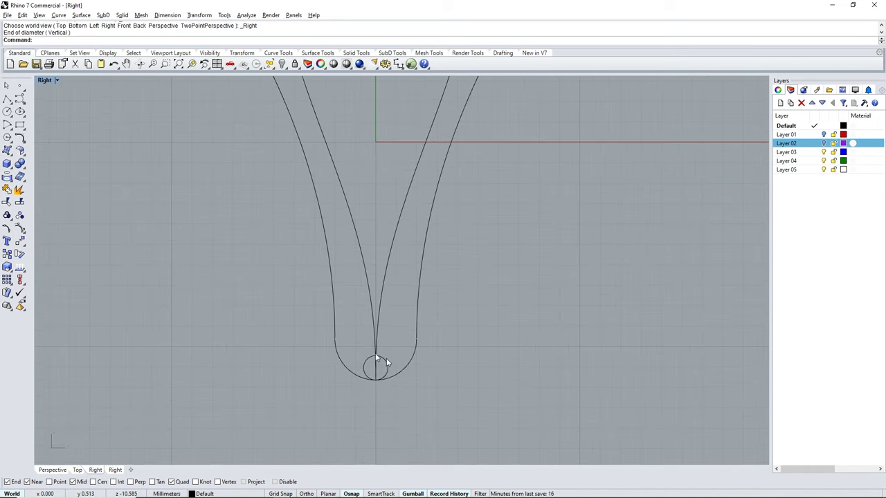
pyautogui.click(376, 355)
pyautogui.click(497, 307)
pyautogui.scroll(2, 379, 364)
pyautogui.scroll(-3, 379, 364)
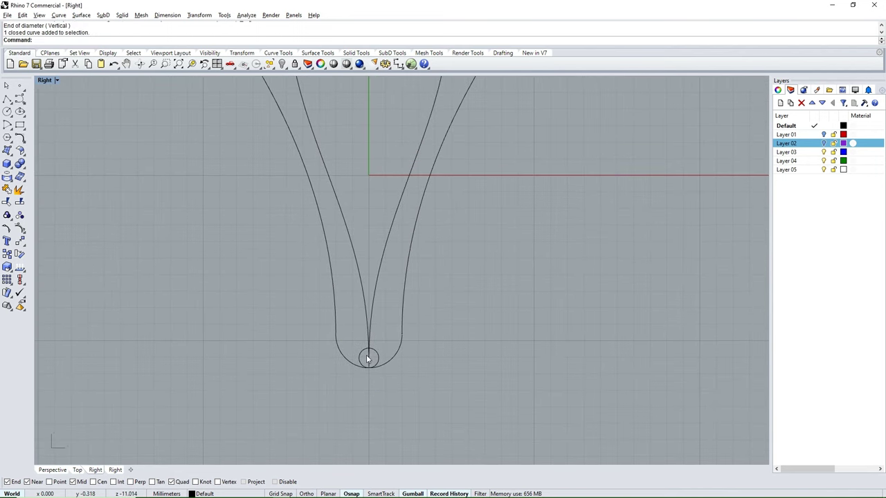
pyautogui.scroll(-2, 378, 363)
pyautogui.scroll(-2, 390, 316)
# Draw a second vertical 1.2 mm circle at the top of the curve
pyautogui.press('Return')
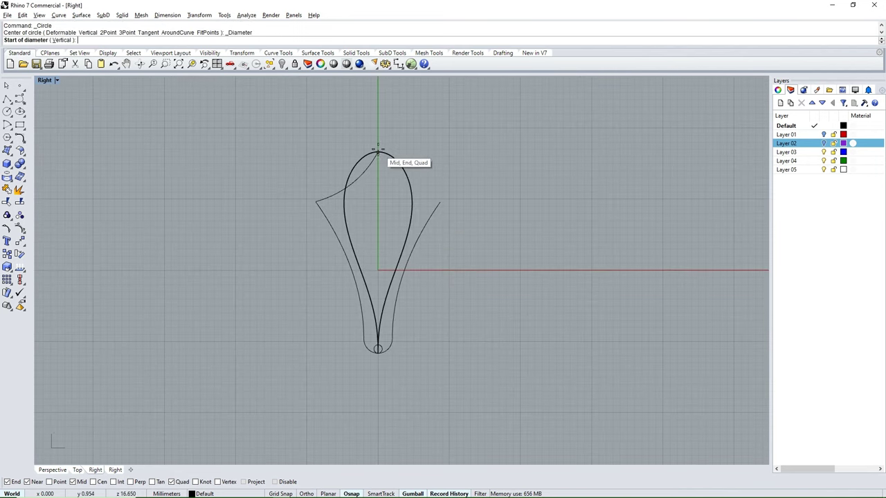
pyautogui.click(377, 151)
pyautogui.write('1')
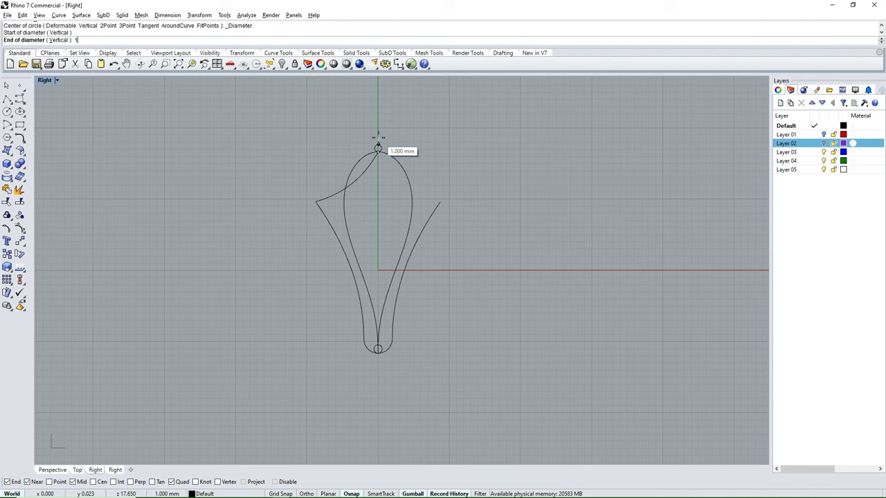
pyautogui.write('.2')
pyautogui.press('Return')
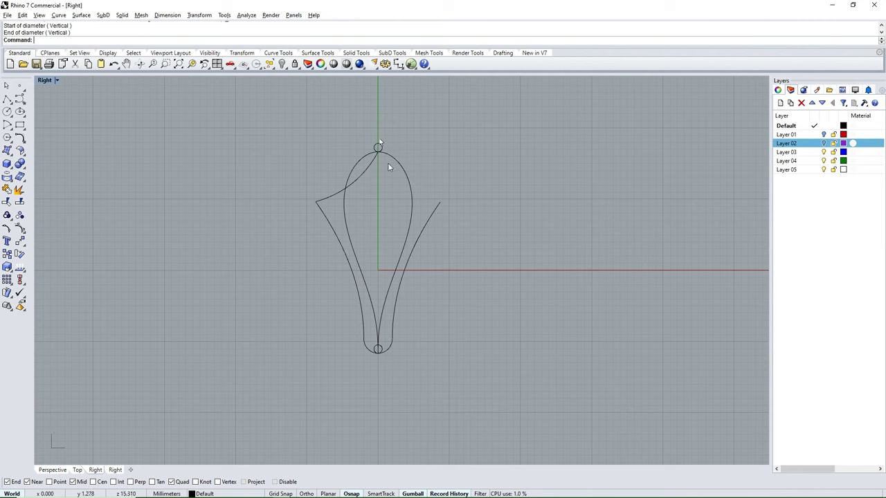
# Rotate the small top circle with the gumball
pyautogui.moveTo(387, 162)
pyautogui.keyDown('ctrl'); pyautogui.keyDown('shift'); pyautogui.mouseDown(button='right')
pyautogui.moveTo(368, 169)
pyautogui.moveTo(397, 251)
pyautogui.moveTo(461, 256)
pyautogui.mouseUp(button='right'); pyautogui.keyUp('shift'); pyautogui.keyUp('ctrl')
pyautogui.scroll(2, 367, 168)
pyautogui.click(353, 165)
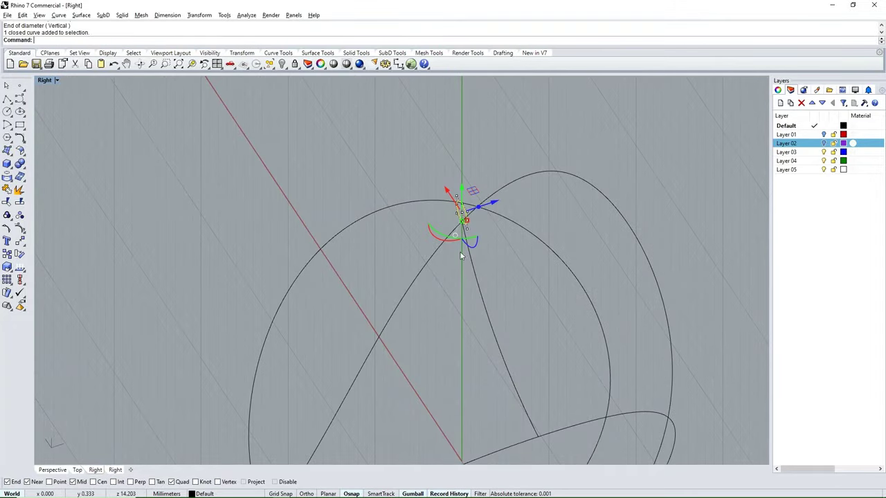
pyautogui.click(470, 240)
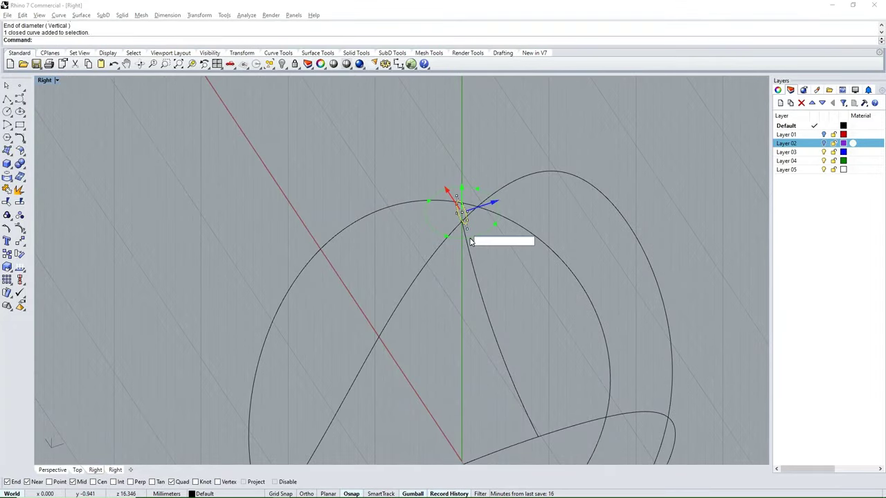
pyautogui.write('30')
pyautogui.press('Return')
# Sweep1 the two small circles along the teardrop rail as a closed tube
pyautogui.press('Escape')
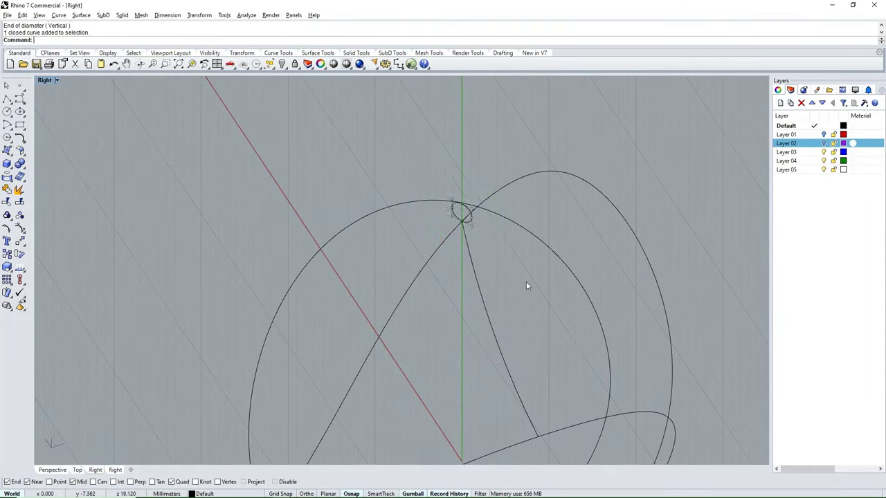
pyautogui.moveTo(525, 281)
pyautogui.keyDown('ctrl'); pyautogui.keyDown('shift'); pyautogui.mouseDown(button='right')
pyautogui.moveTo(375, 203)
pyautogui.moveTo(458, 296)
pyautogui.moveTo(389, 366)
pyautogui.moveTo(366, 377)
pyautogui.moveTo(358, 351)
pyautogui.mouseUp(button='right'); pyautogui.keyUp('shift'); pyautogui.keyUp('ctrl')
pyautogui.write('sweep1')
pyautogui.press('Return')
pyautogui.click(364, 360)
pyautogui.click(358, 350)
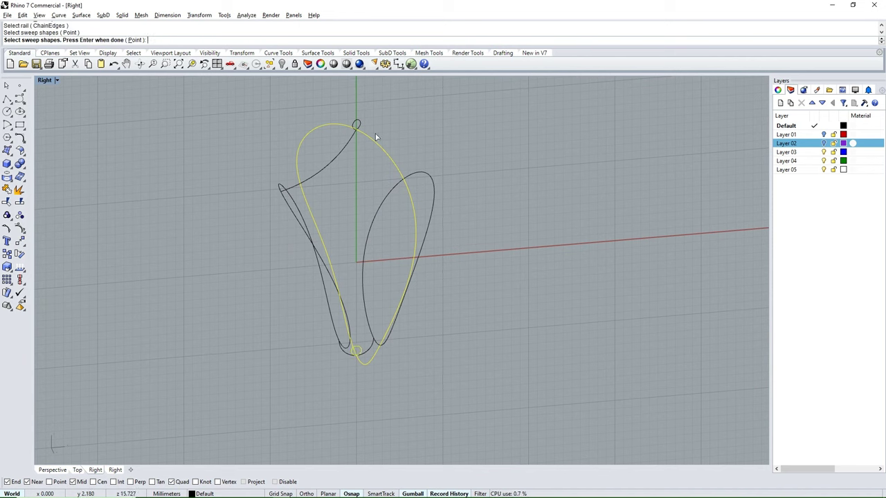
pyautogui.click(356, 124)
pyautogui.press('Return')
pyautogui.press('Return')
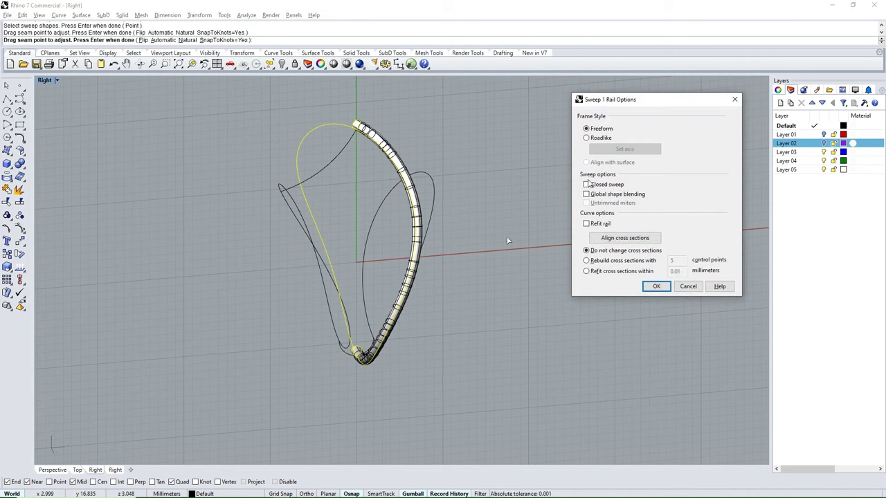
pyautogui.click(587, 184)
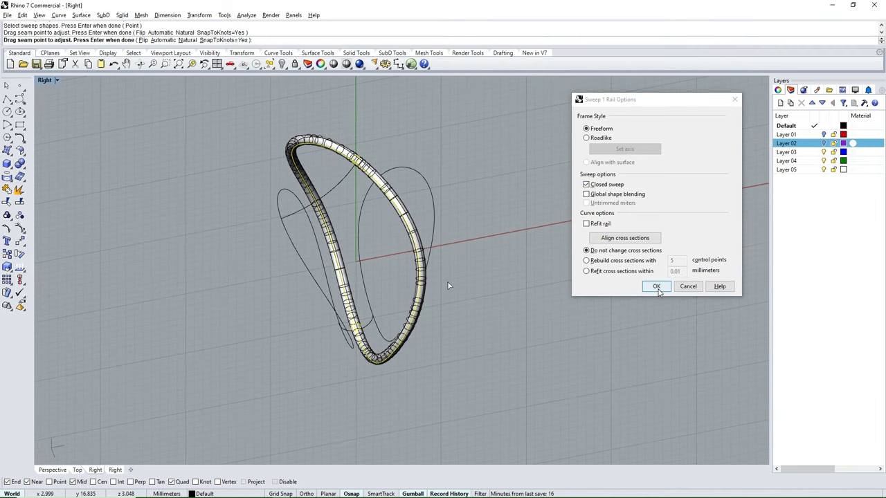
pyautogui.click(657, 286)
pyautogui.moveTo(563, 307)
pyautogui.mouseDown(button='right')
pyautogui.moveTo(567, 183)
pyautogui.moveTo(518, 164)
pyautogui.moveTo(395, 241)
pyautogui.moveTo(435, 306)
pyautogui.moveTo(489, 279)
pyautogui.moveTo(477, 214)
pyautogui.moveTo(496, 307)
pyautogui.moveTo(617, 319)
pyautogui.moveTo(516, 323)
pyautogui.moveTo(404, 174)
pyautogui.mouseUp(button='right')
pyautogui.scroll(3, 395, 190)
# Select the small top profile circle and view the tube from the Front
pyautogui.click(391, 187)
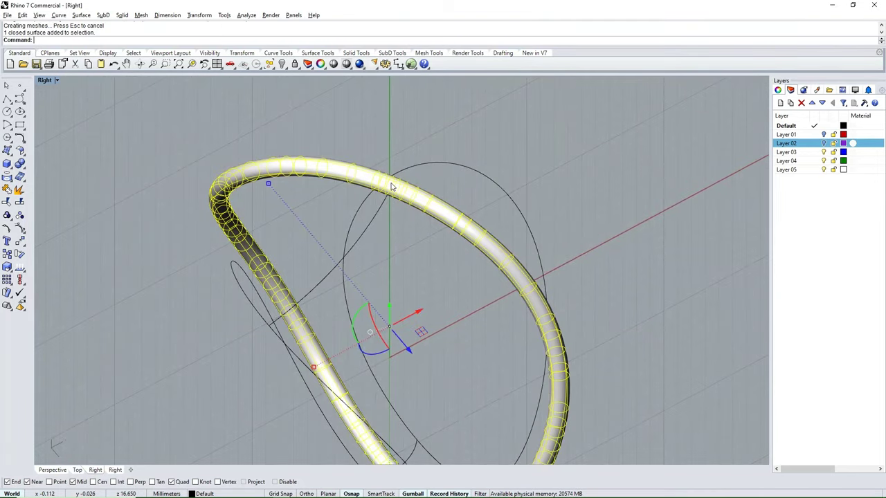
pyautogui.click(397, 160)
pyautogui.scroll(2, 397, 160)
pyautogui.click(390, 184)
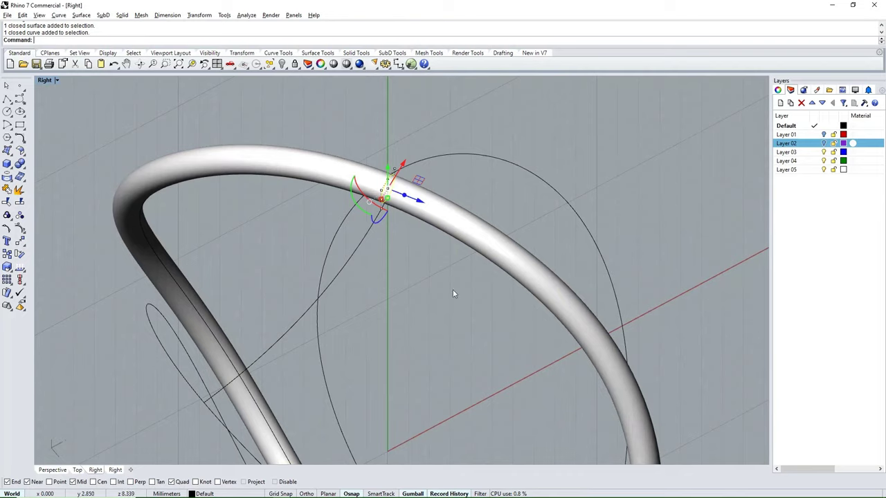
pyautogui.moveTo(453, 289)
pyautogui.mouseDown(button='right')
pyautogui.moveTo(418, 246)
pyautogui.moveTo(407, 290)
pyautogui.mouseUp(button='right')
pyautogui.hotkey('ctrl', 'F2')
pyautogui.scroll(-2, 408, 292)
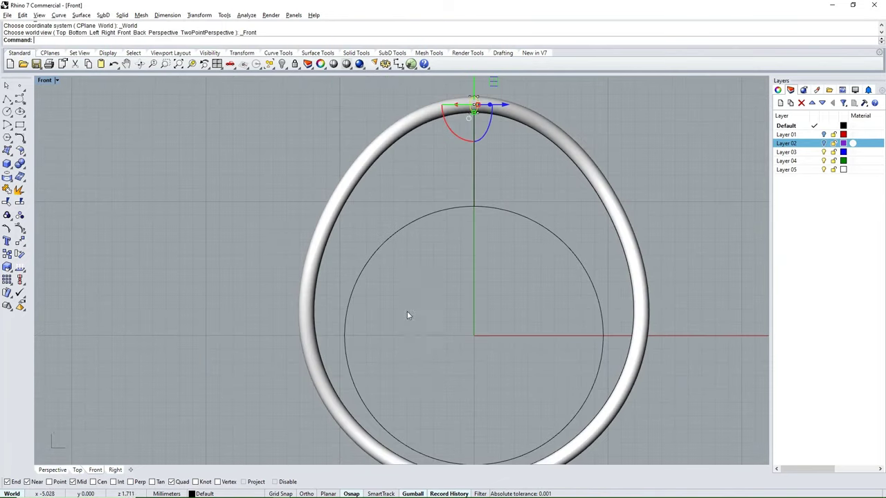
pyautogui.scroll(3, 488, 102)
pyautogui.scroll(2, 457, 132)
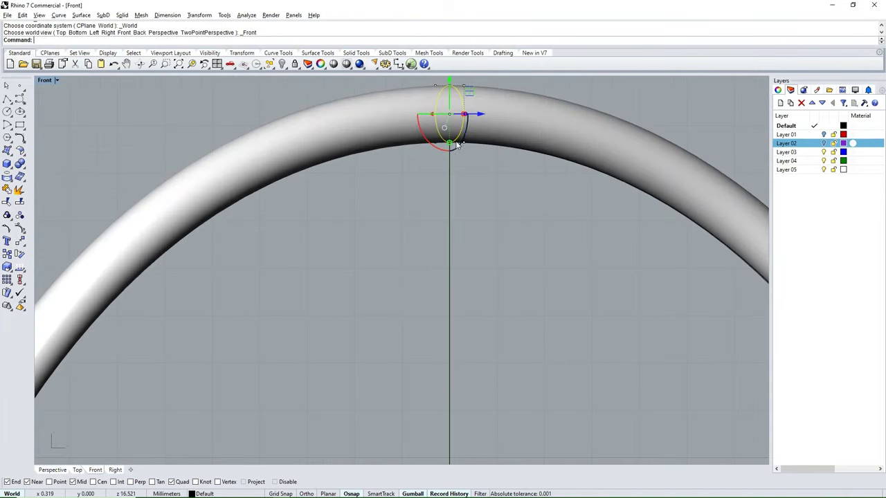
pyautogui.moveTo(557, 164)
pyautogui.mouseDown(button='right')
pyautogui.moveTo(543, 184)
pyautogui.moveTo(481, 204)
pyautogui.mouseUp(button='right')
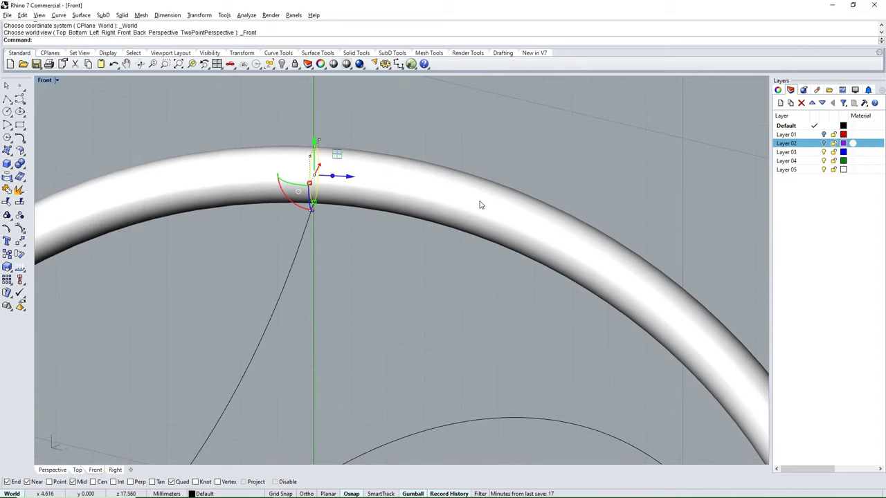
pyautogui.moveTo(311, 186)
pyautogui.mouseDown(button='right')
pyautogui.moveTo(369, 212)
pyautogui.moveTo(469, 170)
pyautogui.moveTo(292, 166)
pyautogui.mouseUp(button='right')
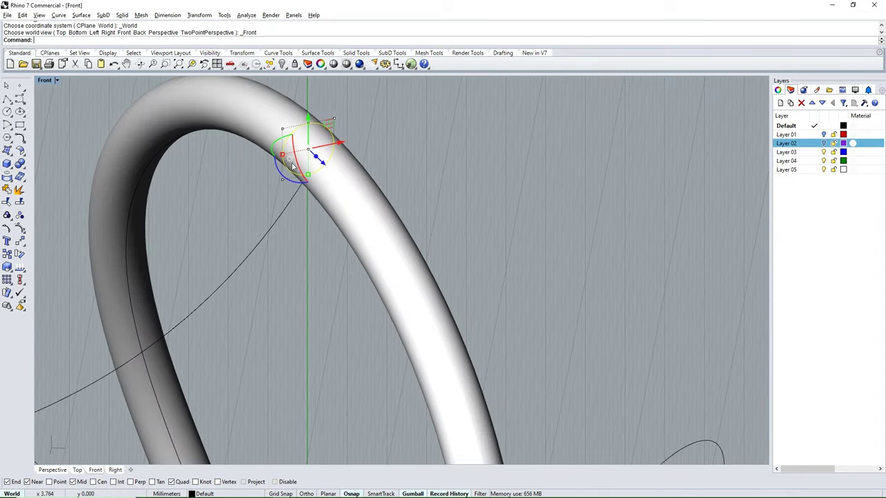
# Rotate the profile circle and pull the loop's top point so history updates the tube
pyautogui.moveTo(281, 155); pyautogui.dragTo(281, 166)
pyautogui.moveTo(281, 166)
pyautogui.mouseDown(button='right')
pyautogui.moveTo(396, 159)
pyautogui.moveTo(382, 152)
pyautogui.moveTo(399, 143)
pyautogui.moveTo(425, 152)
pyautogui.moveTo(423, 183)
pyautogui.mouseUp(button='right')
pyautogui.scroll(3, 424, 187)
pyautogui.moveTo(374, 143); pyautogui.dragTo(437, 141)
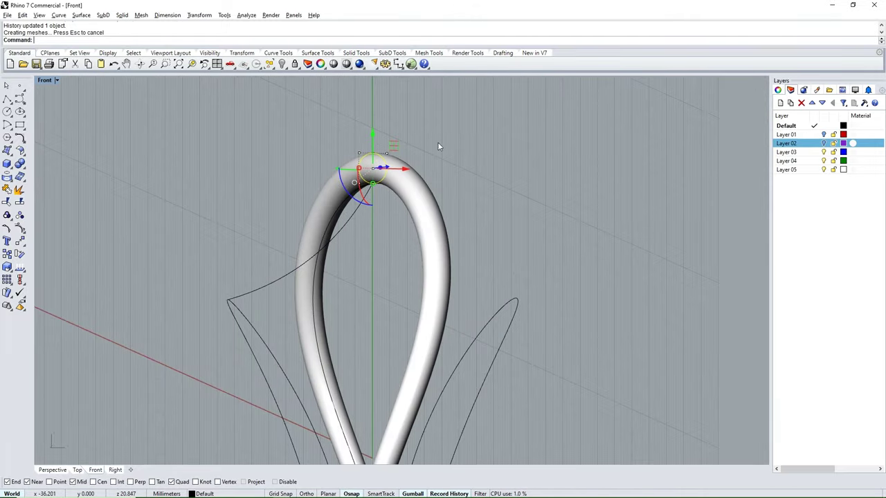
pyautogui.click(338, 169)
pyautogui.scroll(-3, 338, 170)
pyautogui.moveTo(338, 170); pyautogui.dragTo(461, 221, button='right')
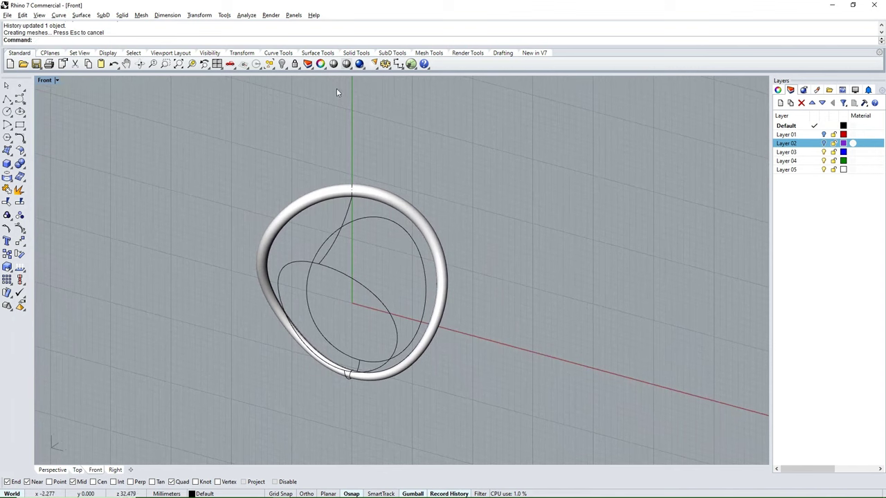
# Show the hidden objects again and delete the closed inner surface
pyautogui.rightClick(282, 63)
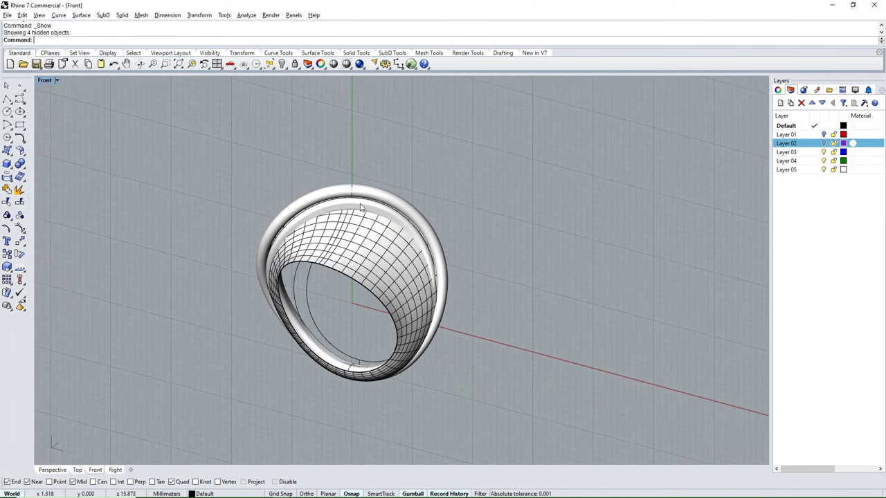
pyautogui.click(360, 207)
pyautogui.press('Delete')
pyautogui.moveTo(360, 207); pyautogui.dragTo(332, 215, button='right')
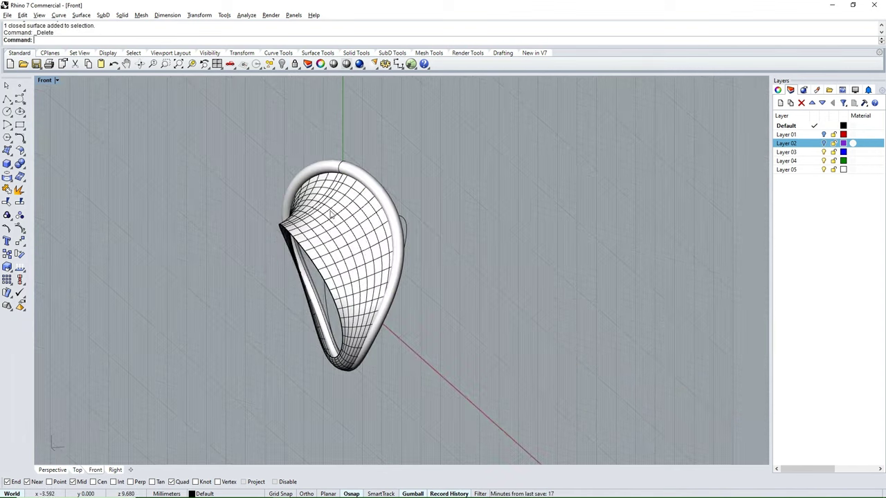
pyautogui.scroll(3, 332, 215)
# Select the open SubD band inside the ring
pyautogui.click(344, 185)
pyautogui.scroll(2, 360, 221)
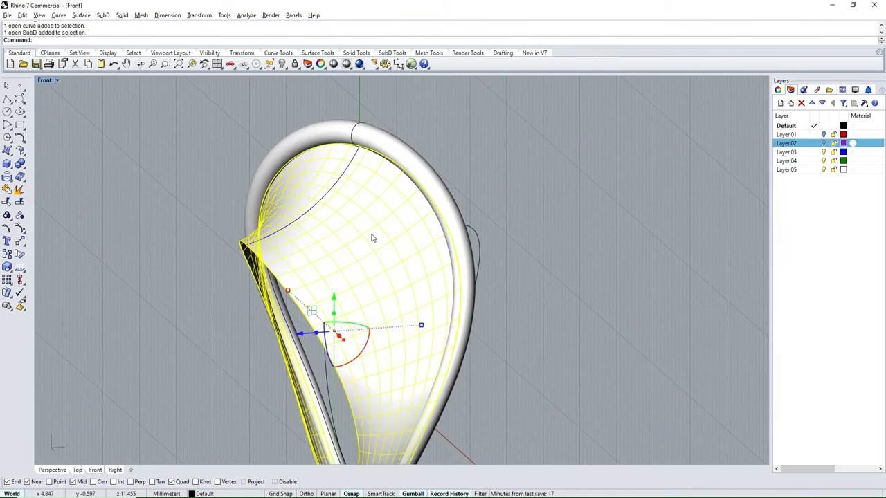
pyautogui.press('Escape')
pyautogui.click(398, 201)
pyautogui.scroll(-2, 386, 252)
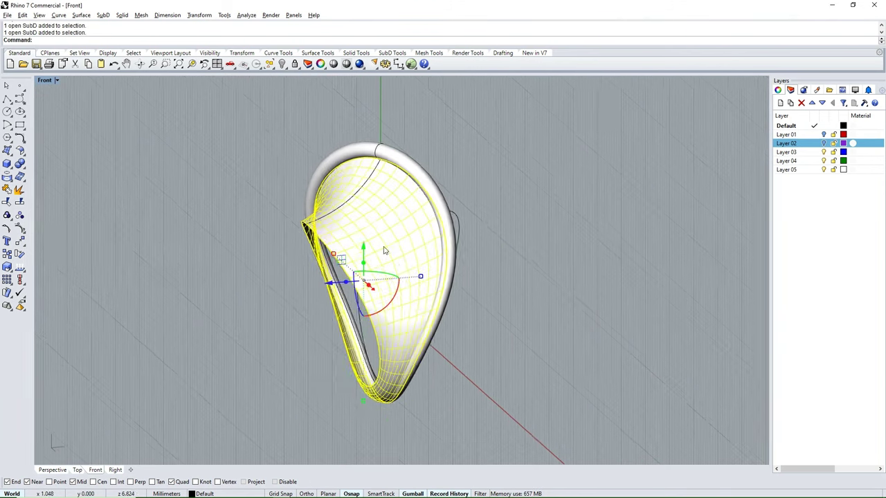
pyautogui.moveTo(386, 251)
pyautogui.mouseDown(button='right')
pyautogui.moveTo(445, 166)
pyautogui.moveTo(437, 247)
pyautogui.mouseUp(button='right')
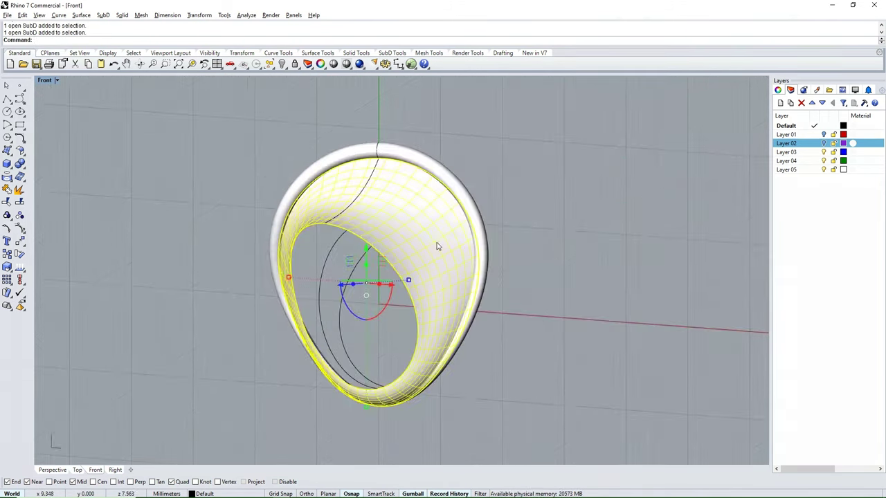
# Move the SubD band below the ring with M, then undo that move
pyautogui.scroll(-2, 439, 247)
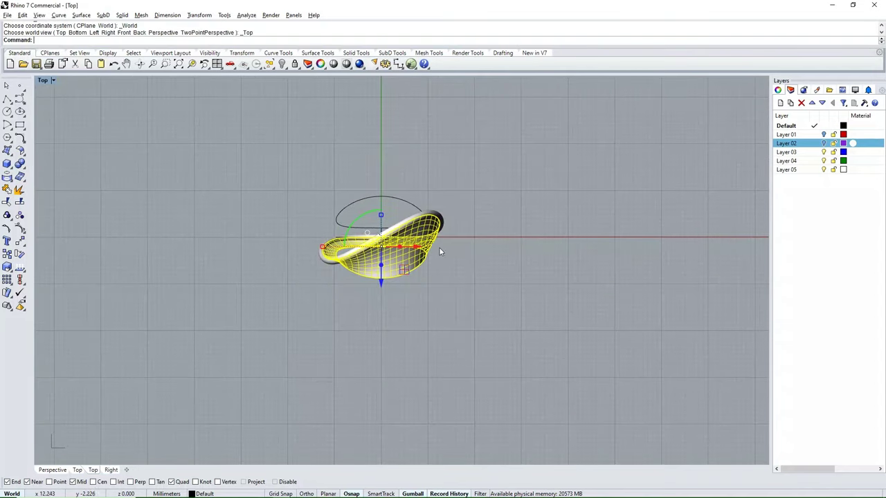
pyautogui.write('M')
pyautogui.press('Return')
pyautogui.click(511, 253)
pyautogui.click(540, 448)
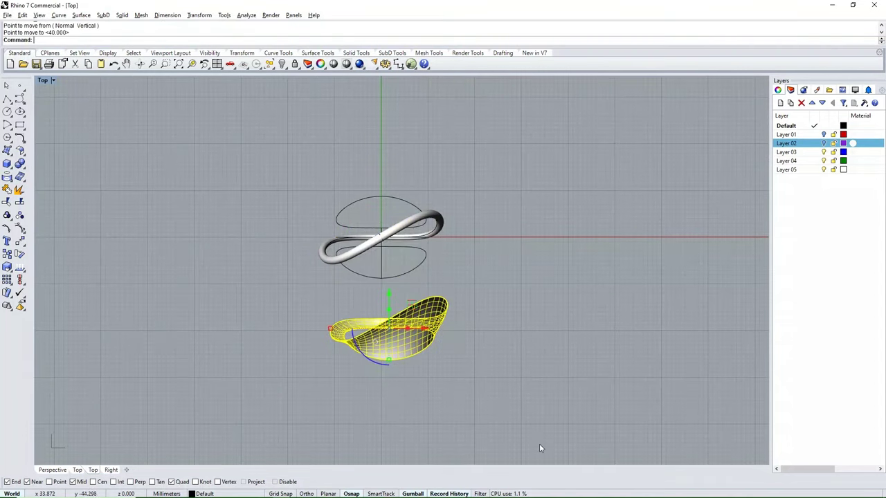
pyautogui.hotkey('ctrl', 'z')
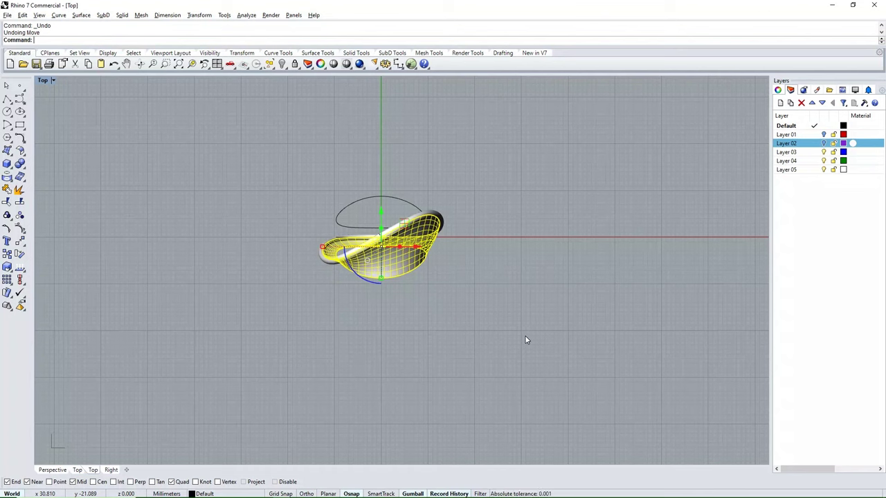
# Move the SubD band down again so it sits beside the ring, and reselect it
pyautogui.press('Return')
pyautogui.click(517, 266)
pyautogui.write('20')
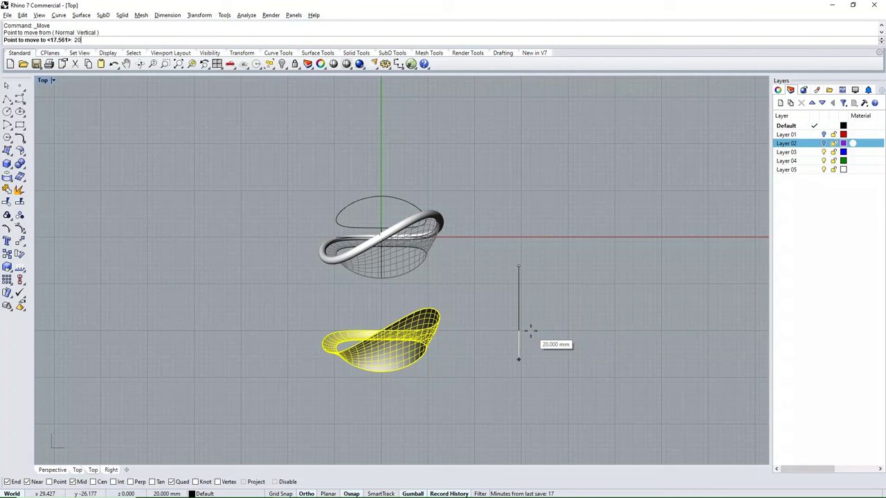
pyautogui.click(518, 356)
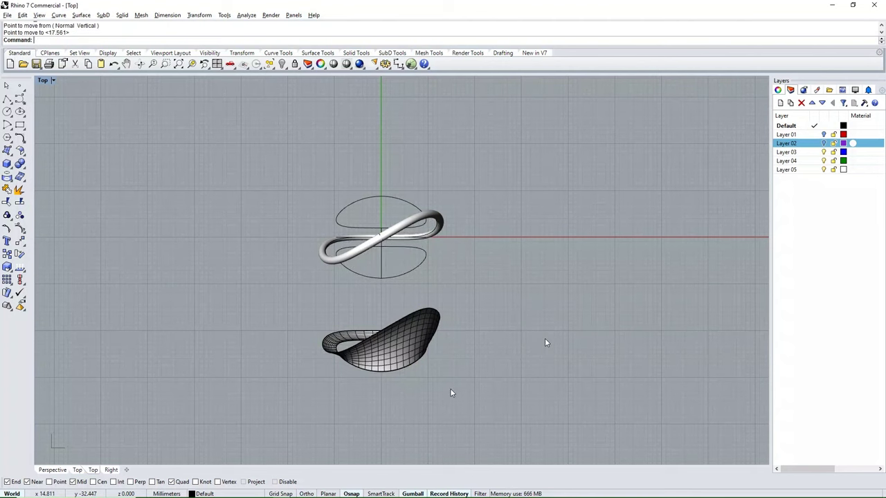
pyautogui.moveTo(545, 342)
pyautogui.keyDown('ctrl'); pyautogui.keyDown('shift'); pyautogui.mouseDown(button='right')
pyautogui.moveTo(371, 263)
pyautogui.moveTo(358, 315)
pyautogui.mouseUp(button='right'); pyautogui.keyUp('shift'); pyautogui.keyUp('ctrl')
pyautogui.click(372, 263)
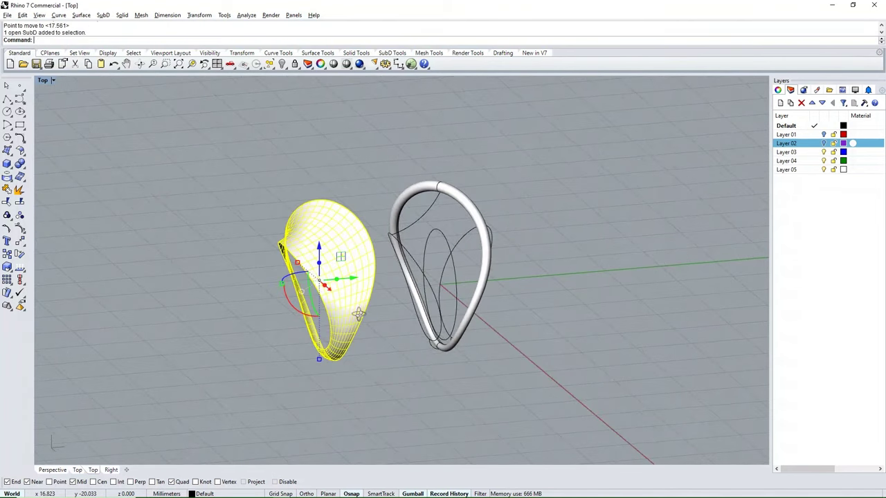
pyautogui.click(10, 182)
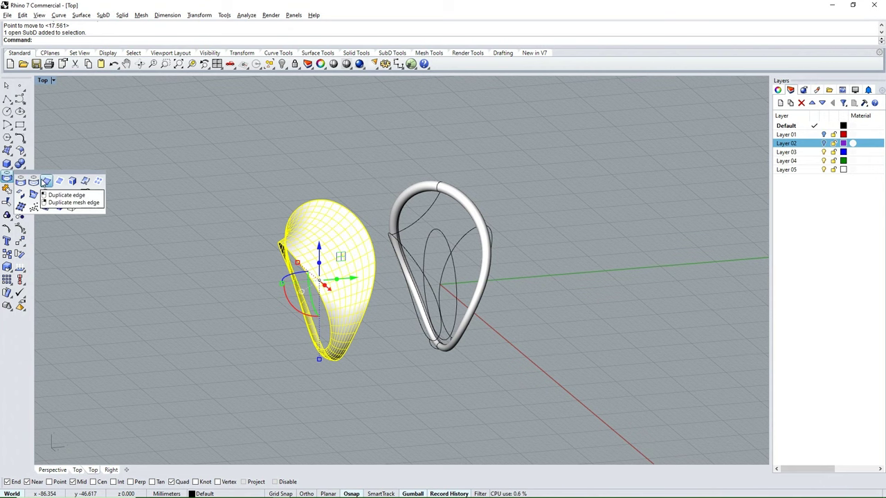
# Duplicate all the SubD band's edges as curves
pyautogui.click(44, 181)
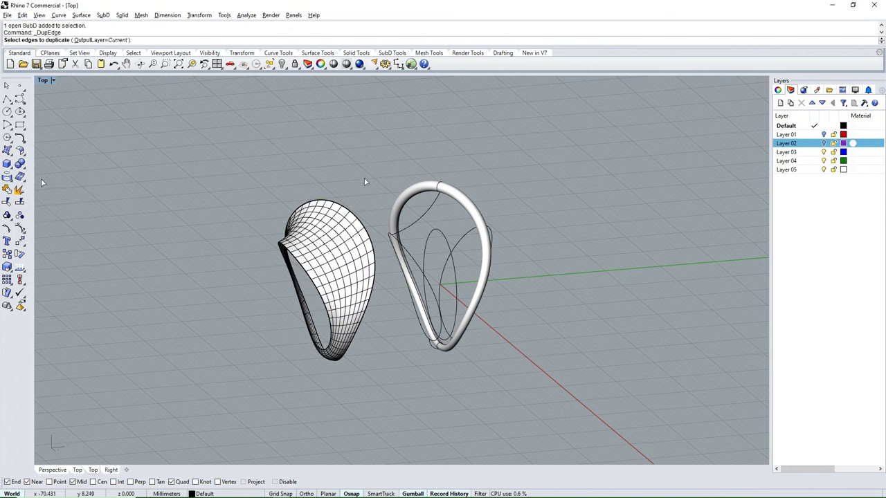
pyautogui.moveTo(364, 177); pyautogui.dragTo(320, 413)
pyautogui.press('Down')
pyautogui.press('Down')
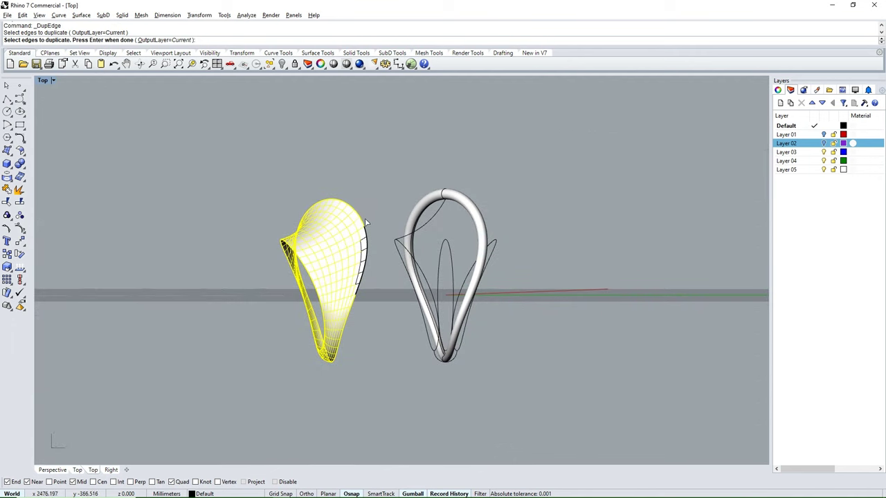
pyautogui.moveTo(369, 197); pyautogui.dragTo(313, 404)
pyautogui.press('Return')
pyautogui.keyDown('ctrl'); pyautogui.keyDown('shift'); pyautogui.moveTo(306, 358); pyautogui.dragTo(375, 340, button='right'); pyautogui.keyUp('shift'); pyautogui.keyUp('ctrl')
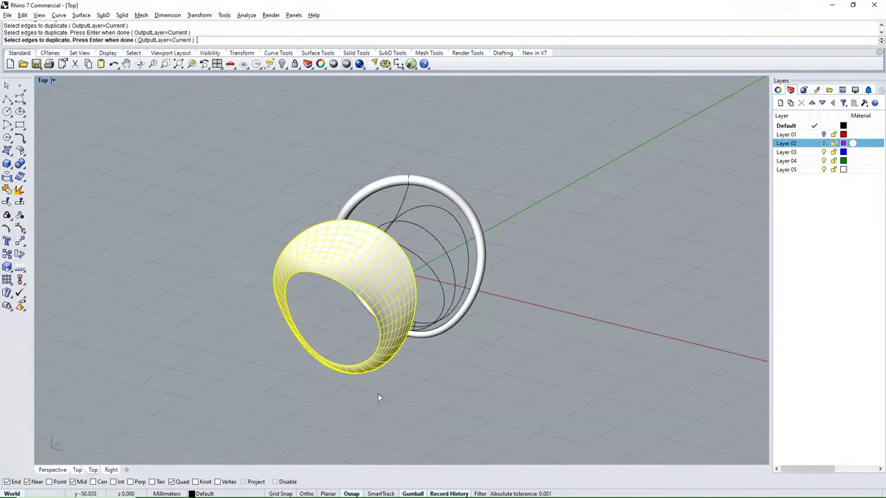
pyautogui.click(320, 404)
# Delete the SubD band and select the 51 duplicated edge curves with SubD tools showing
pyautogui.scroll(5, 380, 277)
pyautogui.click(380, 277)
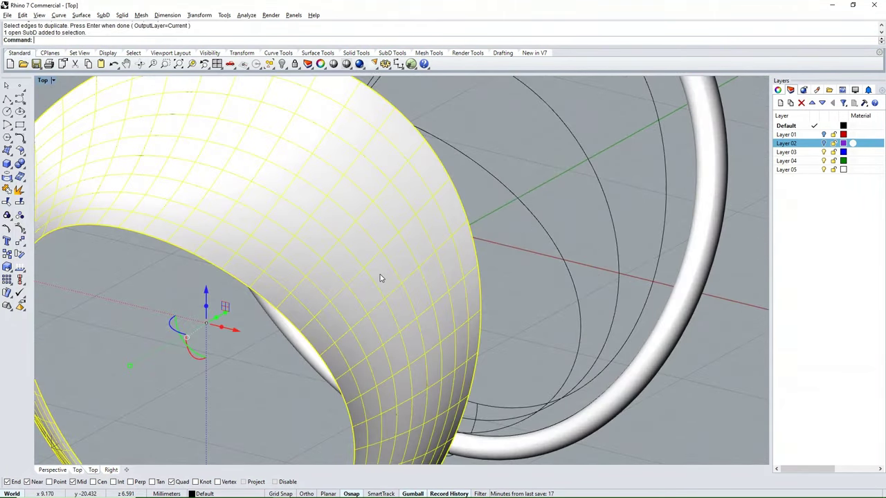
pyautogui.press('Delete')
pyautogui.scroll(-5, 379, 273)
pyautogui.moveTo(380, 273)
pyautogui.keyDown('ctrl'); pyautogui.keyDown('shift'); pyautogui.mouseDown(button='right')
pyautogui.moveTo(249, 326)
pyautogui.moveTo(218, 301)
pyautogui.moveTo(301, 183)
pyautogui.mouseUp(button='right'); pyautogui.keyUp('shift'); pyautogui.keyUp('ctrl')
pyautogui.moveTo(236, 407); pyautogui.dragTo(200, 457)
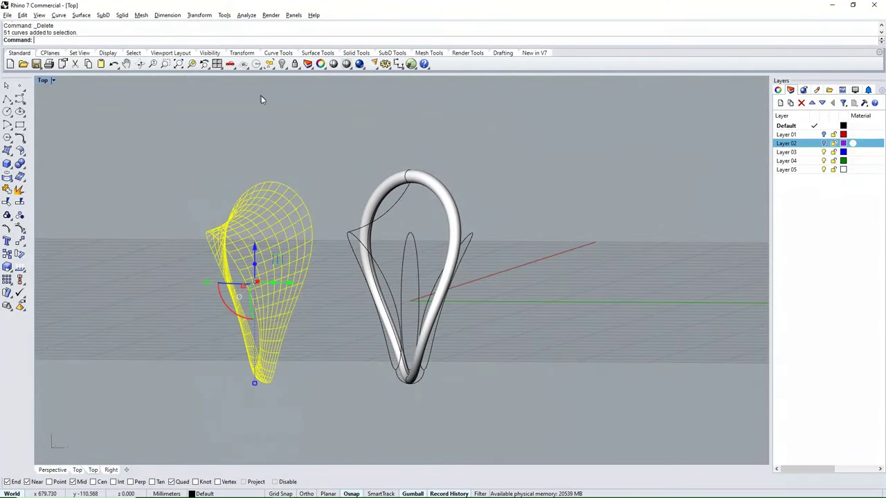
pyautogui.click(391, 53)
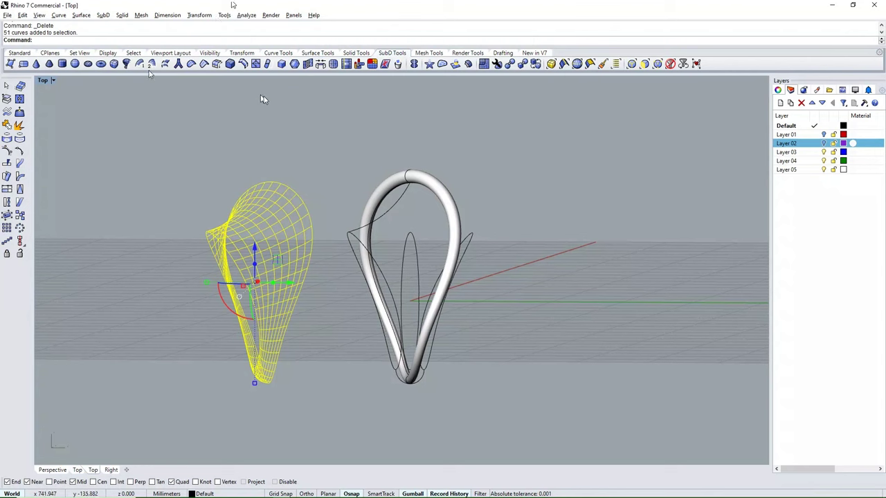
# MultiPipe the edge curves with radius 3 and capped ends
pyautogui.click(177, 64)
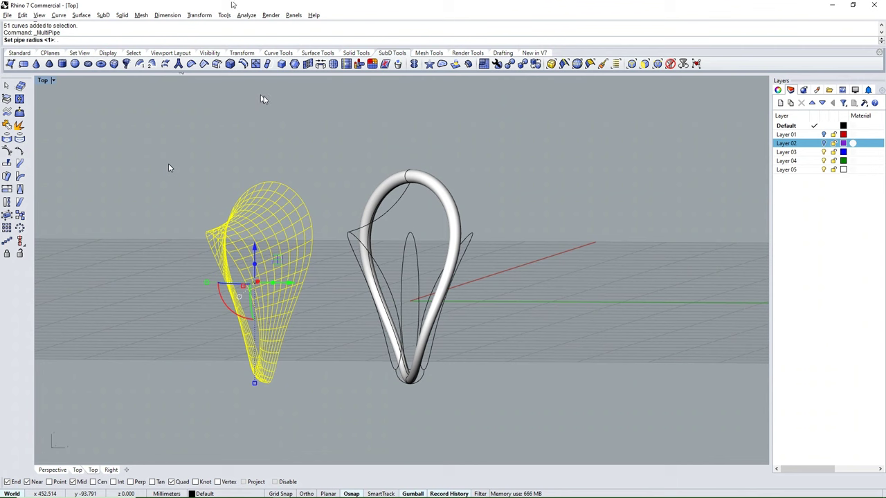
pyautogui.write('3')
pyautogui.press('Return')
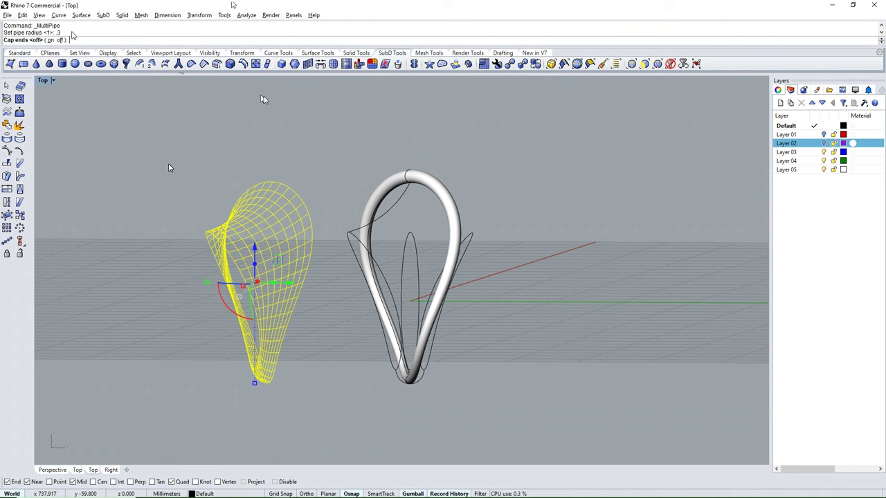
pyautogui.click(50, 39)
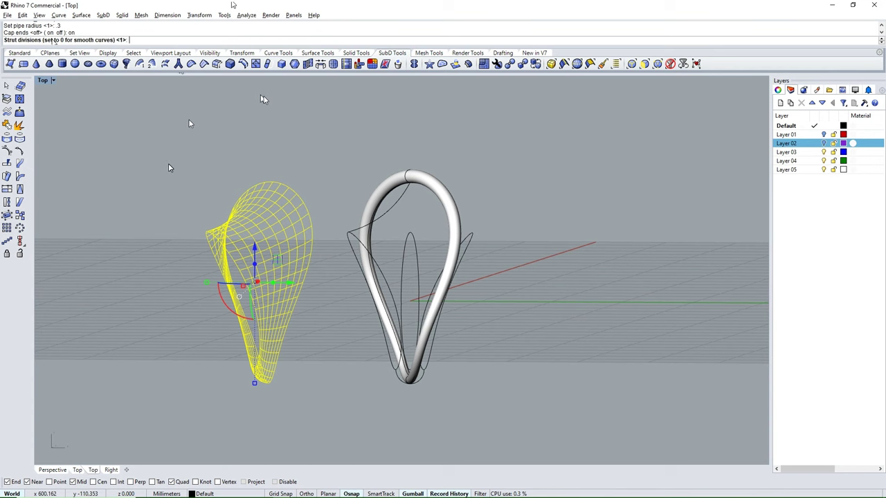
# Orbit around the new lattice and tube ring, then select the lattice
pyautogui.click(217, 381)
pyautogui.moveTo(217, 381); pyautogui.dragTo(291, 360, button='right')
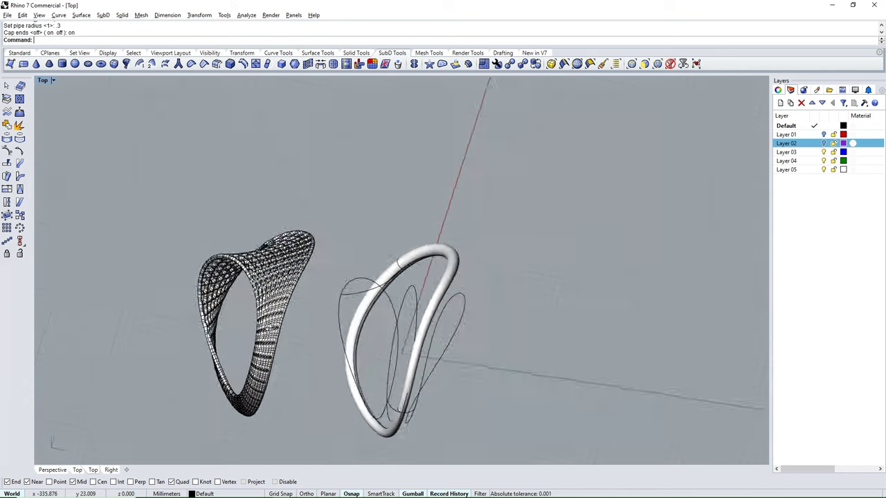
pyautogui.scroll(5, 387, 277)
pyautogui.scroll(-5, 319, 225)
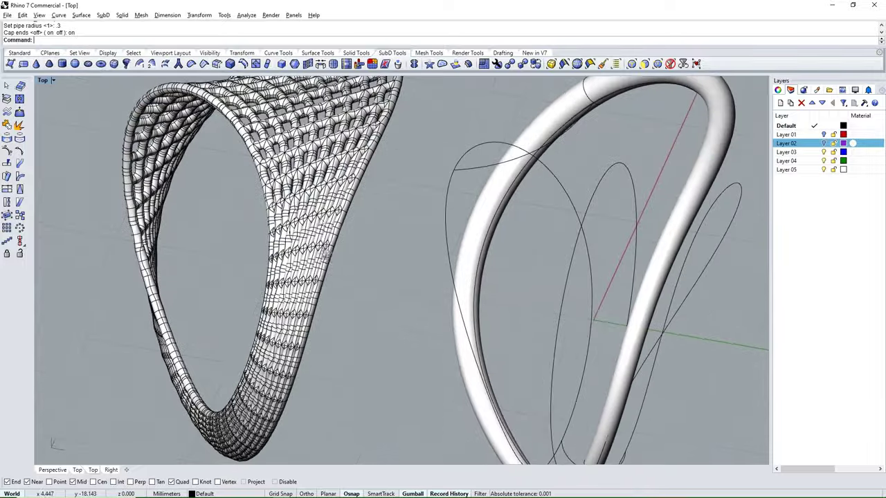
pyautogui.moveTo(325, 255); pyautogui.dragTo(388, 262, button='right')
pyautogui.moveTo(313, 271)
pyautogui.mouseDown(button='right')
pyautogui.moveTo(291, 256)
pyautogui.moveTo(387, 263)
pyautogui.moveTo(356, 284)
pyautogui.mouseUp(button='right')
pyautogui.scroll(5, 456, 263)
pyautogui.click(357, 249)
# In Top view, move the lattice 20 mm
pyautogui.hotkey('ctrl', 'F1')
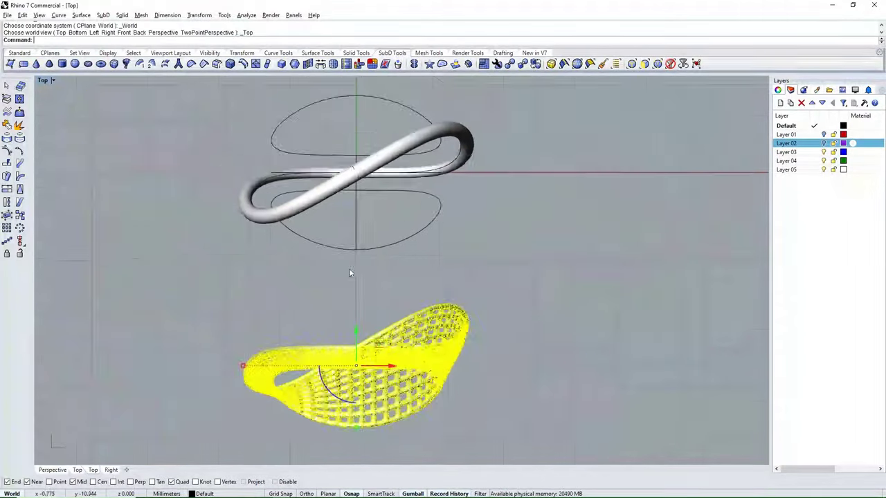
pyautogui.write('m')
pyautogui.press('Return')
pyautogui.click(537, 303)
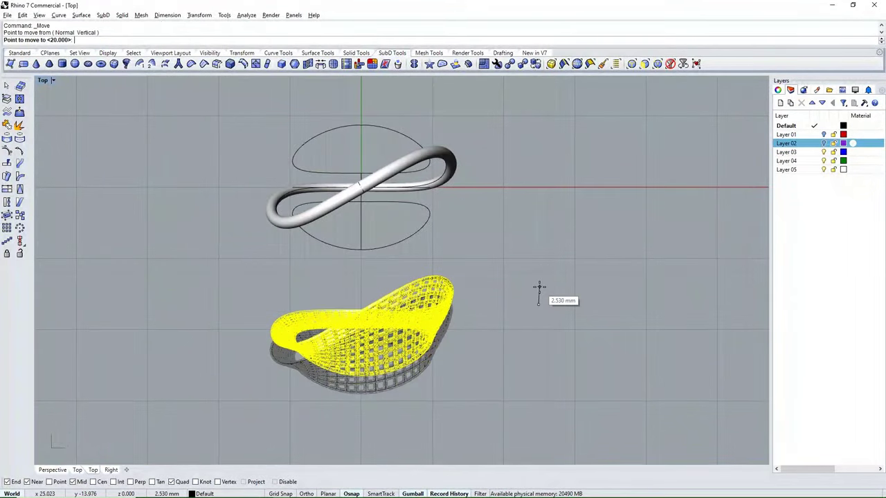
pyautogui.write('20')
pyautogui.press('Return')
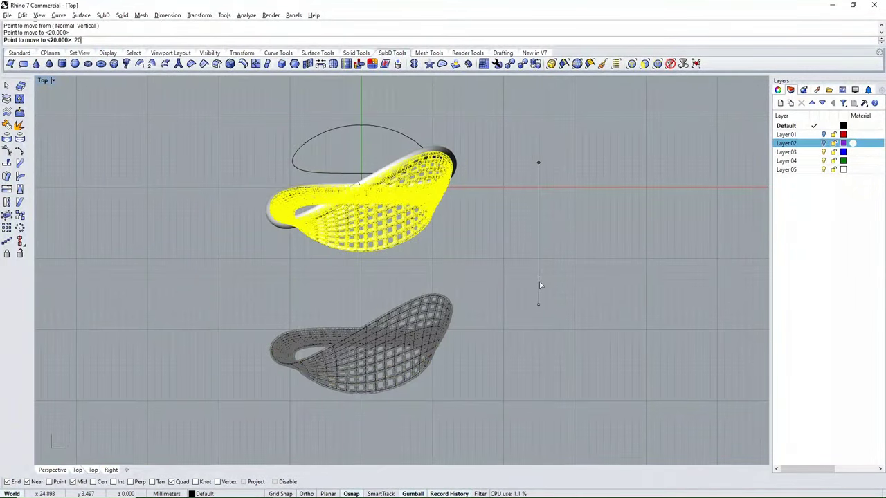
# Delete the leftover wireframe edge curves
pyautogui.click(539, 287)
pyautogui.press('Escape')
pyautogui.moveTo(564, 283); pyautogui.dragTo(248, 411)
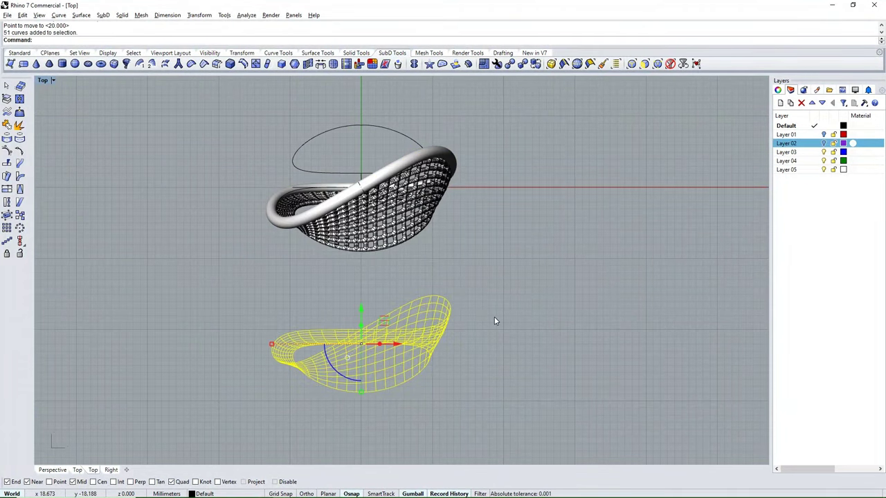
pyautogui.press('Delete')
# Reselect the lattice and switch to the Standard tool set
pyautogui.click(415, 222)
pyautogui.scroll(-2, 370, 315)
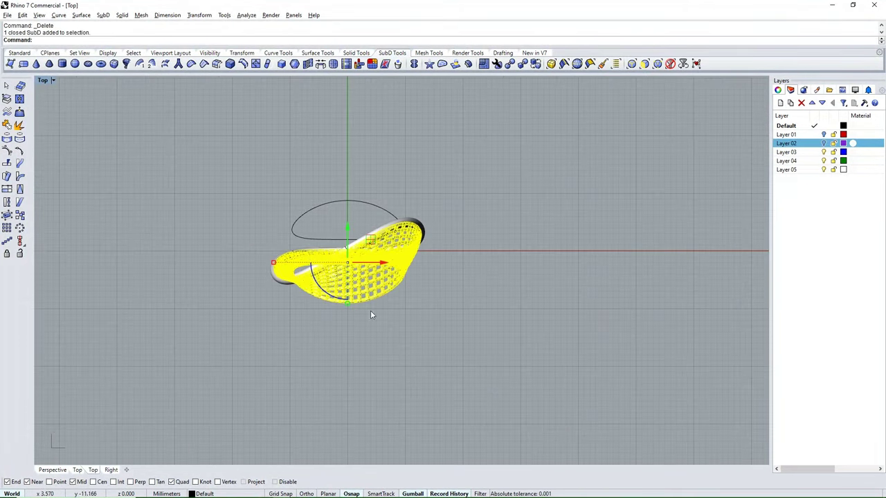
pyautogui.scroll(2, 379, 240)
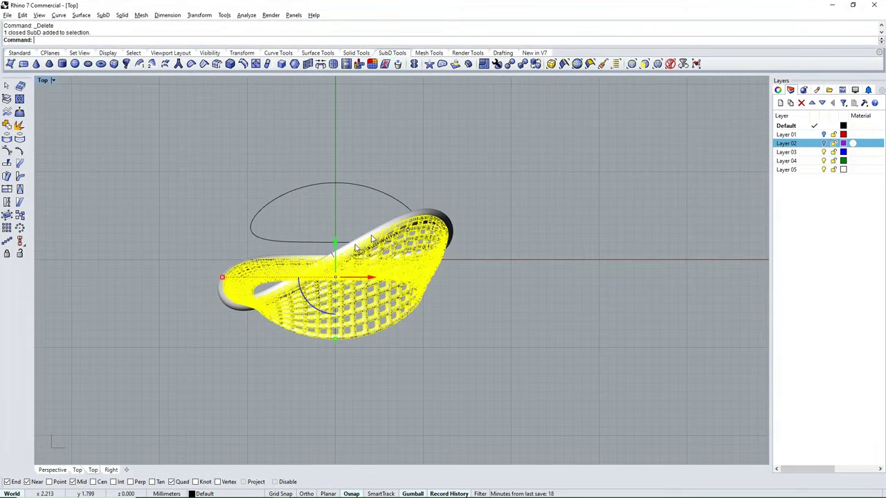
pyautogui.click(18, 53)
# Polar-array the lattice band into 2 items over 360°
pyautogui.click(23, 245)
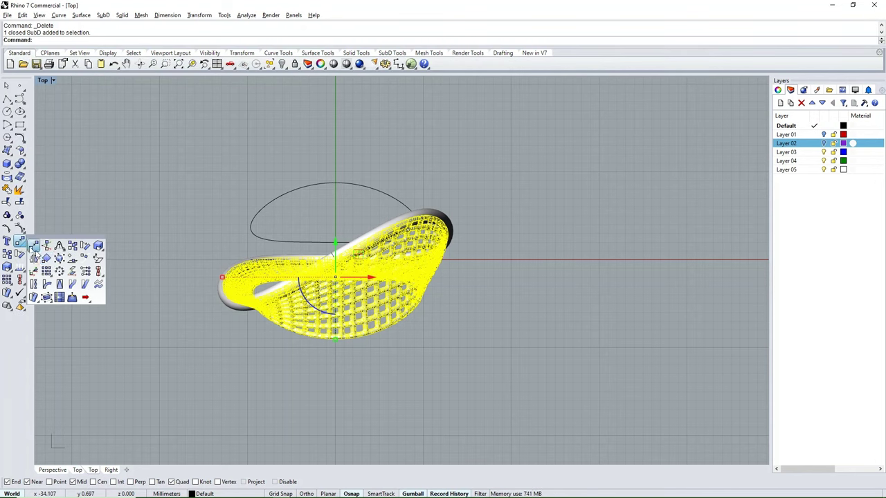
pyautogui.click(60, 271)
pyautogui.write('0')
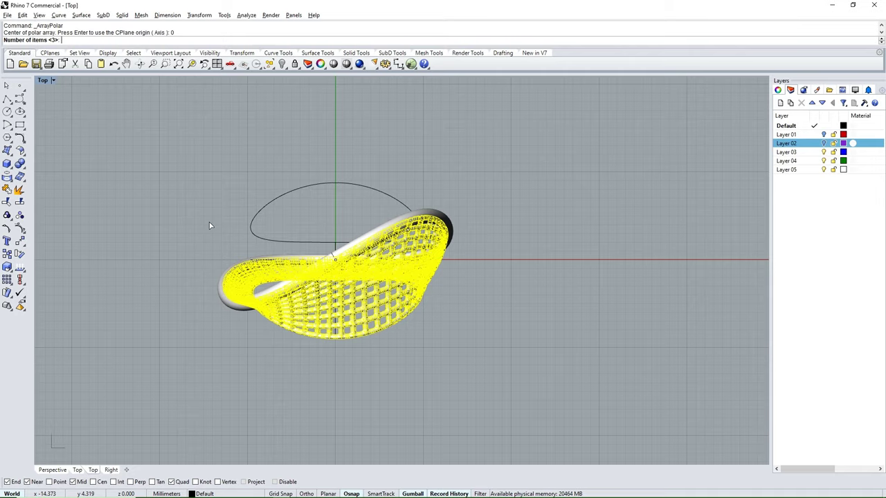
pyautogui.write('2')
pyautogui.press('Return')
pyautogui.press('Return')
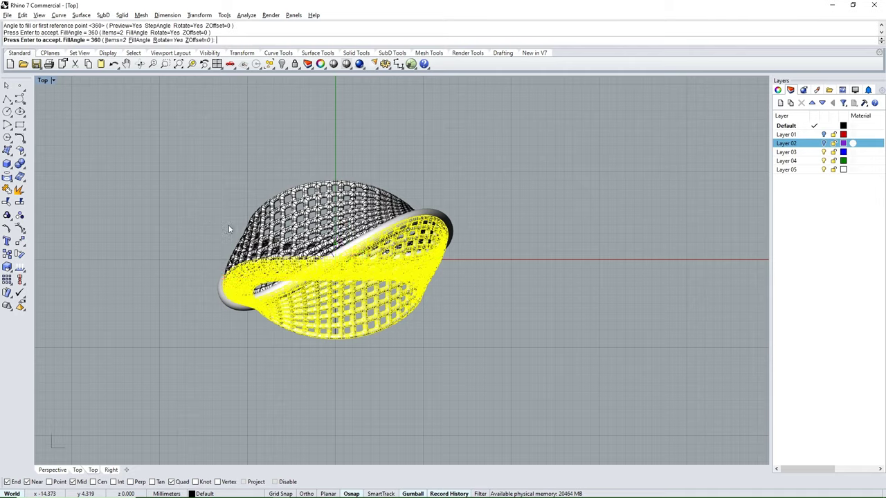
pyautogui.press('Return')
# Orbit to inspect the arrayed lattice ring, then set the Front view
pyautogui.moveTo(499, 316)
pyautogui.keyDown('ctrl'); pyautogui.keyDown('shift'); pyautogui.mouseDown(button='right')
pyautogui.moveTo(324, 166)
pyautogui.moveTo(509, 194)
pyautogui.moveTo(561, 189)
pyautogui.mouseUp(button='right'); pyautogui.keyUp('shift'); pyautogui.keyUp('ctrl')
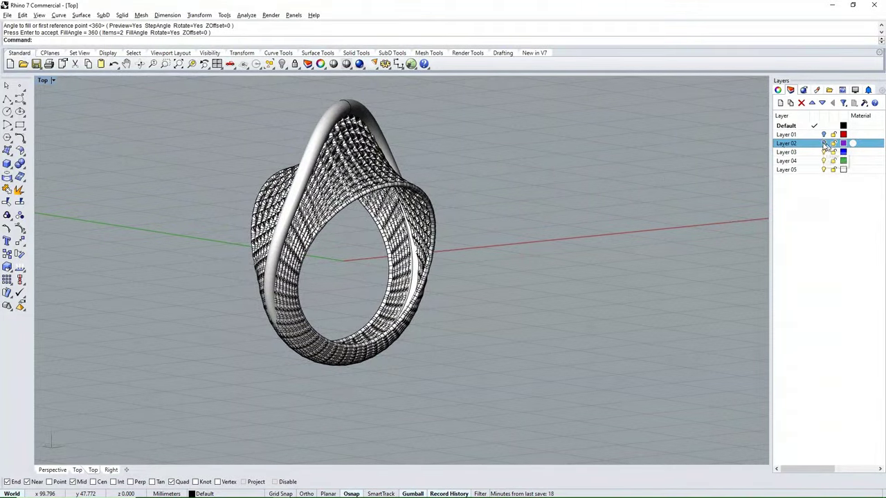
pyautogui.moveTo(516, 239)
pyautogui.keyDown('ctrl'); pyautogui.keyDown('shift'); pyautogui.mouseDown(button='right')
pyautogui.moveTo(460, 173)
pyautogui.moveTo(475, 254)
pyautogui.mouseUp(button='right'); pyautogui.keyUp('shift'); pyautogui.keyUp('ctrl')
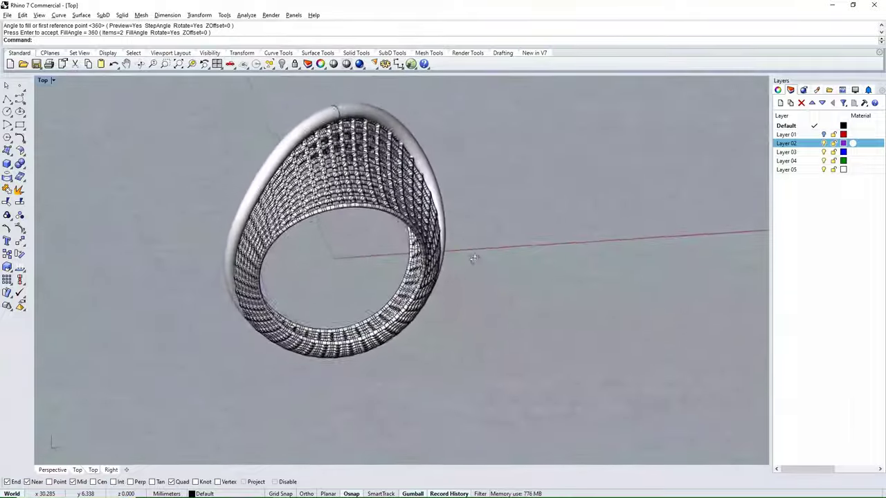
pyautogui.scroll(5, 390, 319)
pyautogui.click(389, 319)
pyautogui.click(561, 281)
pyautogui.moveTo(561, 282)
pyautogui.keyDown('ctrl'); pyautogui.keyDown('shift'); pyautogui.mouseDown(button='right')
pyautogui.moveTo(423, 293)
pyautogui.moveTo(260, 237)
pyautogui.moveTo(277, 257)
pyautogui.moveTo(344, 249)
pyautogui.moveTo(323, 249)
pyautogui.mouseUp(button='right'); pyautogui.keyUp('shift'); pyautogui.keyUp('ctrl')
pyautogui.hotkey('ctrl', 'F2')
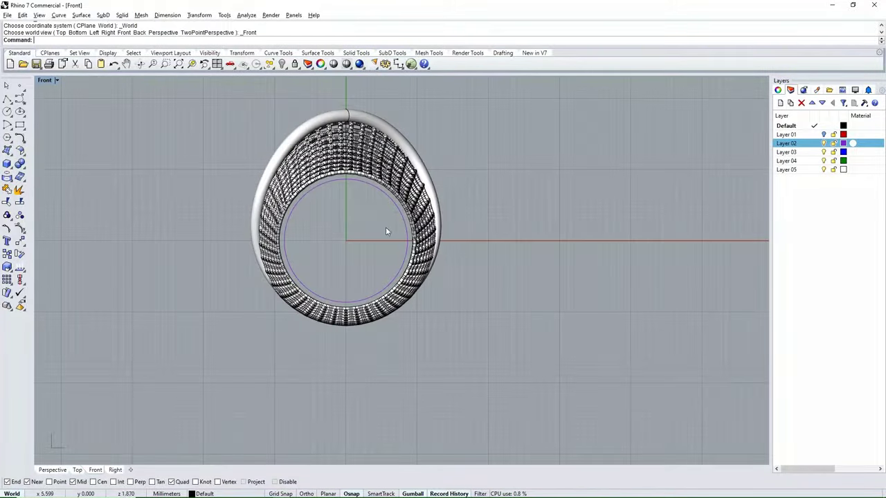
# Undo twice to remove the polar array
pyautogui.hotkey('ctrl', 'z')
pyautogui.scroll(-2, 365, 197)
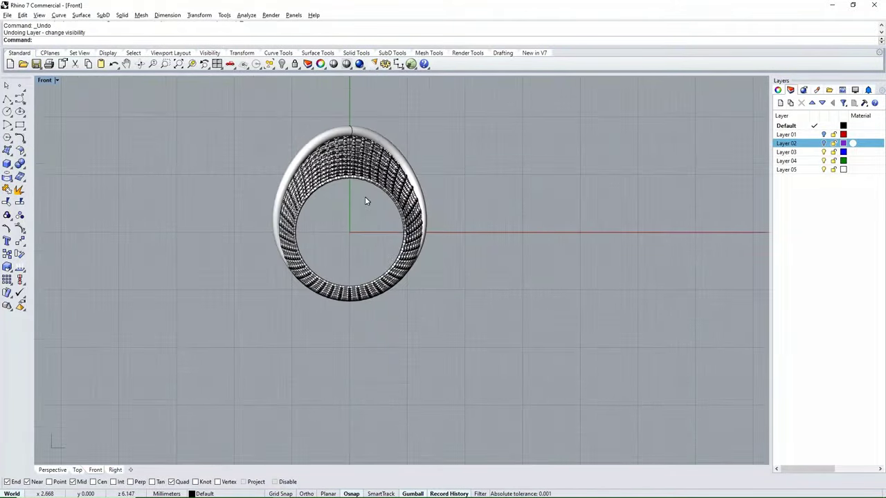
pyautogui.moveTo(365, 197)
pyautogui.keyDown('ctrl'); pyautogui.keyDown('shift'); pyautogui.mouseDown(button='right')
pyautogui.moveTo(384, 258)
pyautogui.moveTo(483, 206)
pyautogui.moveTo(430, 278)
pyautogui.mouseUp(button='right'); pyautogui.keyUp('shift'); pyautogui.keyUp('ctrl')
pyautogui.hotkey('ctrl', 'z')
pyautogui.write('R')
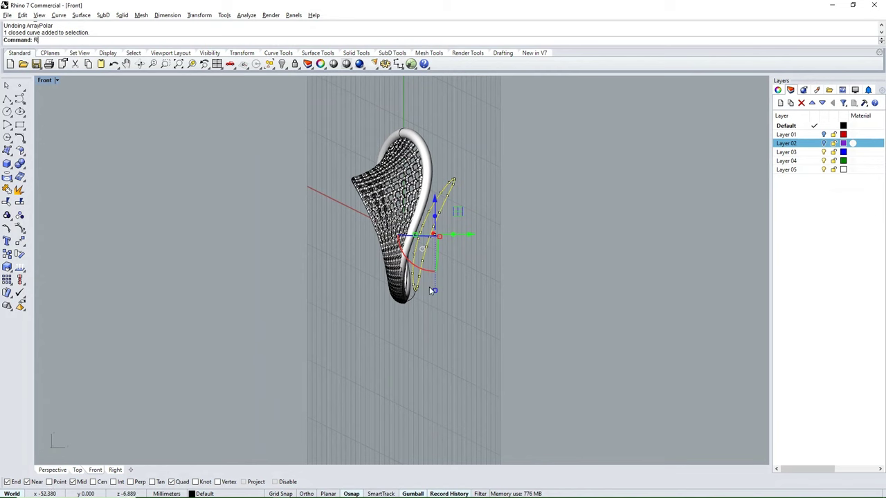
# In Right view, mirror a copy of the profile curve about the vertical axis
pyautogui.write('ight')
pyautogui.press('Return')
pyautogui.press('Return')
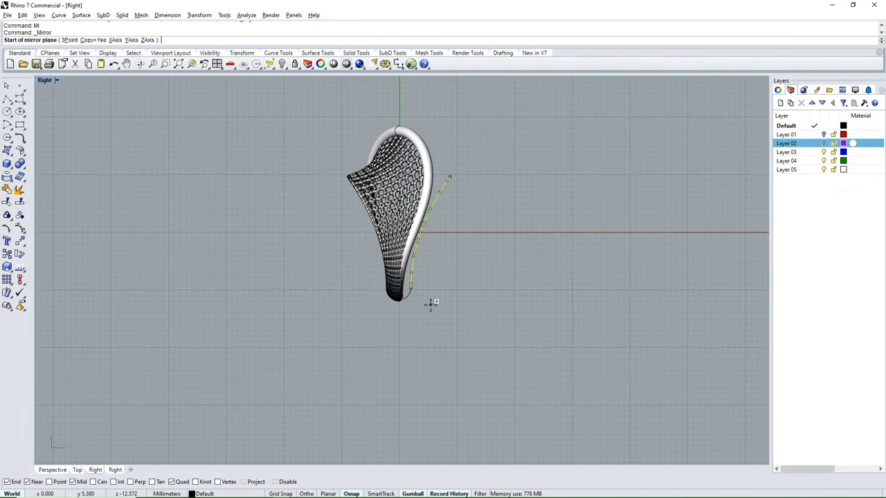
pyautogui.write('0')
pyautogui.press('Return')
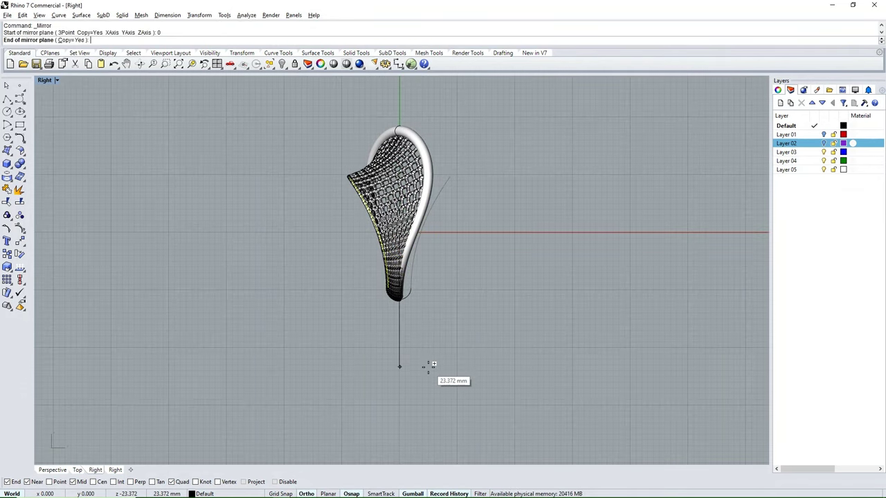
pyautogui.click(429, 365)
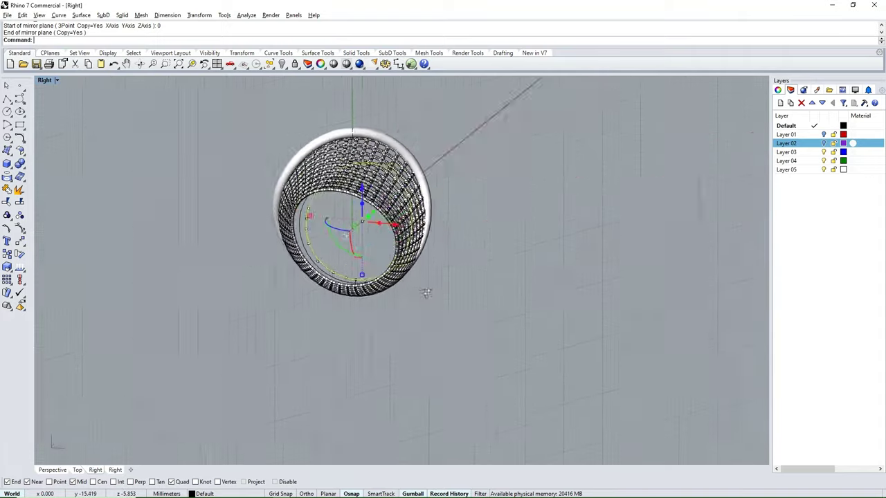
# Select the lattice ring and hide it
pyautogui.keyDown('ctrl'); pyautogui.keyDown('shift'); pyautogui.moveTo(309, 270); pyautogui.dragTo(326, 208, button='right'); pyautogui.keyUp('shift'); pyautogui.keyUp('ctrl')
pyautogui.scroll(3, 366, 285)
pyautogui.click(366, 285)
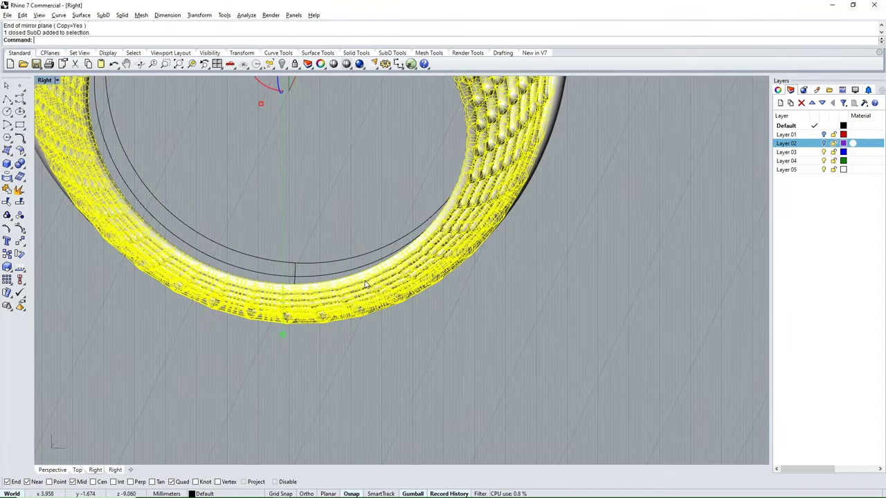
pyautogui.hotkey('ctrl', 'h')
pyautogui.keyDown('ctrl'); pyautogui.keyDown('shift'); pyautogui.moveTo(366, 285); pyautogui.dragTo(393, 197, button='right'); pyautogui.keyUp('shift'); pyautogui.keyUp('ctrl')
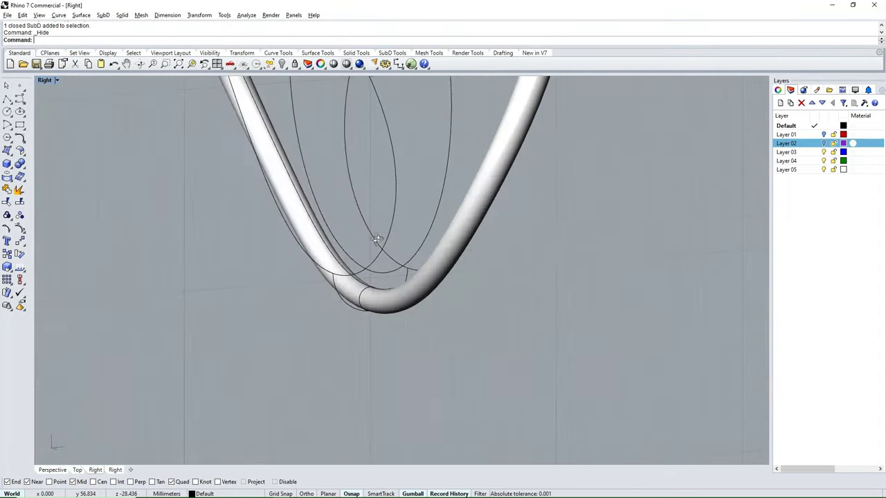
# Select the profile curve and its mirrored copy
pyautogui.click(394, 196)
pyautogui.click(422, 222)
pyautogui.keyDown('ctrl'); pyautogui.keyDown('shift'); pyautogui.moveTo(308, 353); pyautogui.dragTo(394, 242, button='right'); pyautogui.keyUp('shift'); pyautogui.keyUp('ctrl')
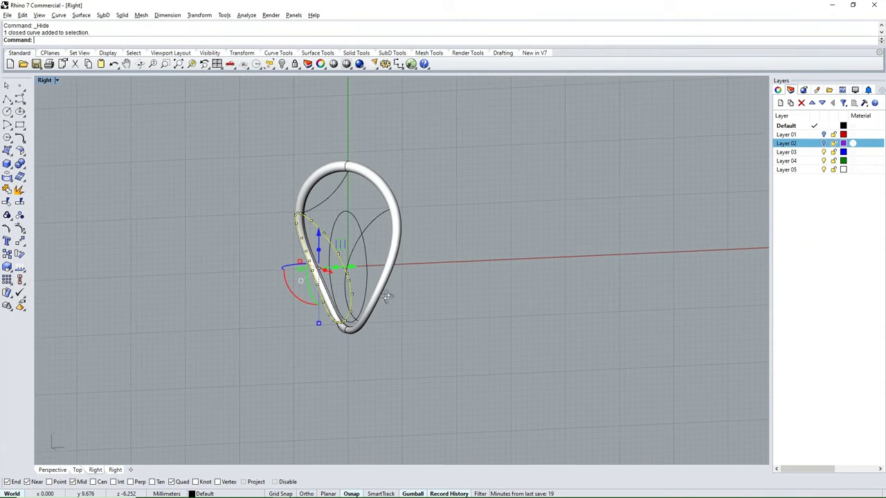
pyautogui.keyDown('shift'); pyautogui.click(400, 235); pyautogui.keyUp('shift')
pyautogui.write('Loft')
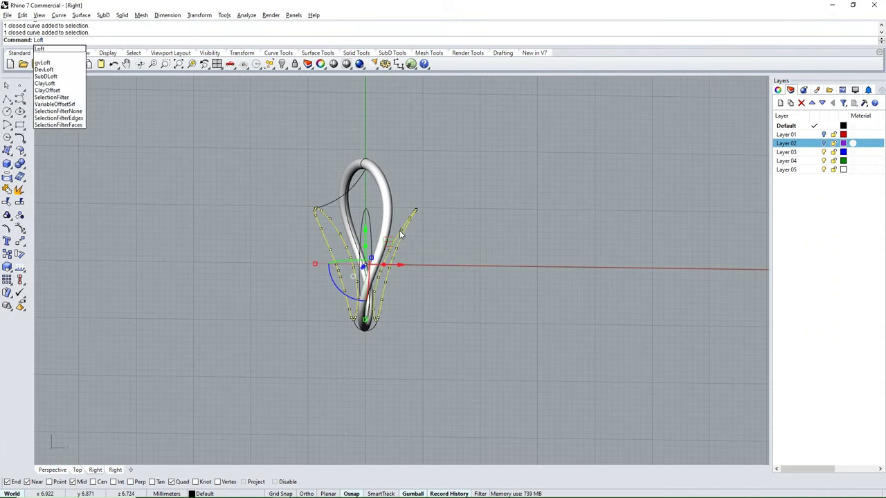
# Loft a Normal-style surface between the two curves, accepting the seams
pyautogui.press('Return')
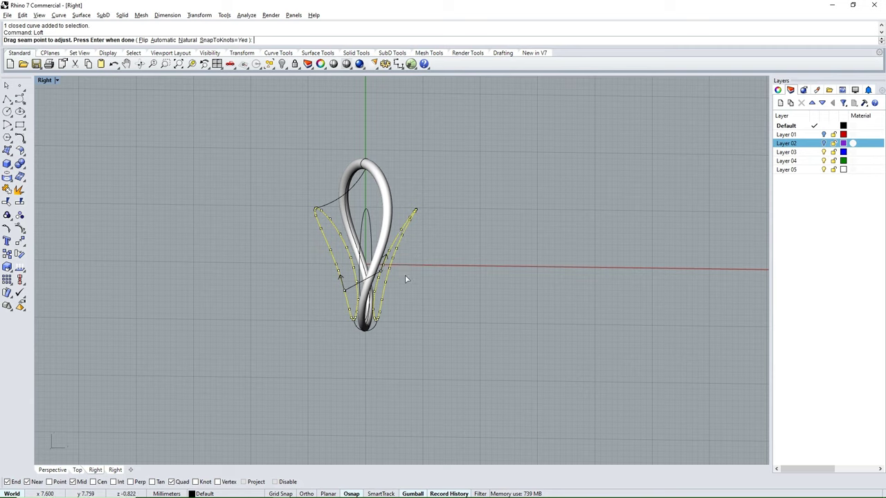
pyautogui.keyDown('ctrl'); pyautogui.keyDown('shift'); pyautogui.moveTo(406, 279); pyautogui.dragTo(385, 290, button='right'); pyautogui.keyUp('shift'); pyautogui.keyUp('ctrl')
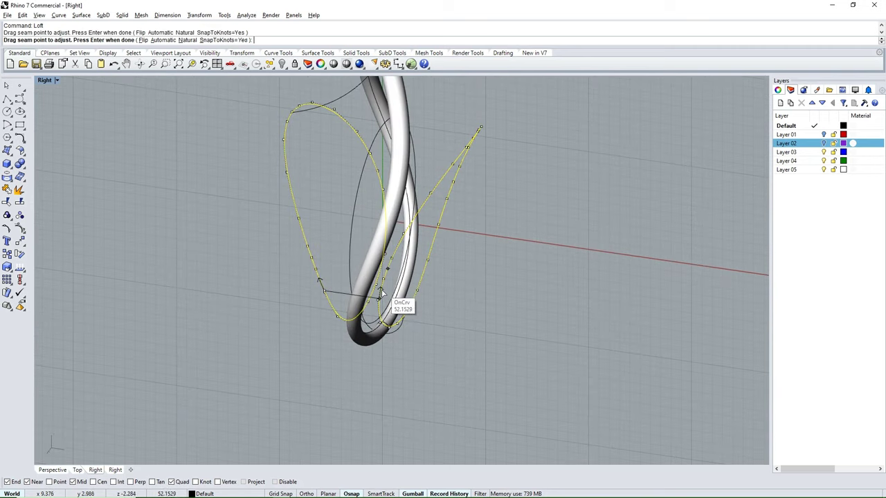
pyautogui.press('Return')
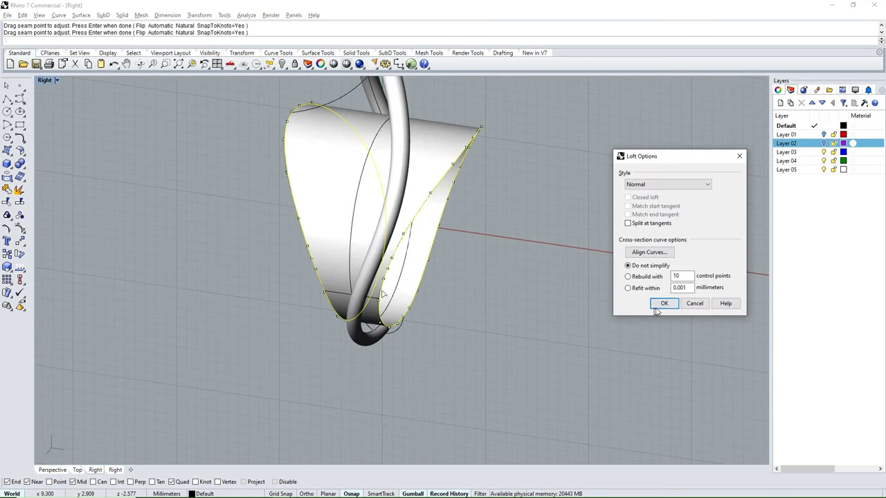
pyautogui.click(657, 308)
pyautogui.moveTo(583, 305)
pyautogui.keyDown('ctrl'); pyautogui.keyDown('shift'); pyautogui.mouseDown(button='right')
pyautogui.moveTo(411, 305)
pyautogui.moveTo(557, 299)
pyautogui.mouseUp(button='right'); pyautogui.keyUp('shift'); pyautogui.keyUp('ctrl')
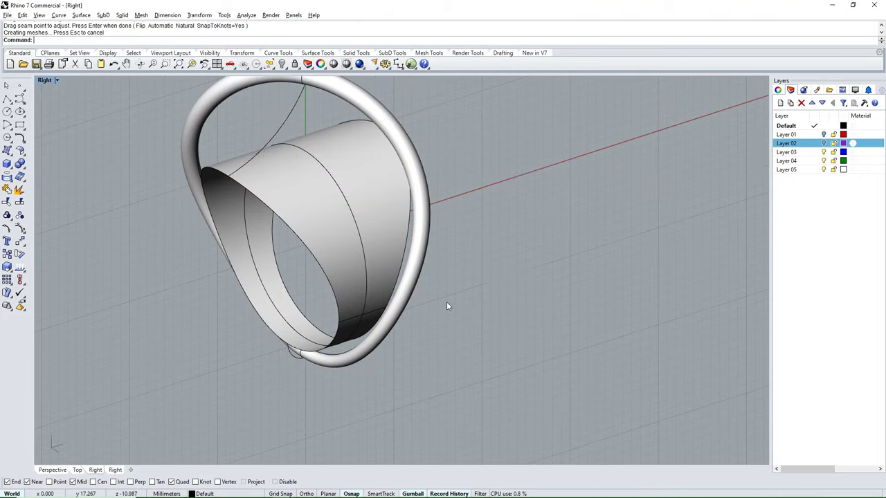
pyautogui.keyDown('ctrl'); pyautogui.keyDown('shift'); pyautogui.moveTo(446, 306); pyautogui.dragTo(427, 263, button='right'); pyautogui.keyUp('shift'); pyautogui.keyUp('ctrl')
# Select the lofted band and orbit to view it from oblique angles
pyautogui.click(342, 216)
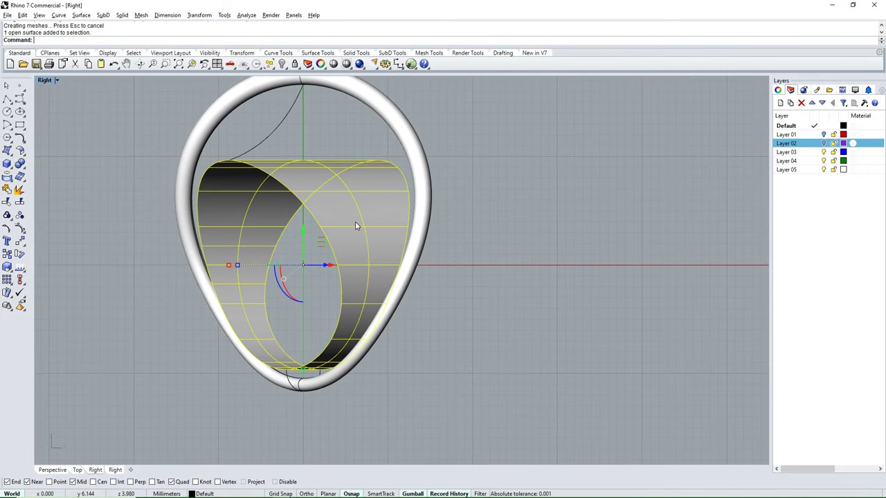
pyautogui.keyDown('ctrl'); pyautogui.keyDown('shift'); pyautogui.moveTo(282, 266); pyautogui.dragTo(666, 229, button='right'); pyautogui.keyUp('shift'); pyautogui.keyUp('ctrl')
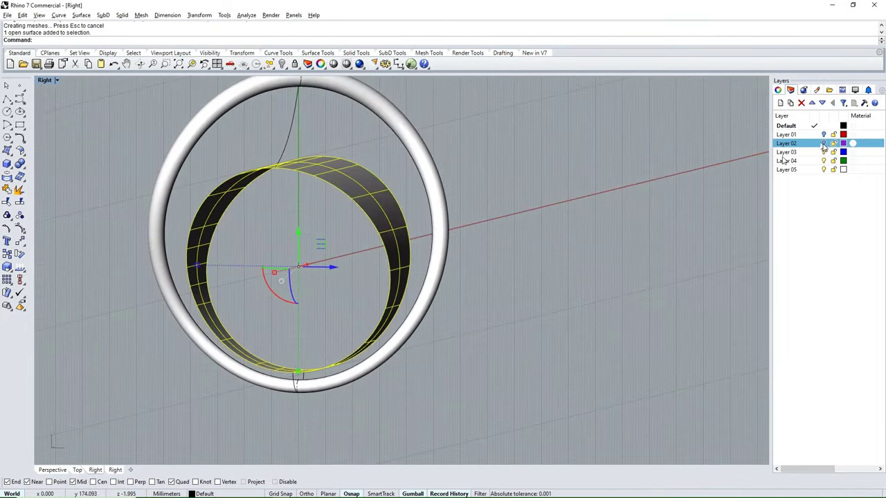
pyautogui.keyDown('ctrl'); pyautogui.keyDown('shift'); pyautogui.moveTo(500, 270); pyautogui.dragTo(384, 343, button='right'); pyautogui.keyUp('shift'); pyautogui.keyUp('ctrl')
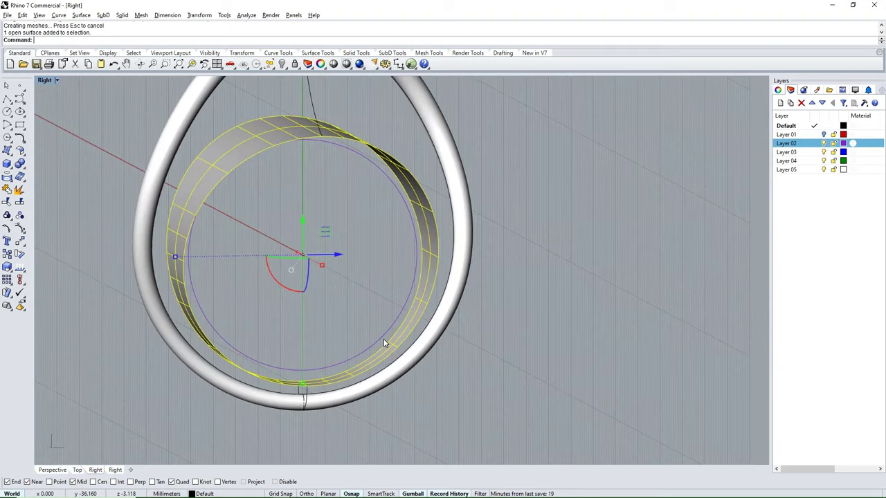
# Offset the band surface 0.8 mm inward as a solid and orbit to a 3D view
pyautogui.write('OS')
pyautogui.press('Return')
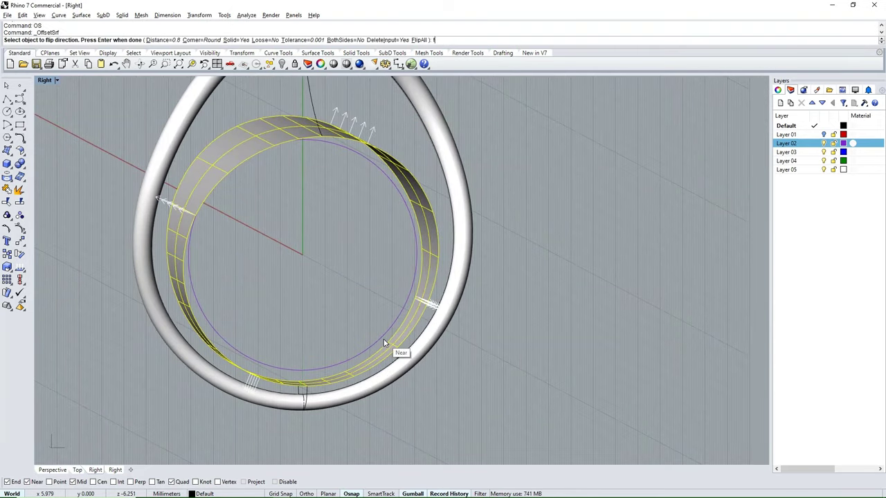
pyautogui.press('Return')
pyautogui.press('Return')
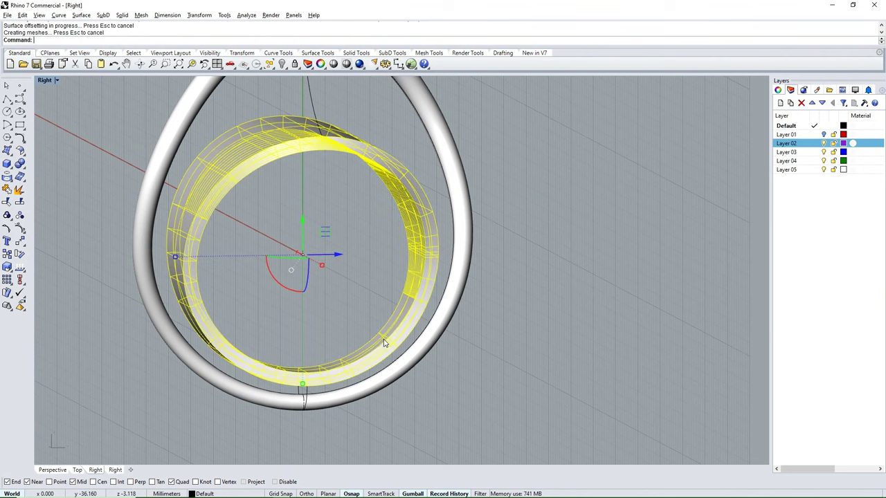
pyautogui.click(532, 343)
pyautogui.moveTo(532, 343); pyautogui.dragTo(352, 341, button='right')
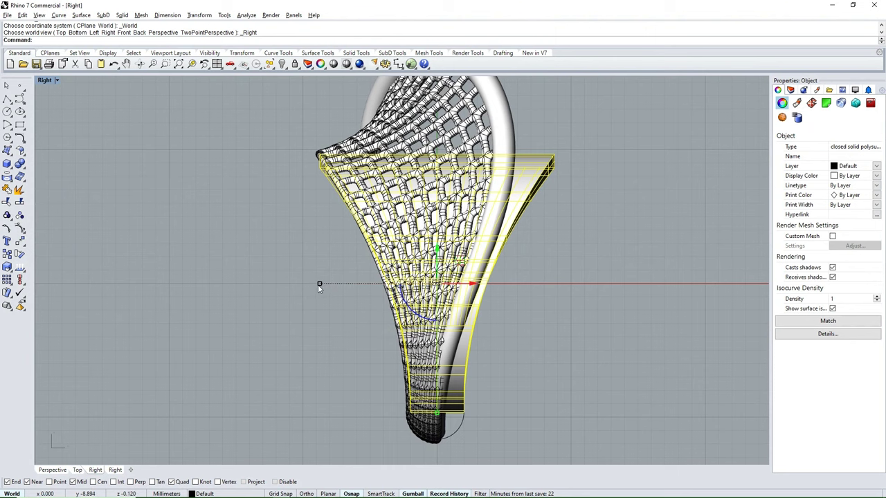
# Widen the solid inner band and orbit to an angled view
pyautogui.moveTo(318, 284); pyautogui.dragTo(312, 284)
pyautogui.click(294, 332)
pyautogui.moveTo(295, 332); pyautogui.dragTo(346, 325, button='right')
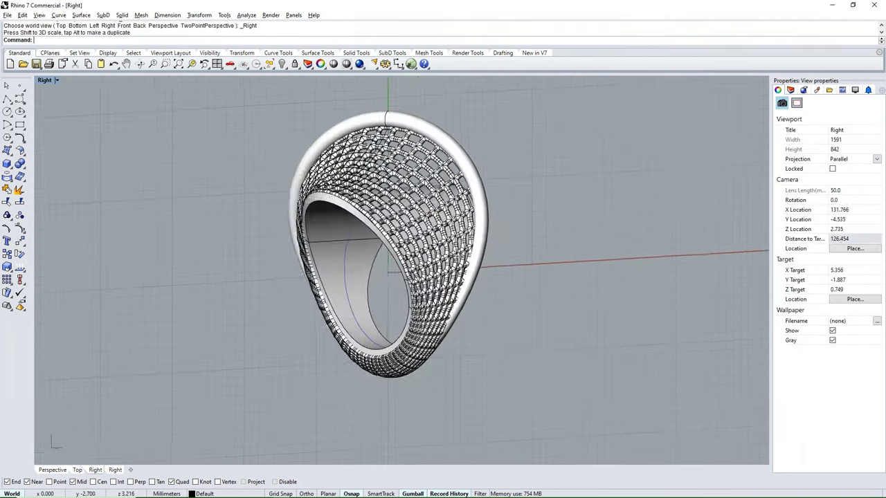
pyautogui.moveTo(501, 233)
pyautogui.mouseDown(button='right')
pyautogui.moveTo(599, 300)
pyautogui.moveTo(424, 247)
pyautogui.mouseUp(button='right')
# Polar-array the lattice band about the origin, 2 items over 360°, and orbit to inspect
pyautogui.click(424, 248)
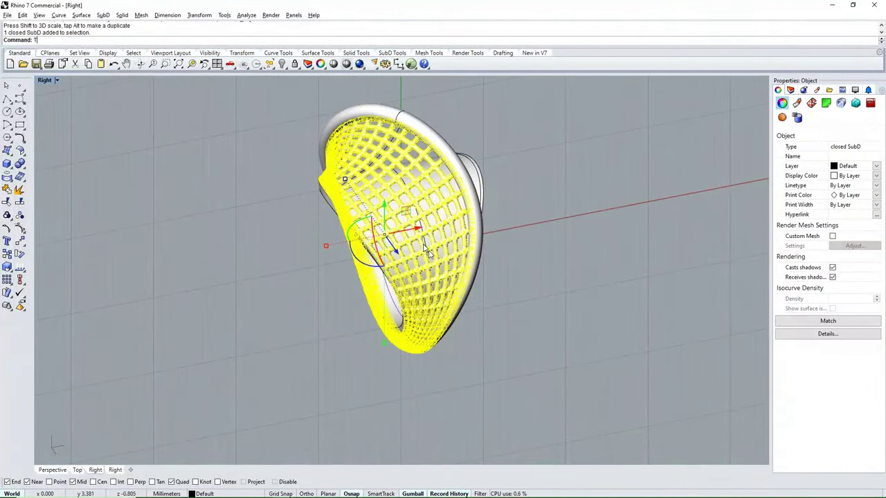
pyautogui.press('Return')
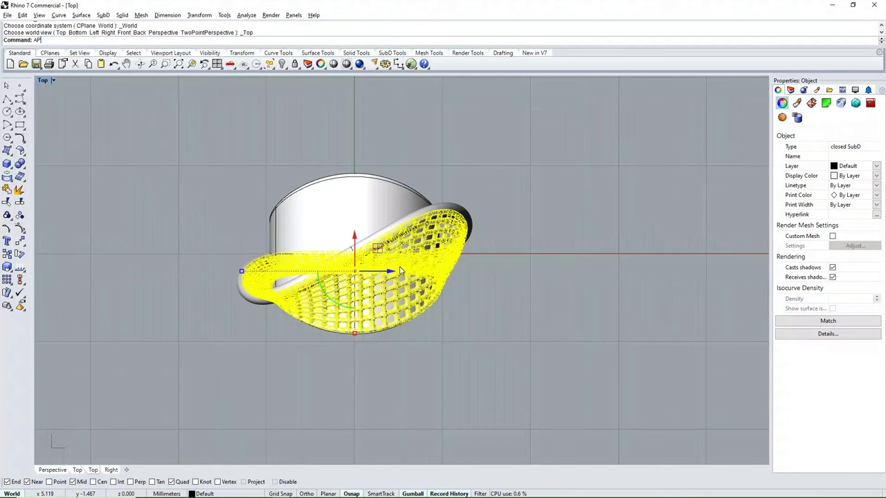
pyautogui.press('Return')
pyautogui.write('0')
pyautogui.press('Return')
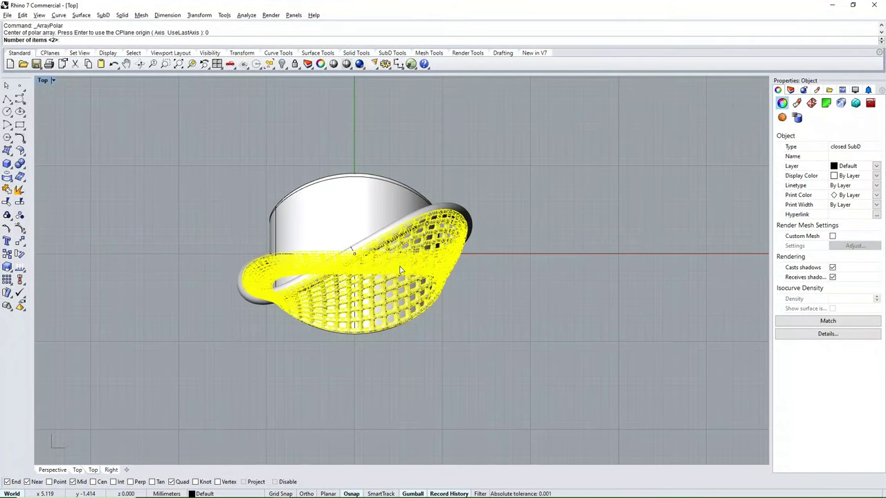
pyautogui.press('Return')
pyautogui.press('Return')
pyautogui.press('Return')
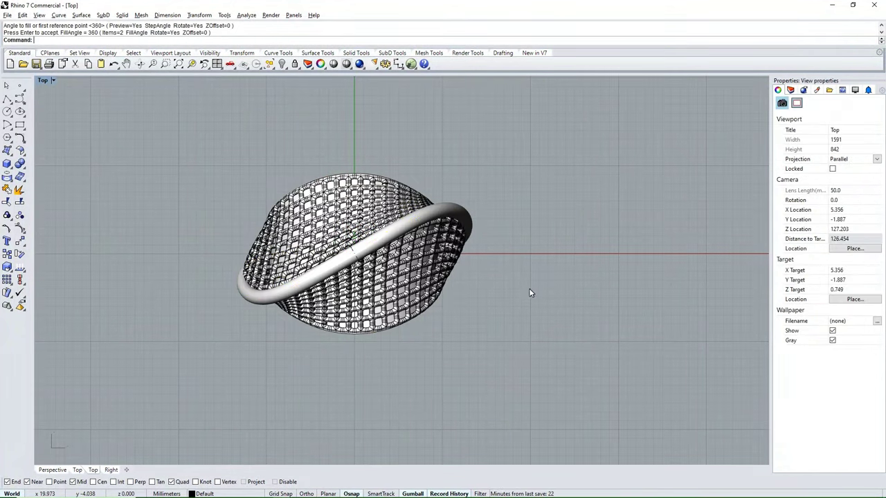
pyautogui.moveTo(528, 287)
pyautogui.keyDown('ctrl'); pyautogui.keyDown('shift'); pyautogui.mouseDown(button='right')
pyautogui.moveTo(568, 263)
pyautogui.moveTo(326, 204)
pyautogui.moveTo(573, 247)
pyautogui.moveTo(545, 115)
pyautogui.moveTo(247, 251)
pyautogui.moveTo(283, 264)
pyautogui.moveTo(342, 194)
pyautogui.moveTo(352, 233)
pyautogui.moveTo(352, 128)
pyautogui.moveTo(373, 164)
pyautogui.moveTo(625, 277)
pyautogui.moveTo(662, 324)
pyautogui.moveTo(340, 297)
pyautogui.moveTo(350, 255)
pyautogui.mouseUp(button='right'); pyautogui.keyUp('shift'); pyautogui.keyUp('ctrl')
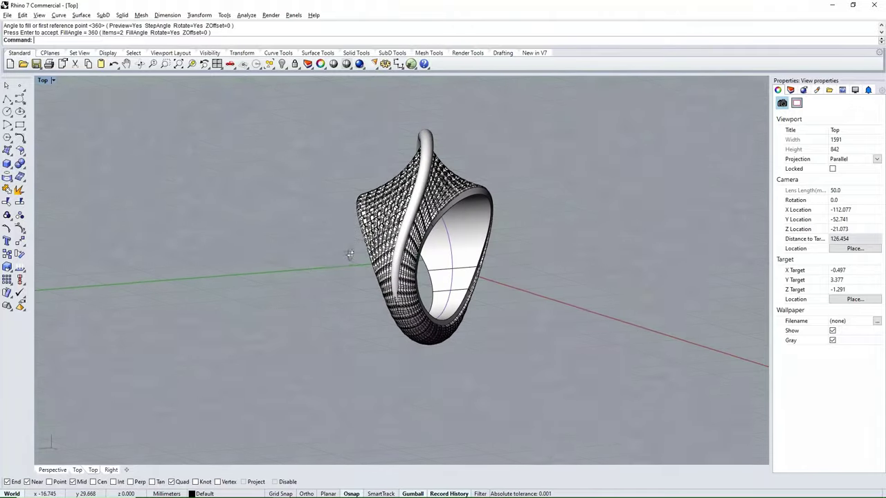
pyautogui.keyDown('ctrl'); pyautogui.keyDown('shift'); pyautogui.moveTo(309, 284); pyautogui.dragTo(528, 151, button='right'); pyautogui.keyUp('shift'); pyautogui.keyUp('ctrl')
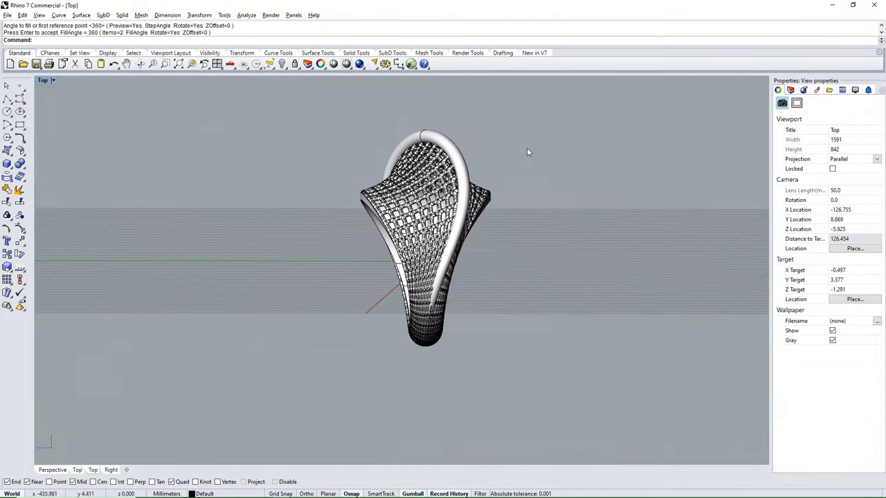
# Give the Default layer a Metal material with the Gold colour preset
pyautogui.click(790, 90)
pyautogui.click(851, 126)
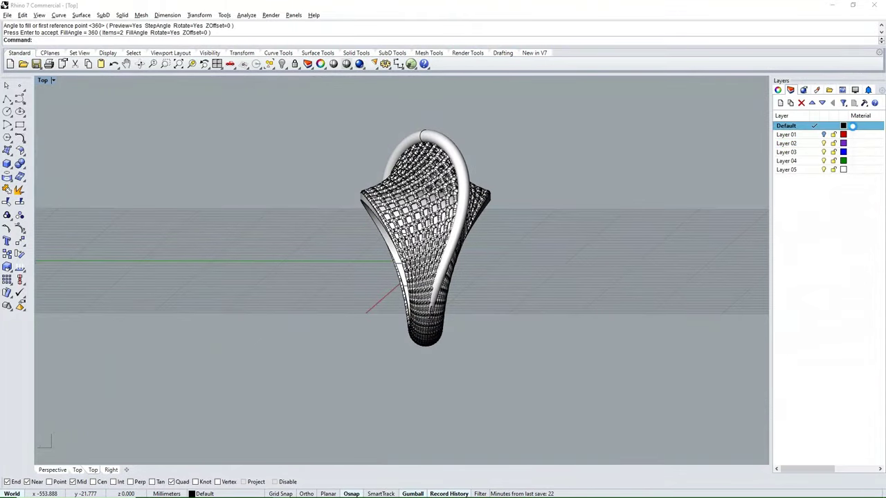
pyautogui.click(574, 118)
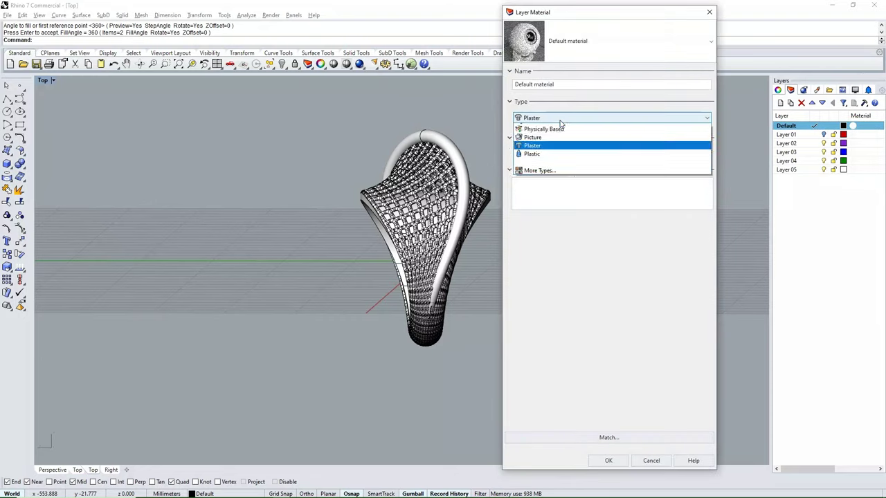
pyautogui.click(538, 170)
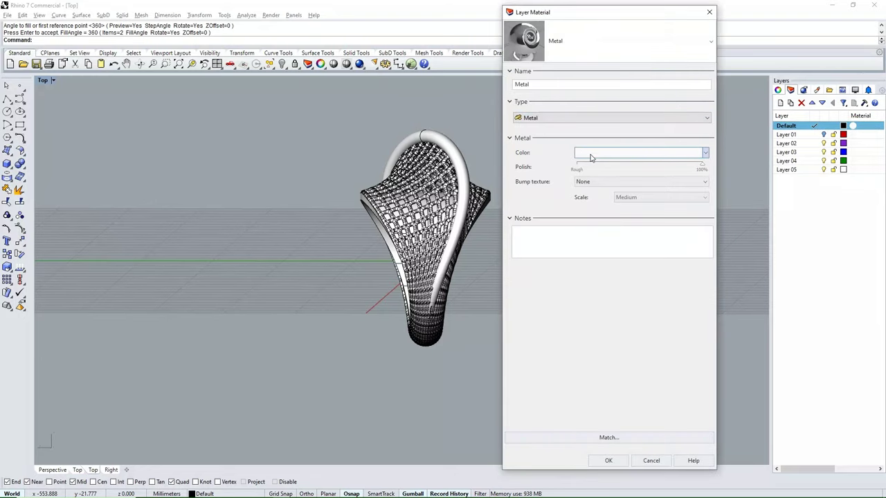
pyautogui.click(591, 157)
pyautogui.click(473, 155)
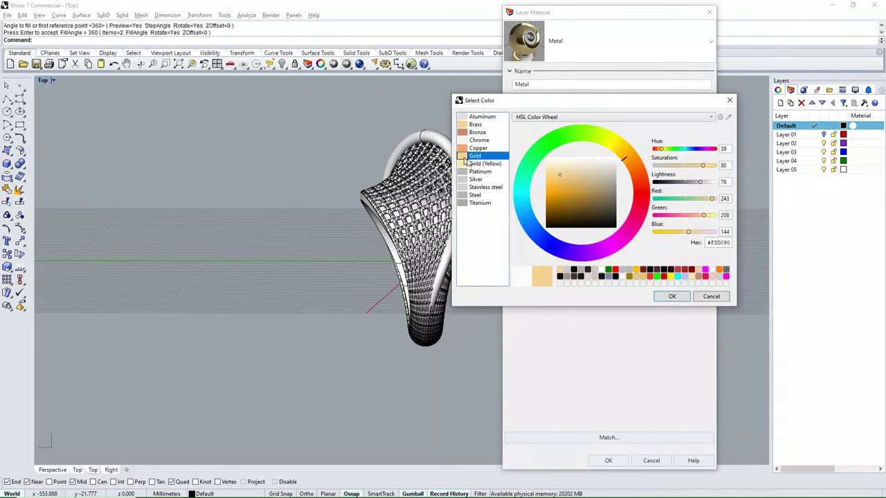
pyautogui.click(671, 298)
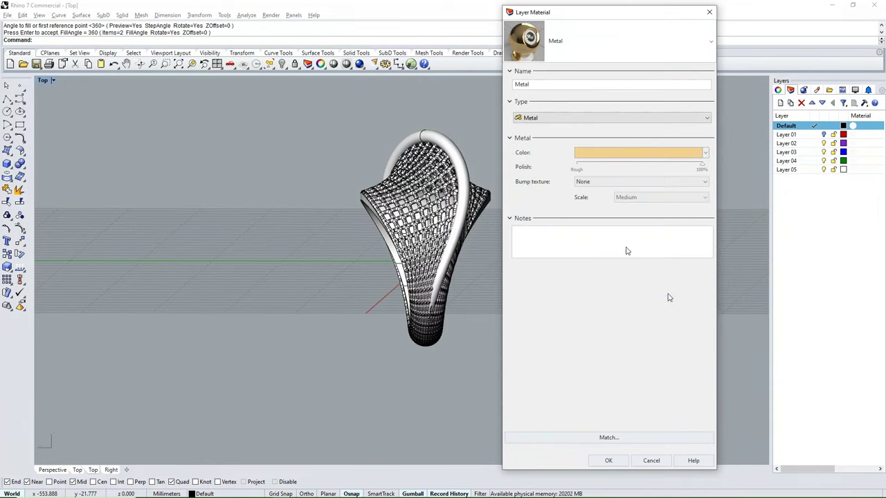
# Add a Speckle bump texture to the gold metal and apply it
pyautogui.click(692, 182)
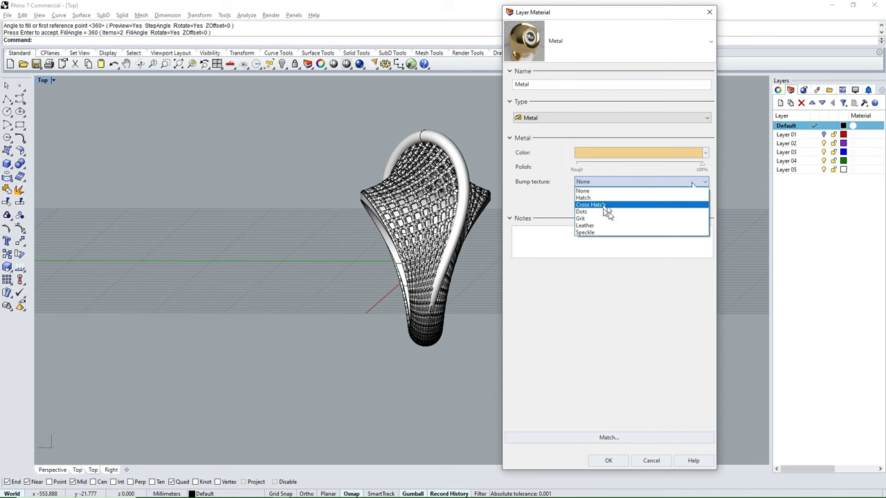
pyautogui.click(595, 232)
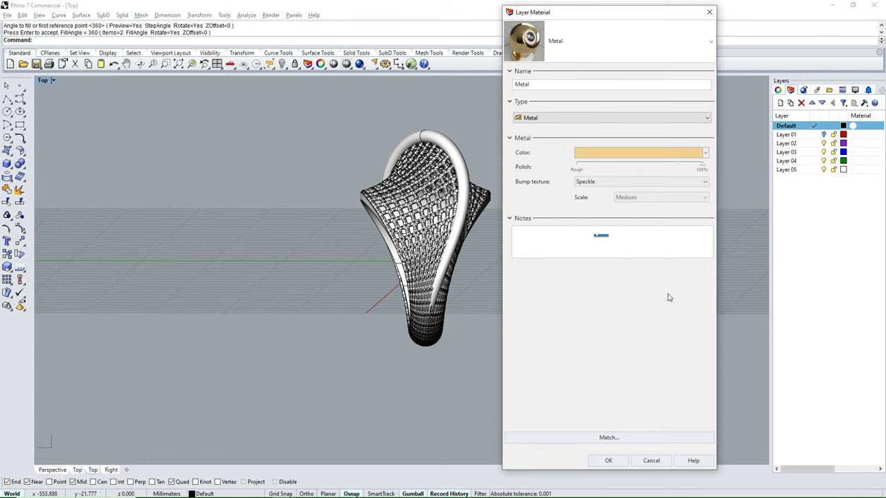
pyautogui.click(608, 460)
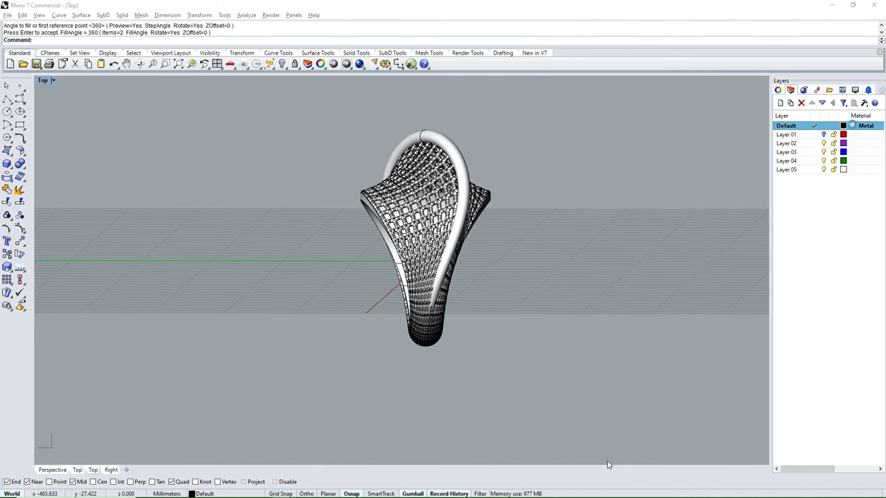
pyautogui.click(865, 125)
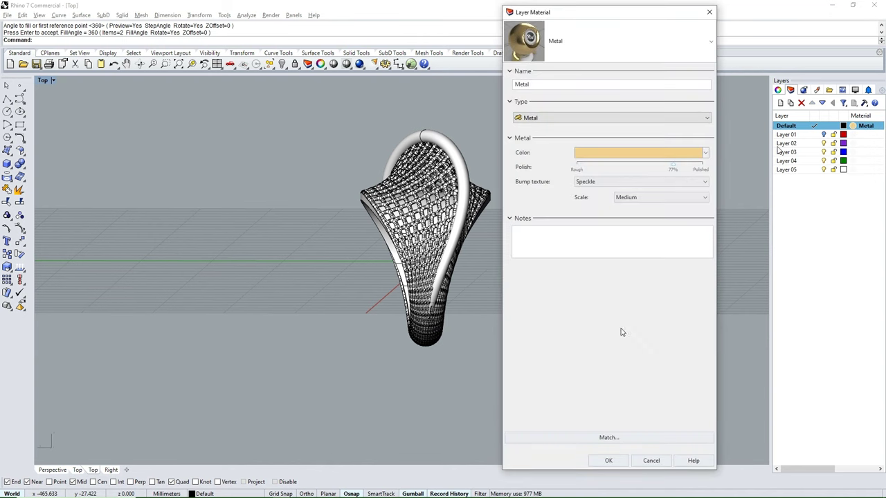
pyautogui.click(608, 461)
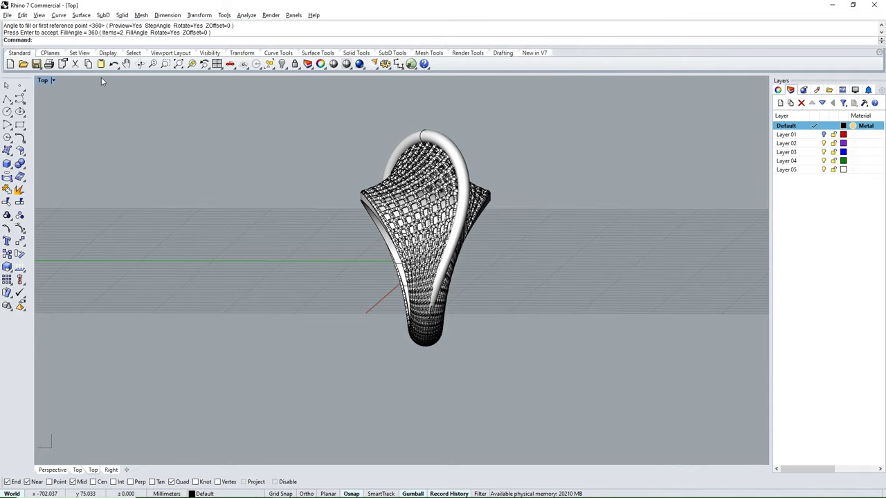
pyautogui.click(41, 82)
# Show the viewport in Rendered mode with the grid turned off
pyautogui.click(65, 134)
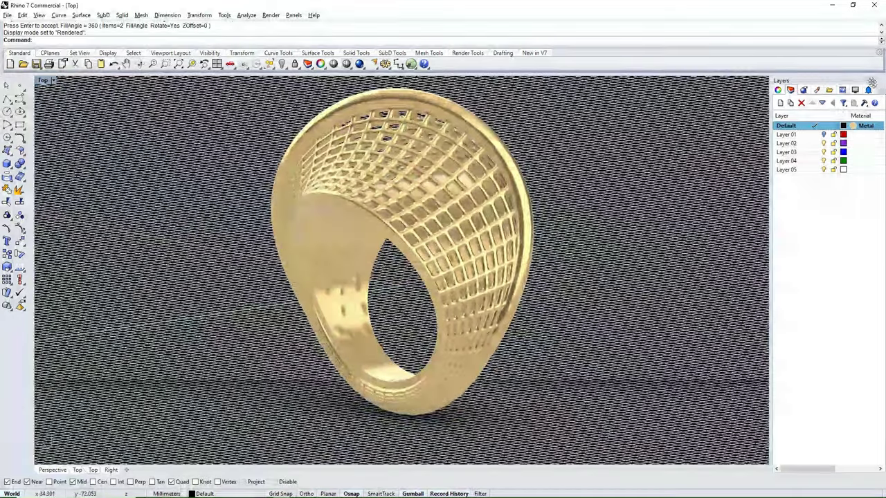
pyautogui.click(855, 91)
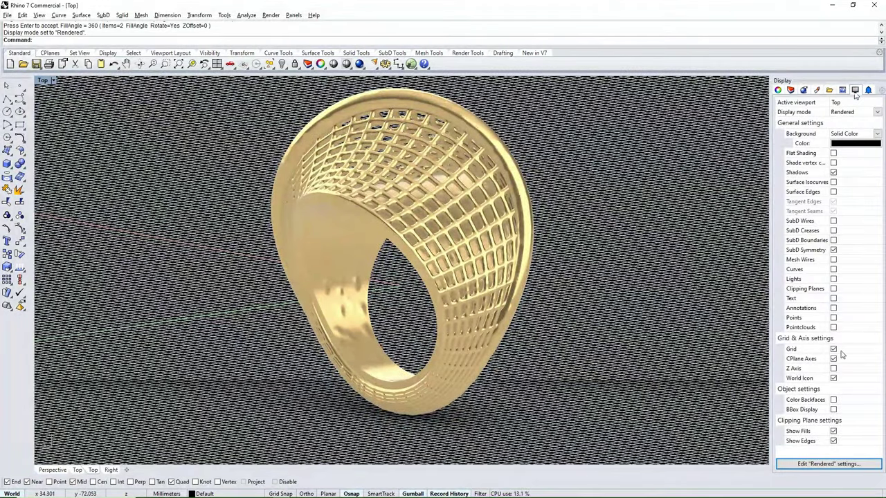
pyautogui.click(833, 350)
pyautogui.moveTo(727, 362)
pyautogui.mouseDown(button='right')
pyautogui.moveTo(577, 340)
pyautogui.moveTo(427, 342)
pyautogui.moveTo(350, 232)
pyautogui.moveTo(265, 277)
pyautogui.moveTo(259, 339)
pyautogui.moveTo(270, 353)
pyautogui.mouseUp(button='right')
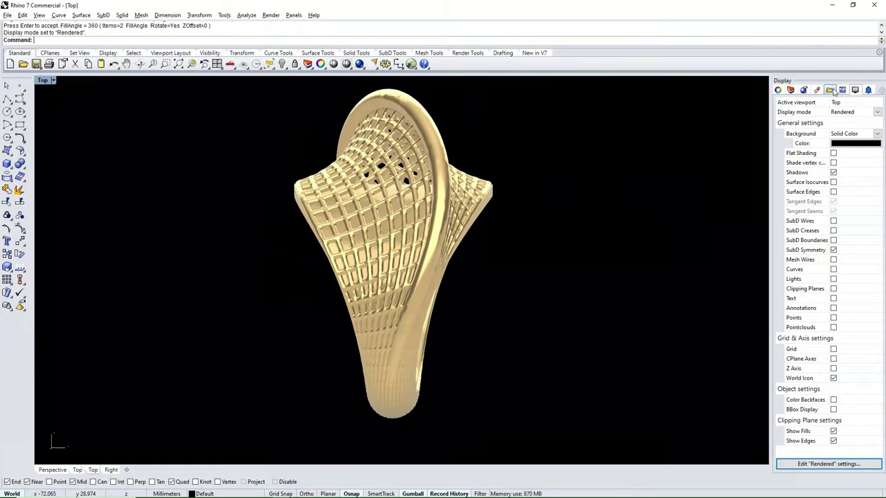
# Set the Default material's Speckle bump scale to XXXS
pyautogui.click(790, 90)
pyautogui.click(849, 125)
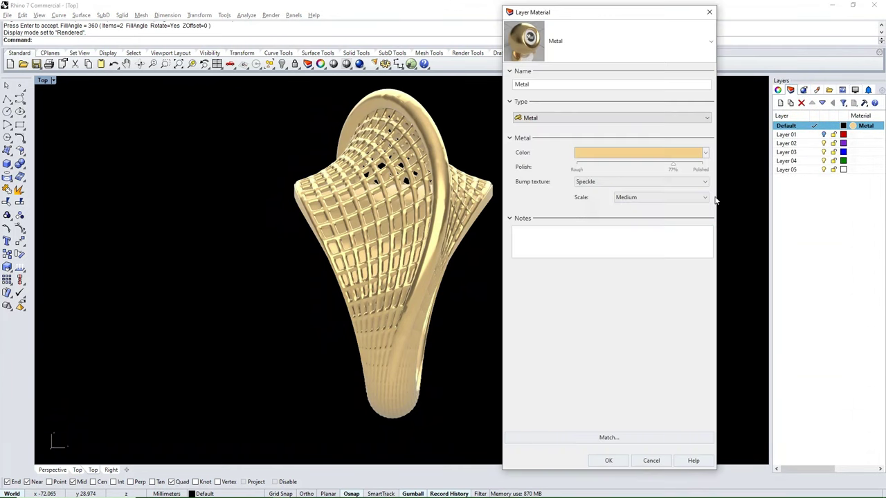
pyautogui.click(643, 199)
pyautogui.click(631, 207)
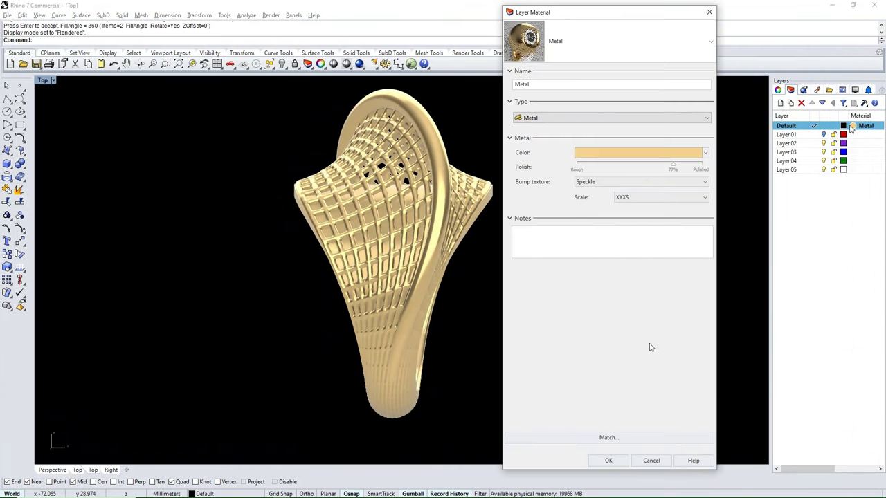
pyautogui.click(608, 461)
pyautogui.moveTo(519, 265)
pyautogui.mouseDown(button='right')
pyautogui.moveTo(544, 231)
pyautogui.moveTo(593, 228)
pyautogui.moveTo(465, 306)
pyautogui.moveTo(494, 180)
pyautogui.moveTo(538, 206)
pyautogui.moveTo(612, 311)
pyautogui.moveTo(399, 297)
pyautogui.moveTo(468, 282)
pyautogui.mouseUp(button='right')
# Inspect the ring from Right, Front and Top views, then switch Top to Shaded
pyautogui.hotkey('ctrl', 'F3')
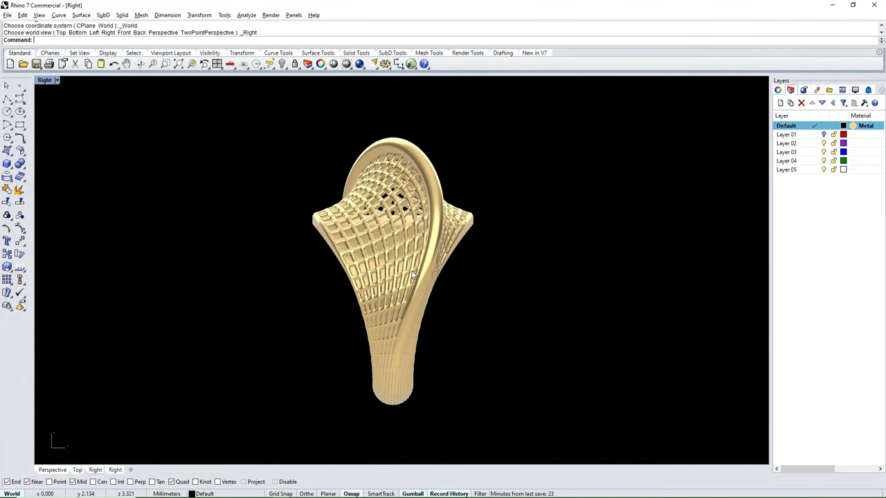
pyautogui.hotkey('ctrl', 'F2')
pyautogui.scroll(2, 453, 256)
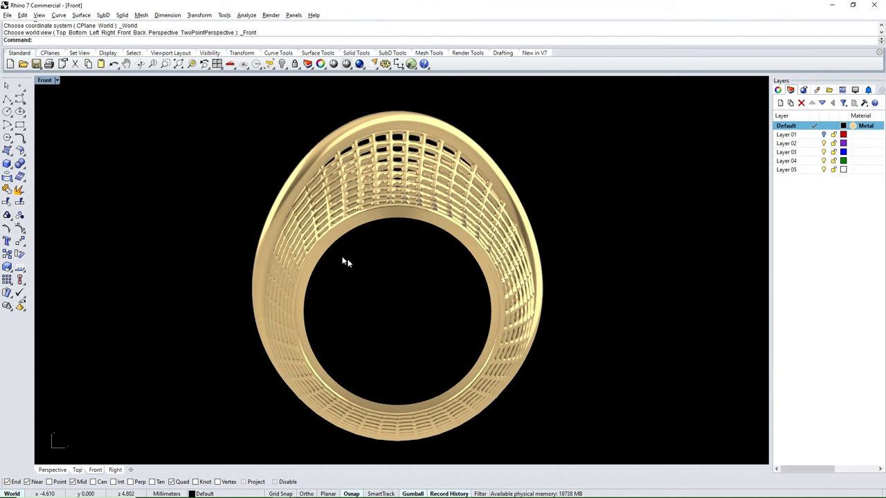
pyautogui.write('T')
pyautogui.hotkey('ctrl', 'F1')
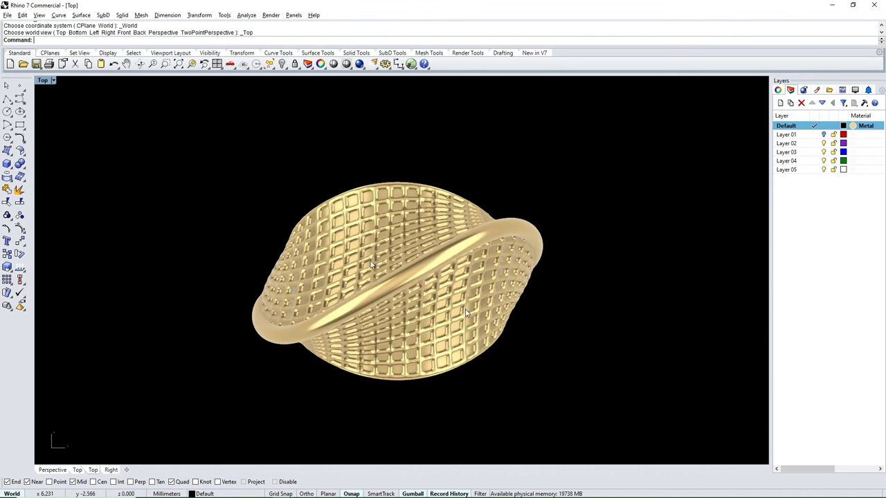
pyautogui.moveTo(464, 313)
pyautogui.keyDown('ctrl'); pyautogui.keyDown('shift'); pyautogui.mouseDown(button='right')
pyautogui.moveTo(372, 265)
pyautogui.moveTo(221, 356)
pyautogui.moveTo(429, 394)
pyautogui.moveTo(242, 88)
pyautogui.moveTo(425, 412)
pyautogui.moveTo(648, 395)
pyautogui.moveTo(644, 443)
pyautogui.moveTo(358, 425)
pyautogui.moveTo(141, 429)
pyautogui.mouseUp(button='right'); pyautogui.keyUp('shift'); pyautogui.keyUp('ctrl')
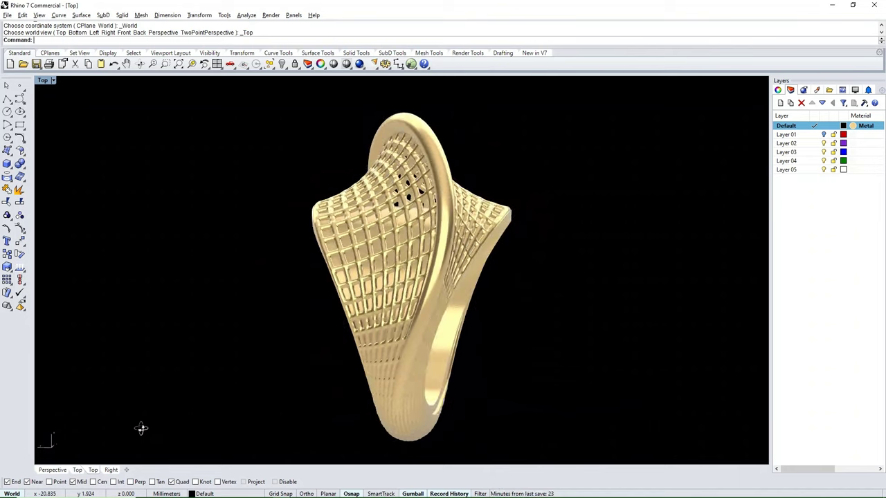
pyautogui.click(43, 80)
# Switch the Top viewport from Shaded to tsShiny display, then orbit and zoom around the lattice ring
pyautogui.click(69, 125)
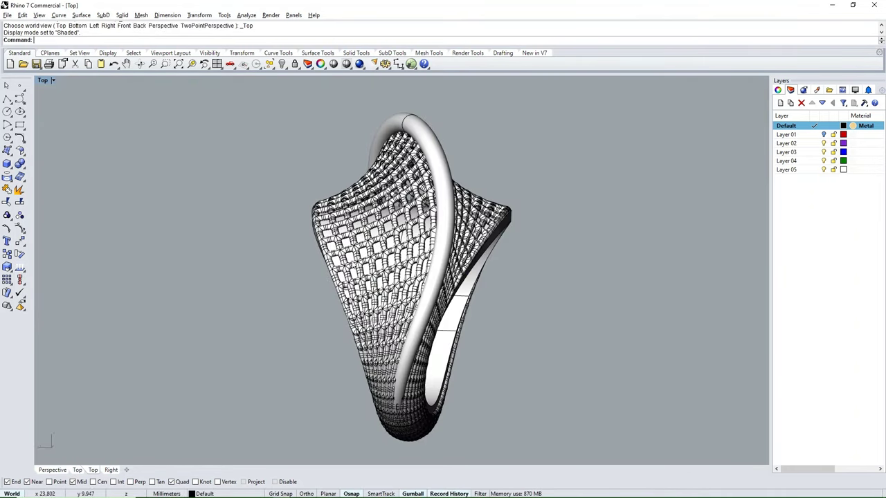
pyautogui.moveTo(404, 166)
pyautogui.keyDown('ctrl'); pyautogui.keyDown('shift'); pyautogui.mouseDown(button='right')
pyautogui.moveTo(409, 122)
pyautogui.moveTo(570, 283)
pyautogui.moveTo(584, 324)
pyautogui.mouseUp(button='right'); pyautogui.keyUp('shift'); pyautogui.keyUp('ctrl')
pyautogui.click(52, 80)
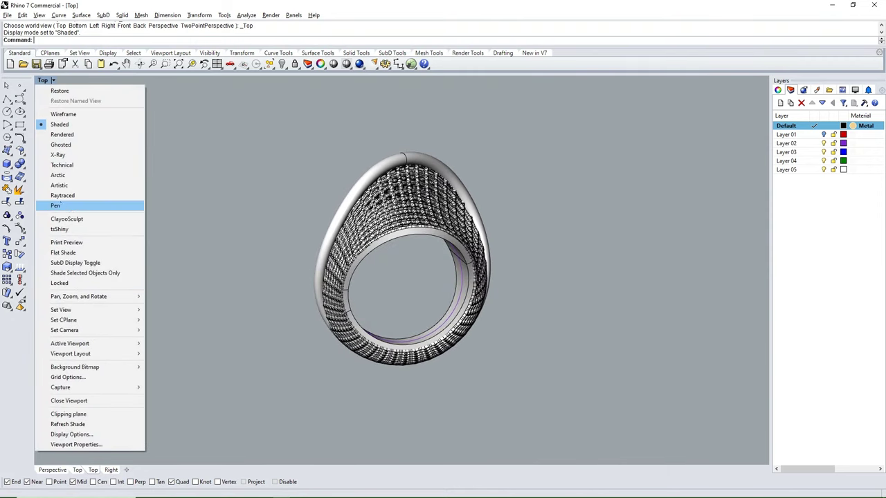
pyautogui.click(60, 229)
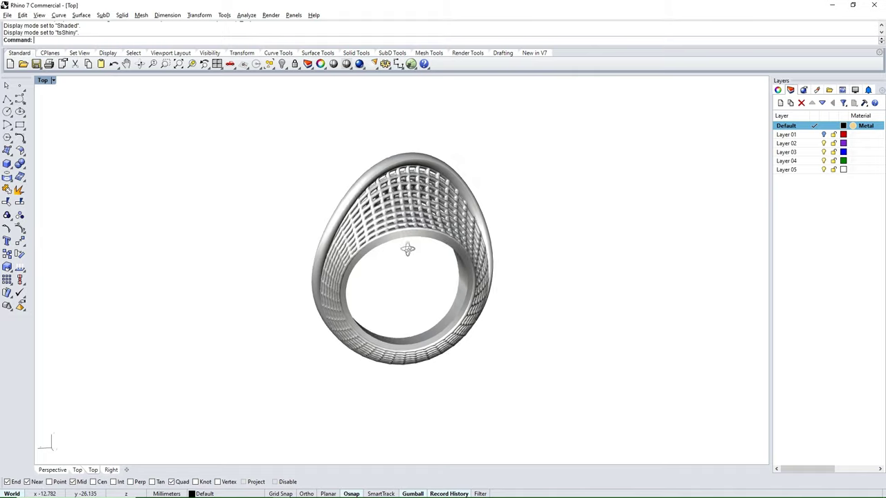
pyautogui.keyDown('ctrl'); pyautogui.keyDown('shift'); pyautogui.moveTo(407, 249); pyautogui.dragTo(312, 249, button='right'); pyautogui.keyUp('shift'); pyautogui.keyUp('ctrl')
pyautogui.scroll(3, 435, 232)
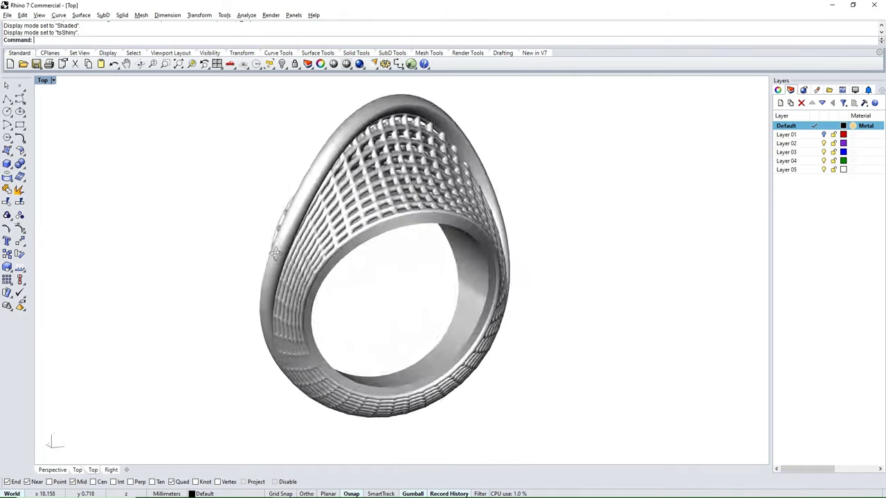
pyautogui.moveTo(435, 232)
pyautogui.keyDown('ctrl'); pyautogui.keyDown('shift'); pyautogui.mouseDown(button='right')
pyautogui.moveTo(119, 255)
pyautogui.moveTo(409, 295)
pyautogui.moveTo(227, 263)
pyautogui.moveTo(48, 450)
pyautogui.moveTo(465, 306)
pyautogui.moveTo(430, 117)
pyautogui.mouseUp(button='right'); pyautogui.keyUp('shift'); pyautogui.keyUp('ctrl')
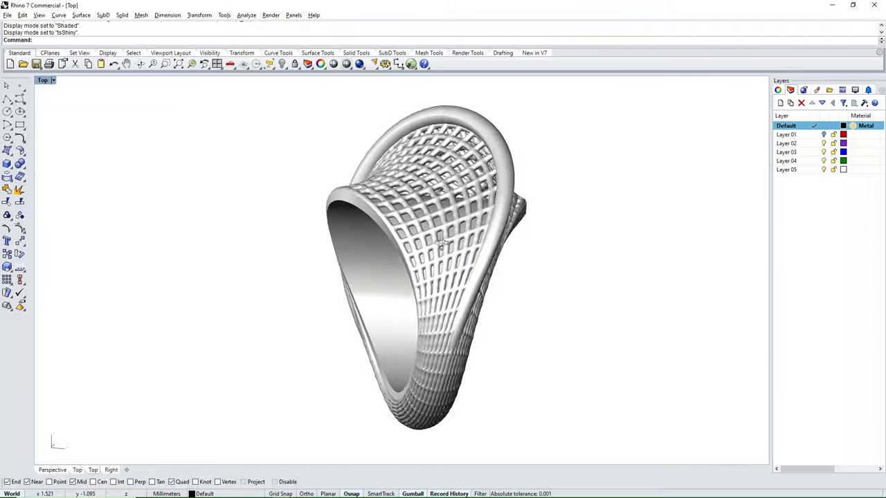